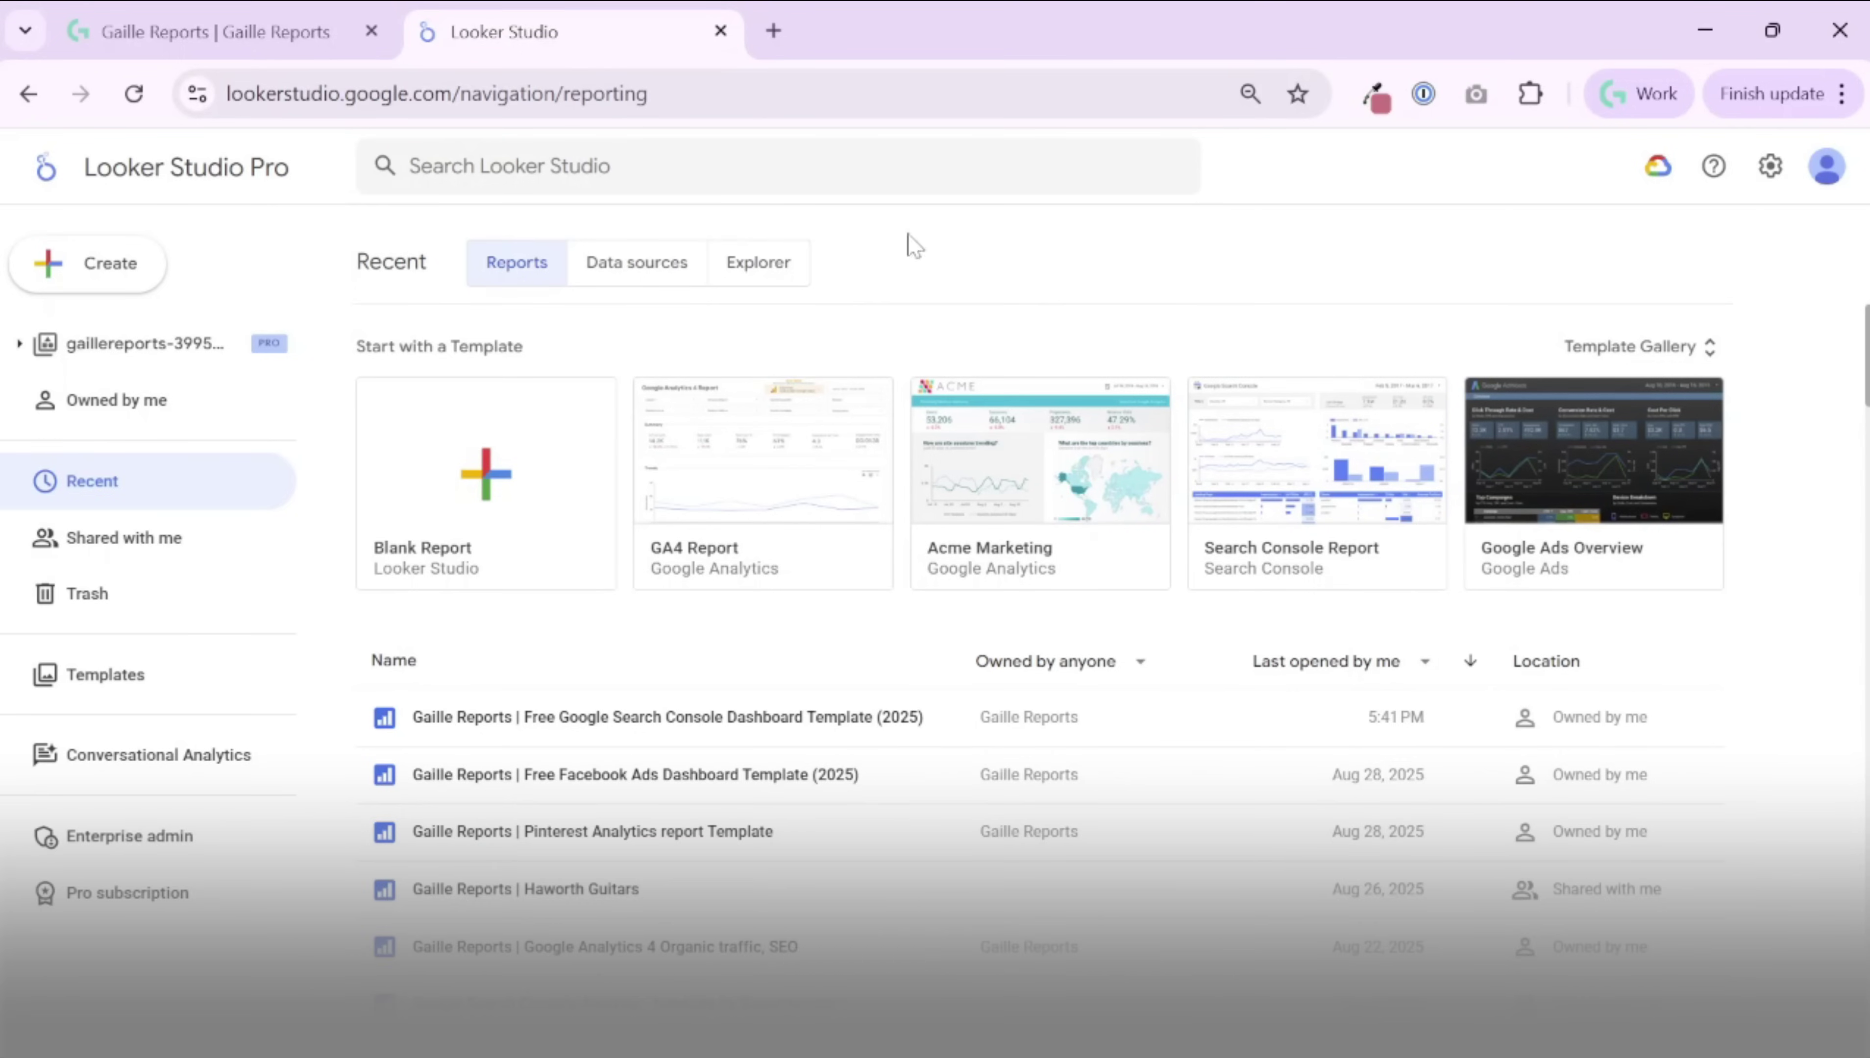
pyautogui.click(252, 18)
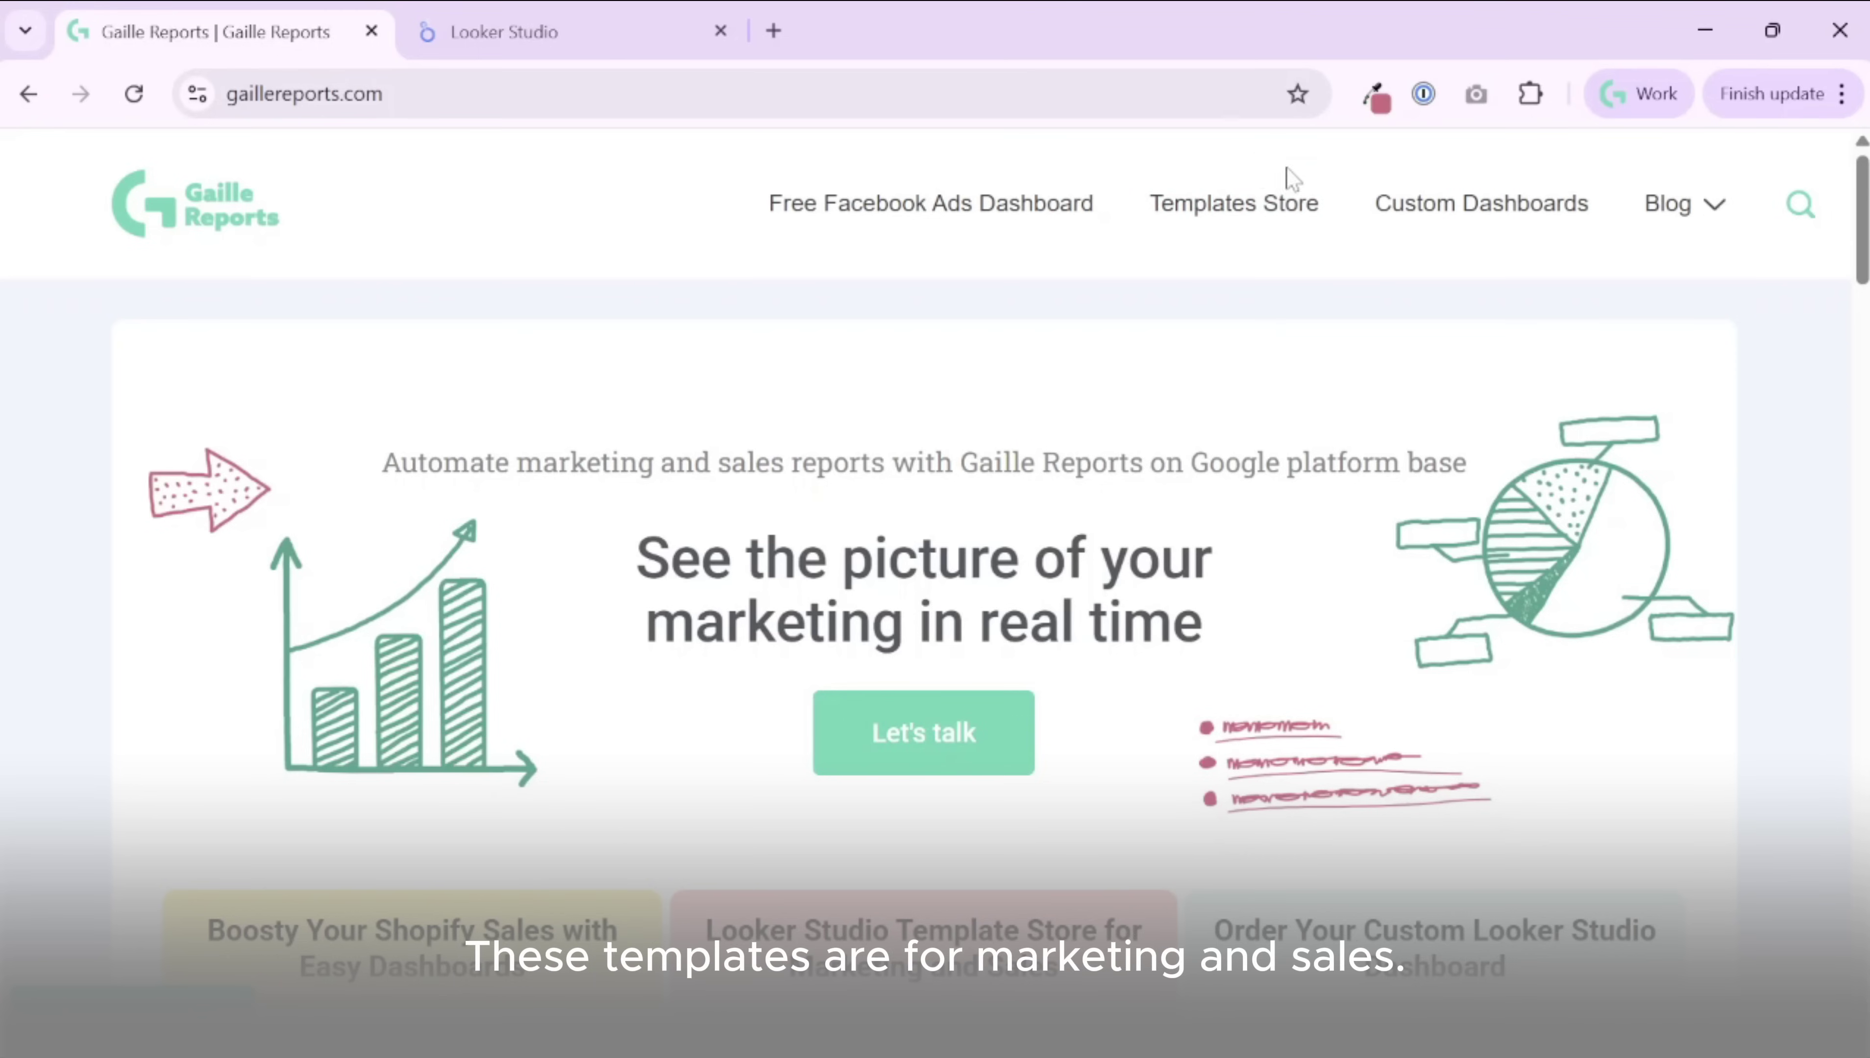
pyautogui.moveTo(1680, 264)
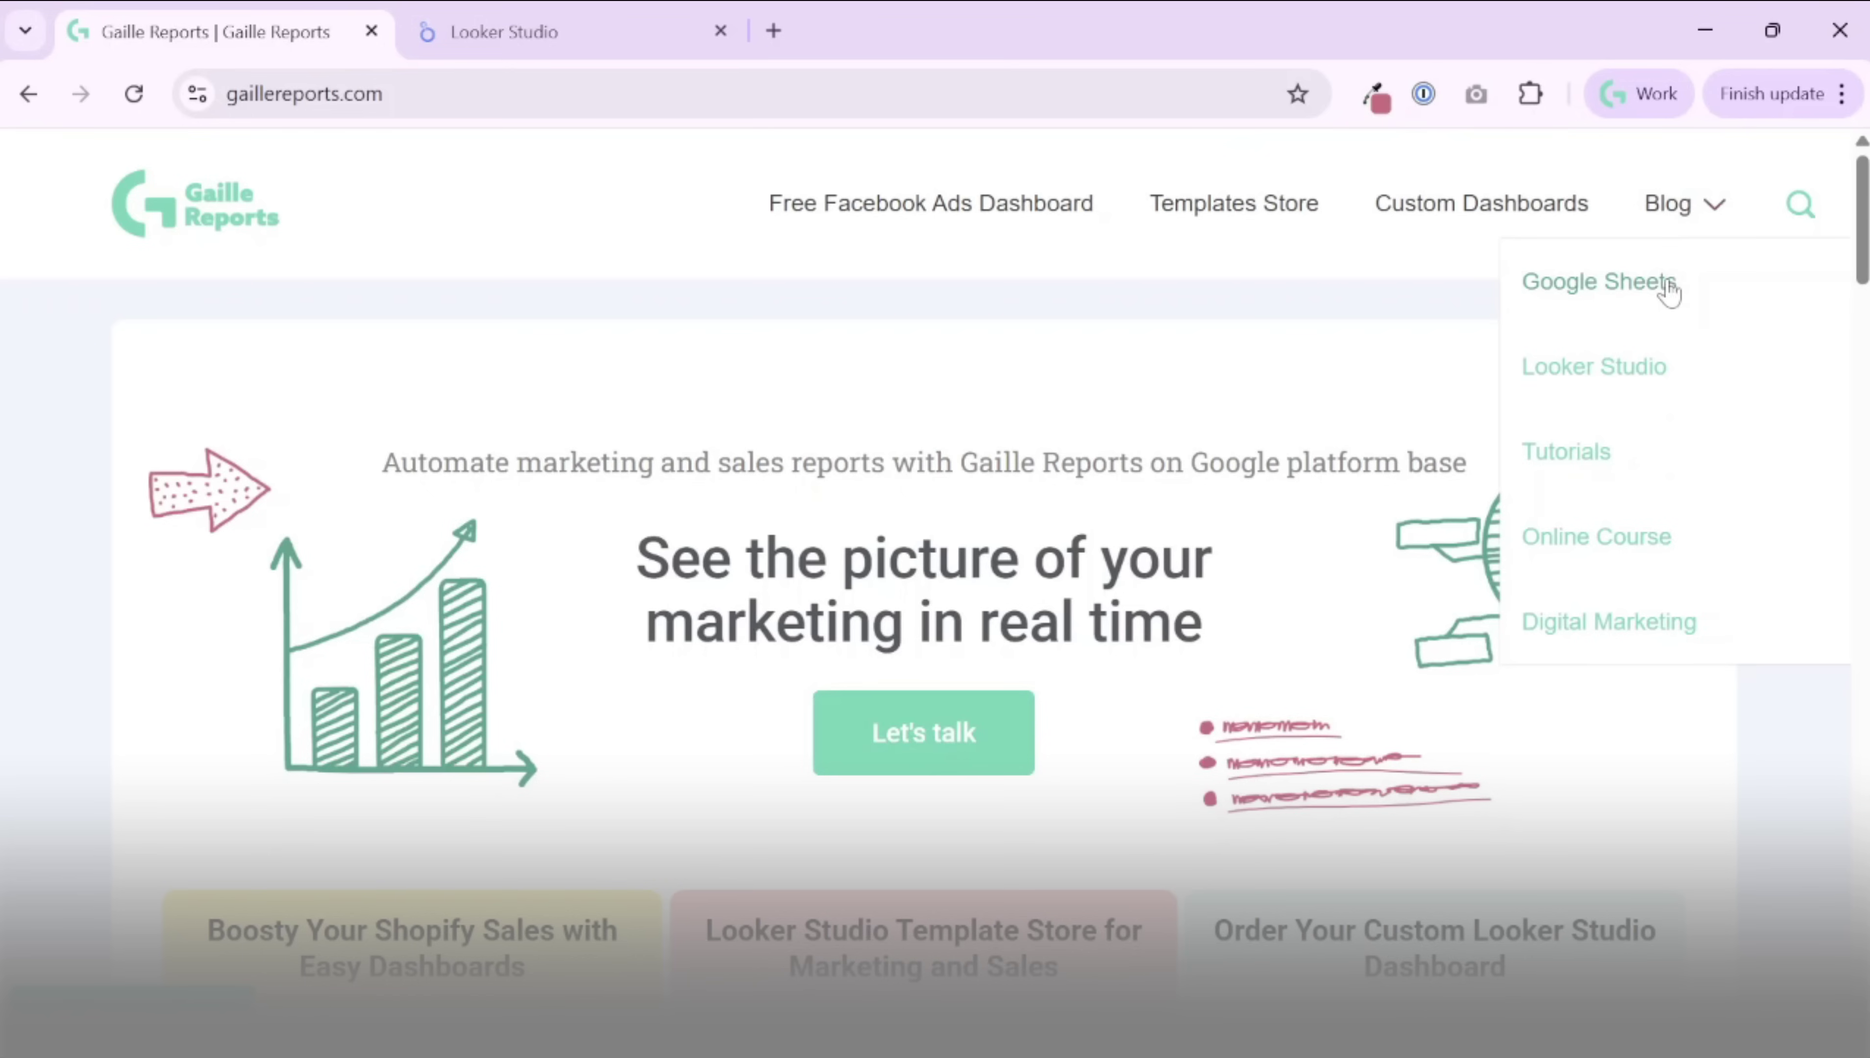
pyautogui.scroll(-10, 1349, 504)
pyautogui.scroll(-10, 1327, 515)
pyautogui.scroll(20, 1330, 512)
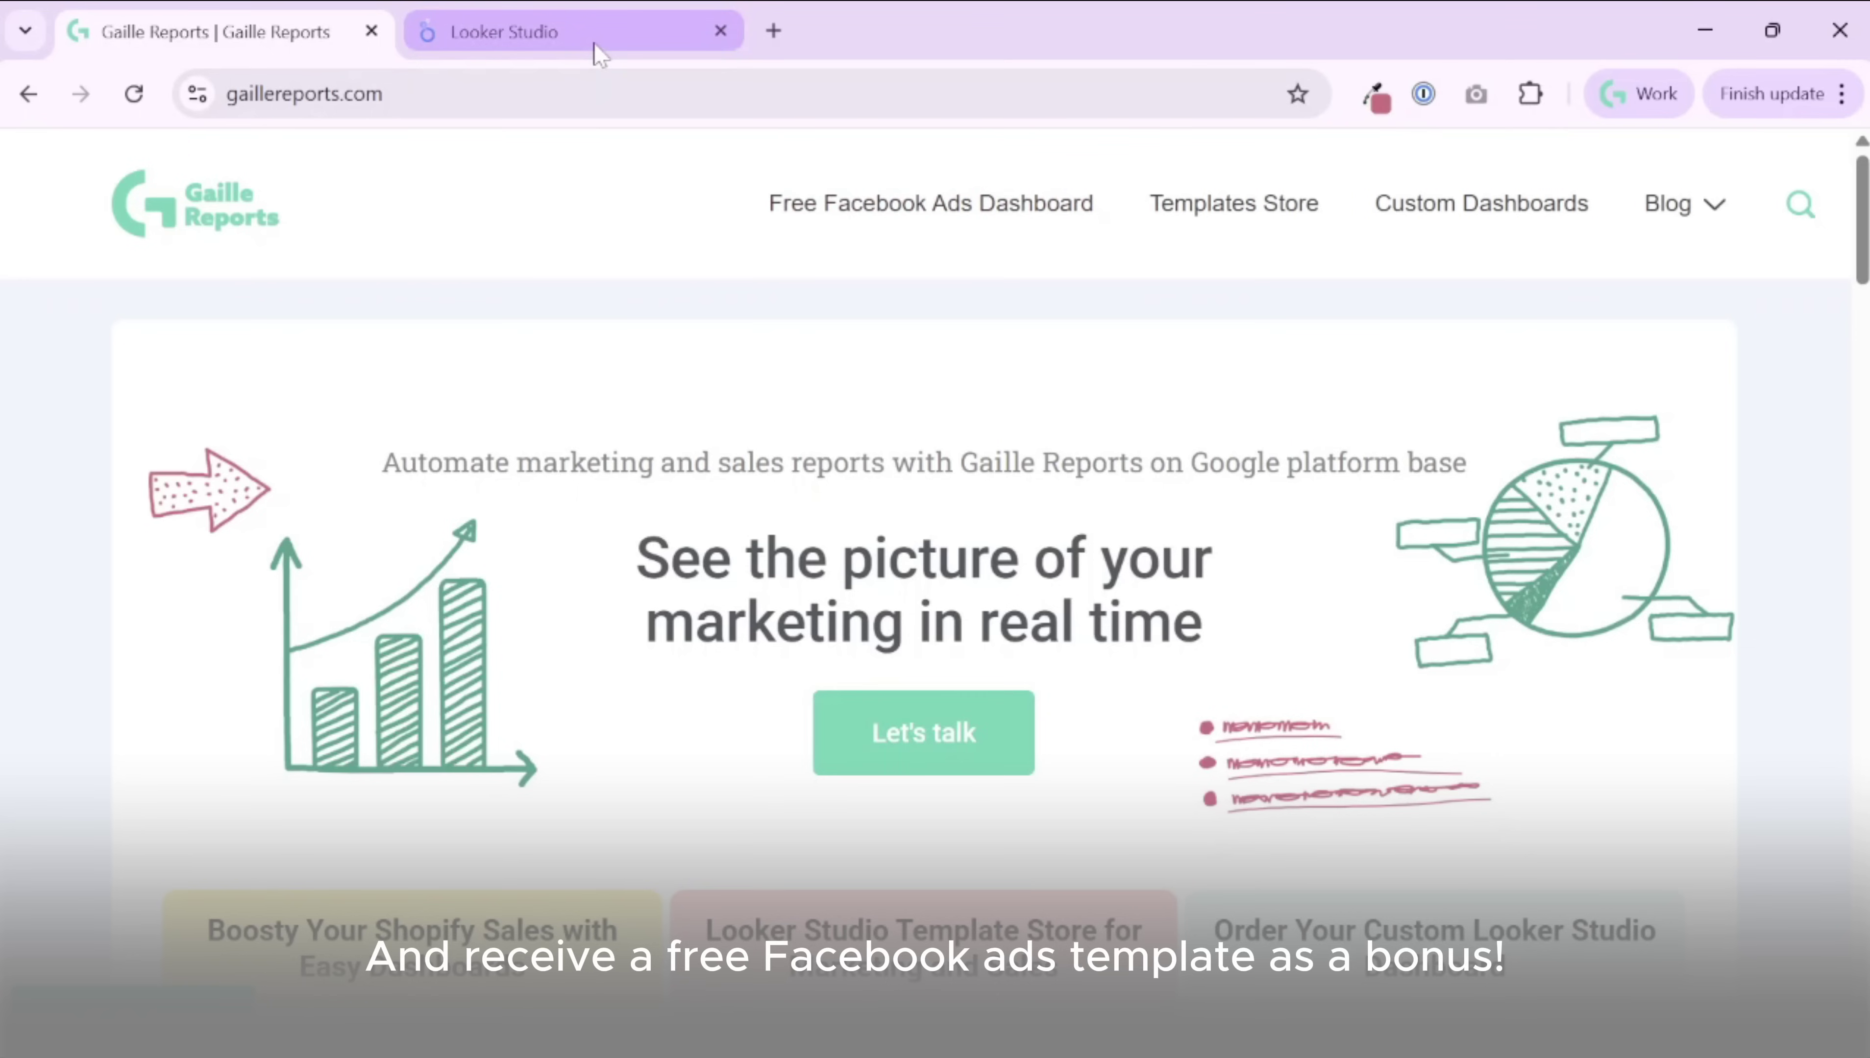
pyautogui.moveTo(599, 53)
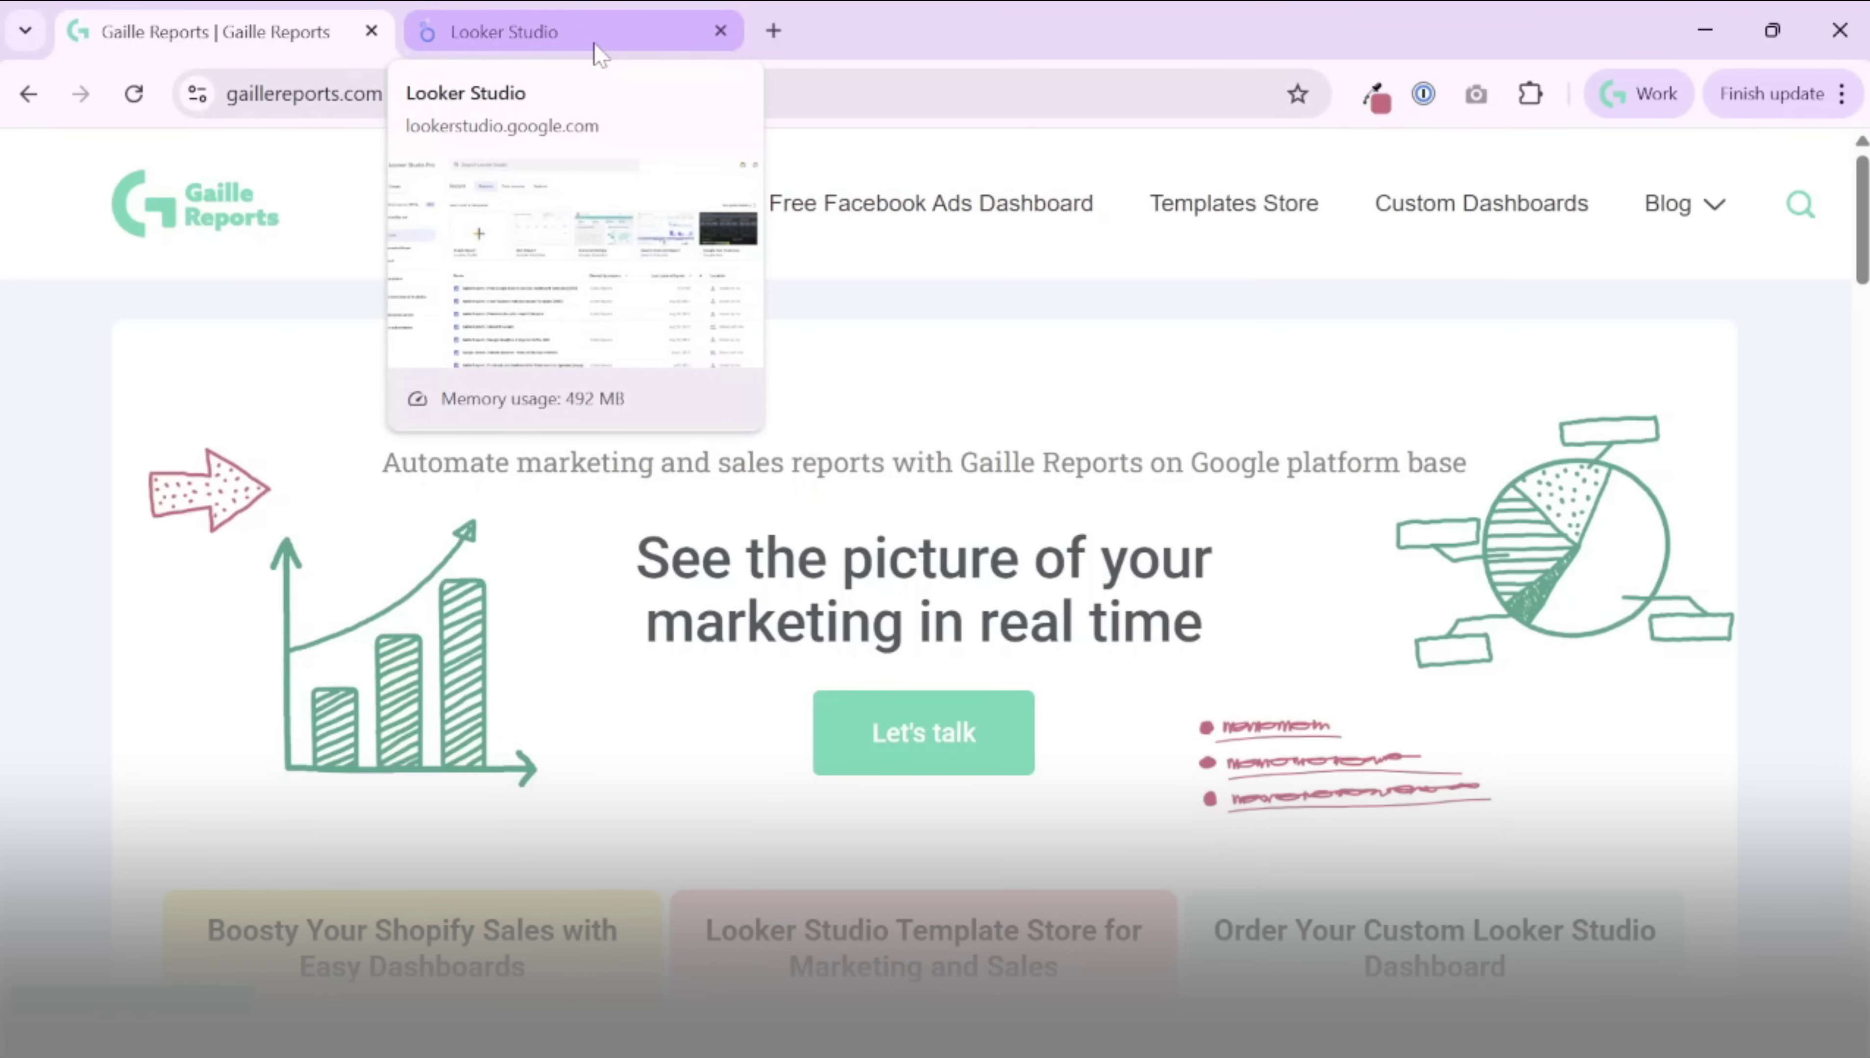
# - Return to the Looker Studio reports home and scroll through the recent Gaille Reports dashboards
pyautogui.click(599, 52)
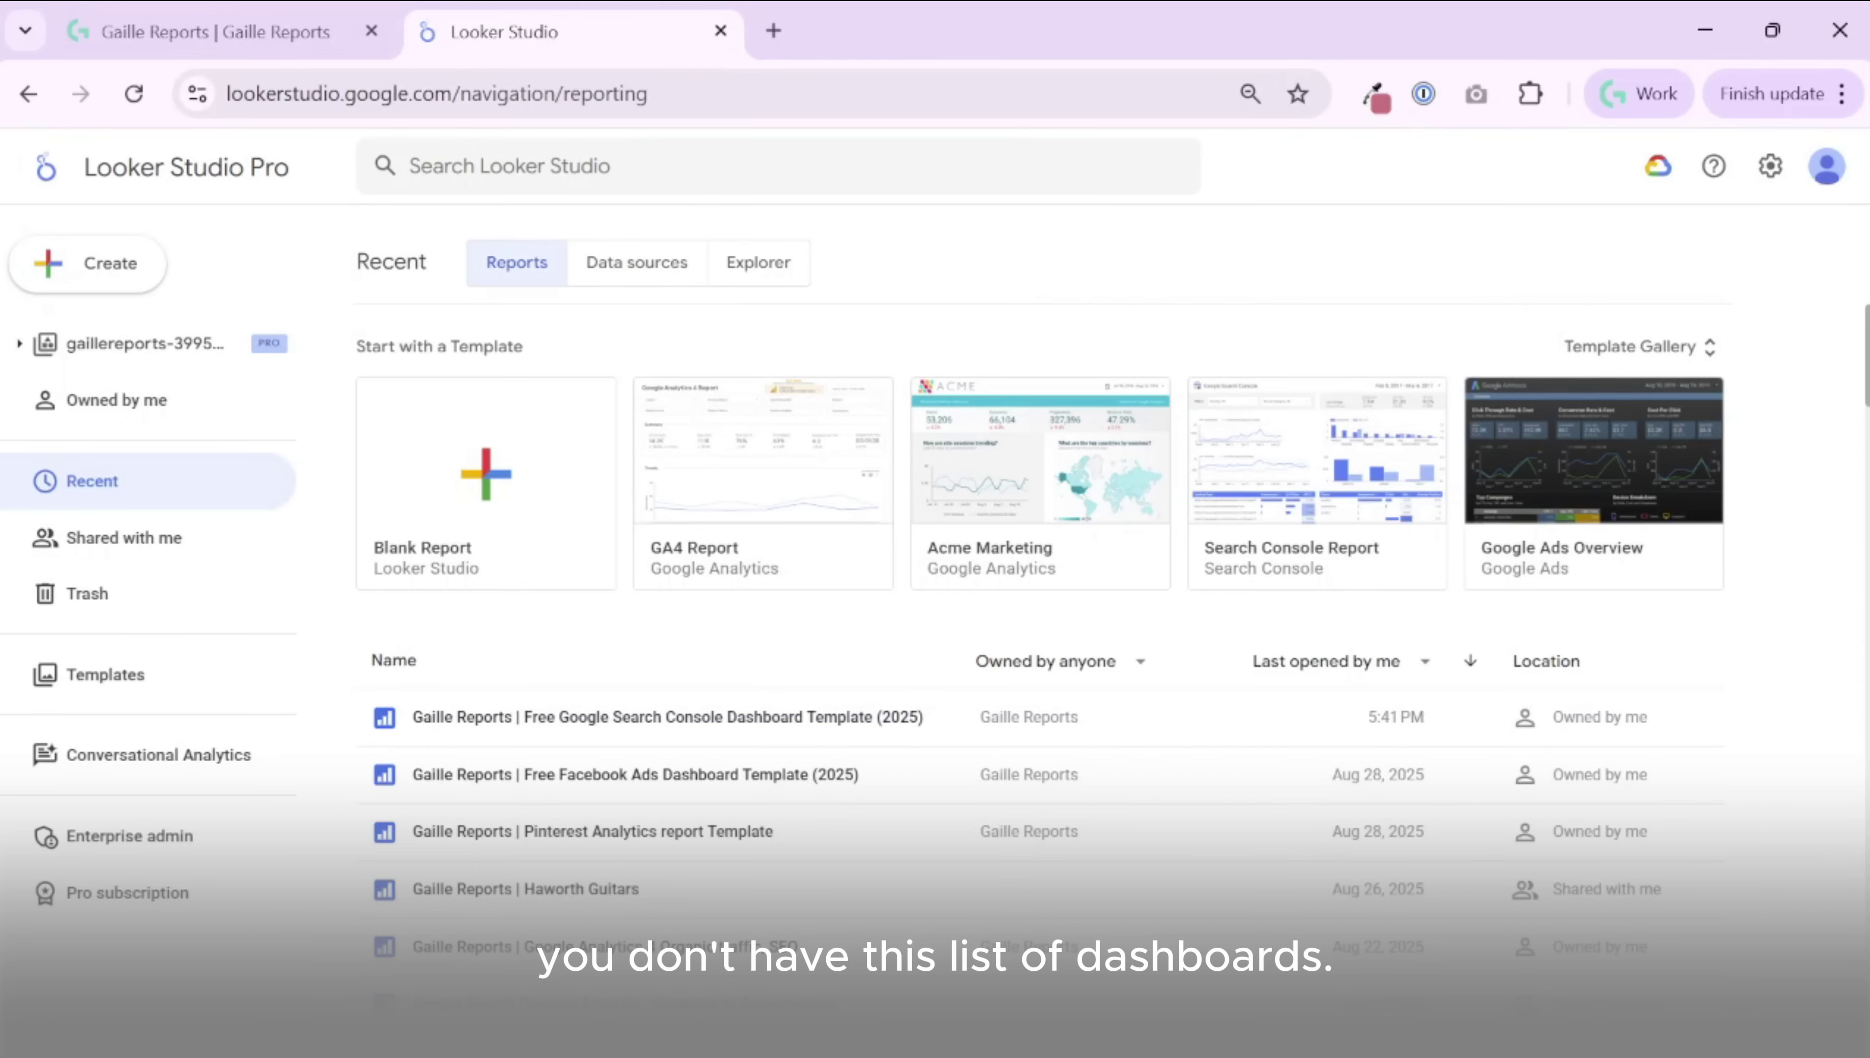
pyautogui.scroll(-20, 523, 711)
pyautogui.scroll(20, 696, 770)
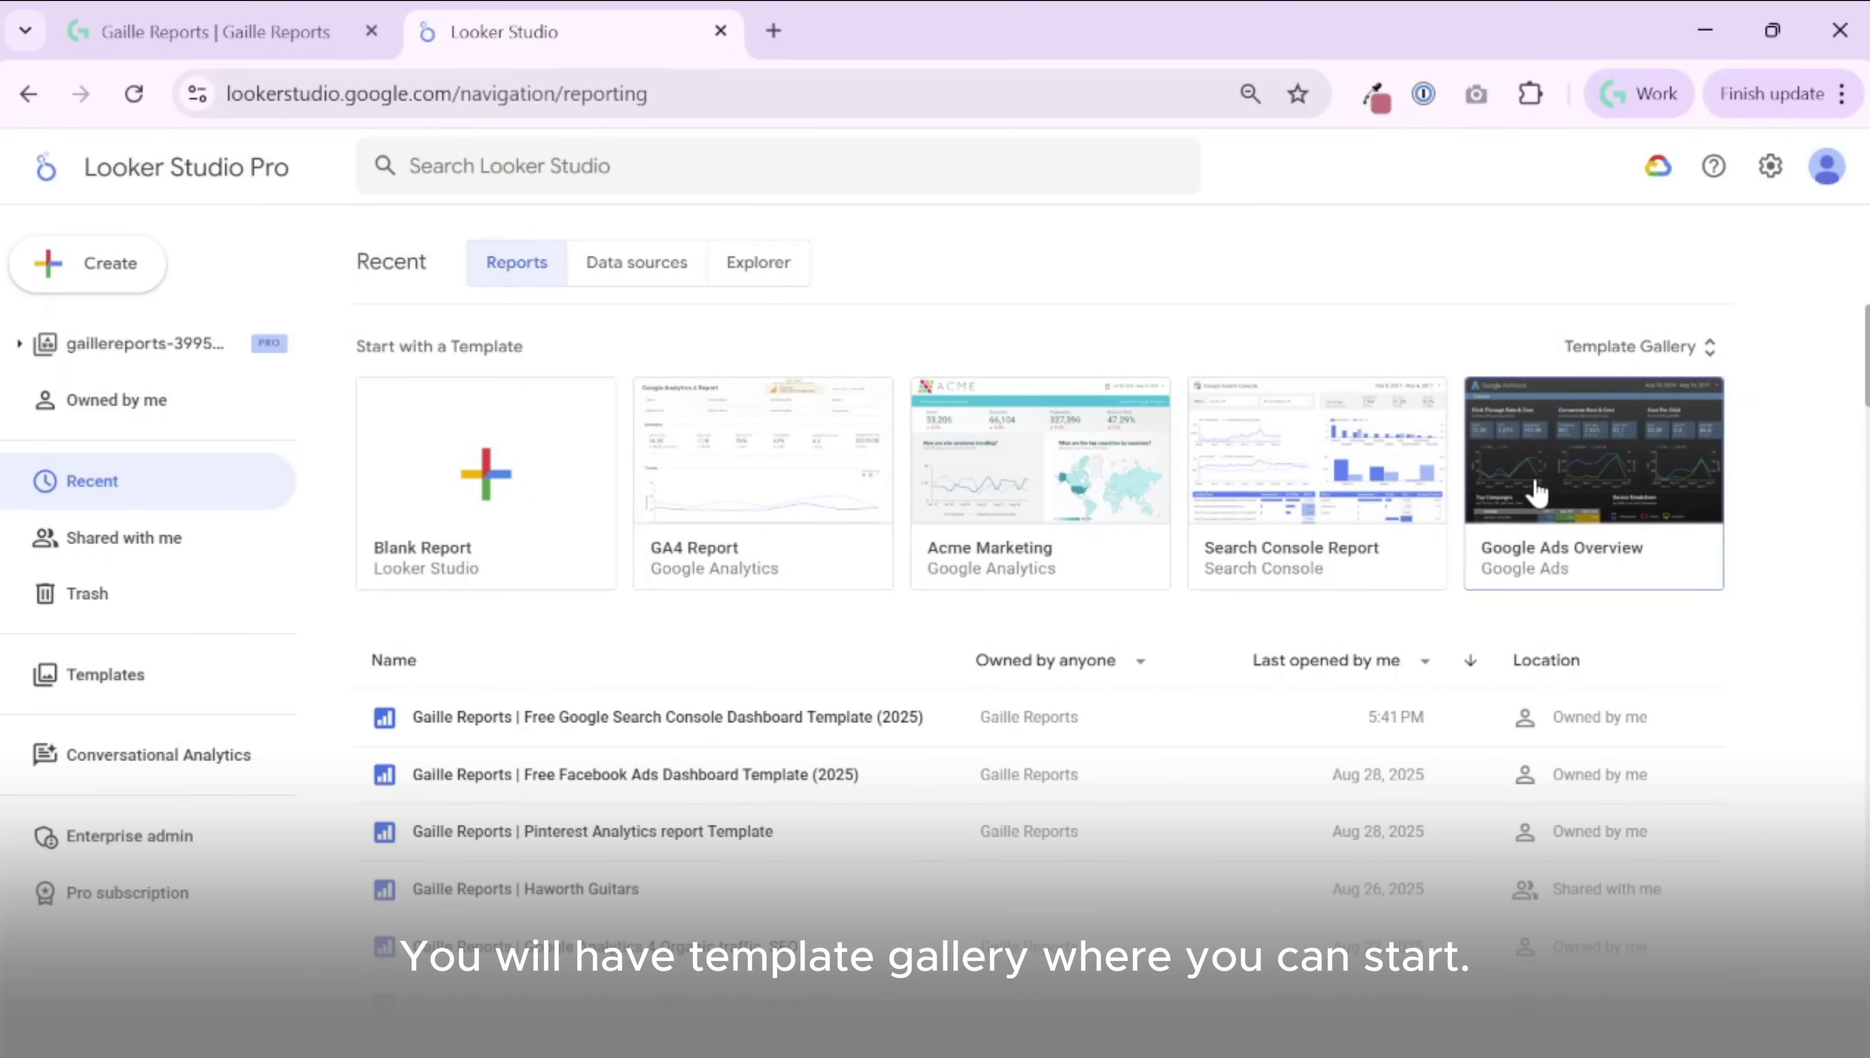
# - Browse the Template Gallery for the [Sample] Google Analytics Marketing Website GA4 report
pyautogui.click(1700, 349)
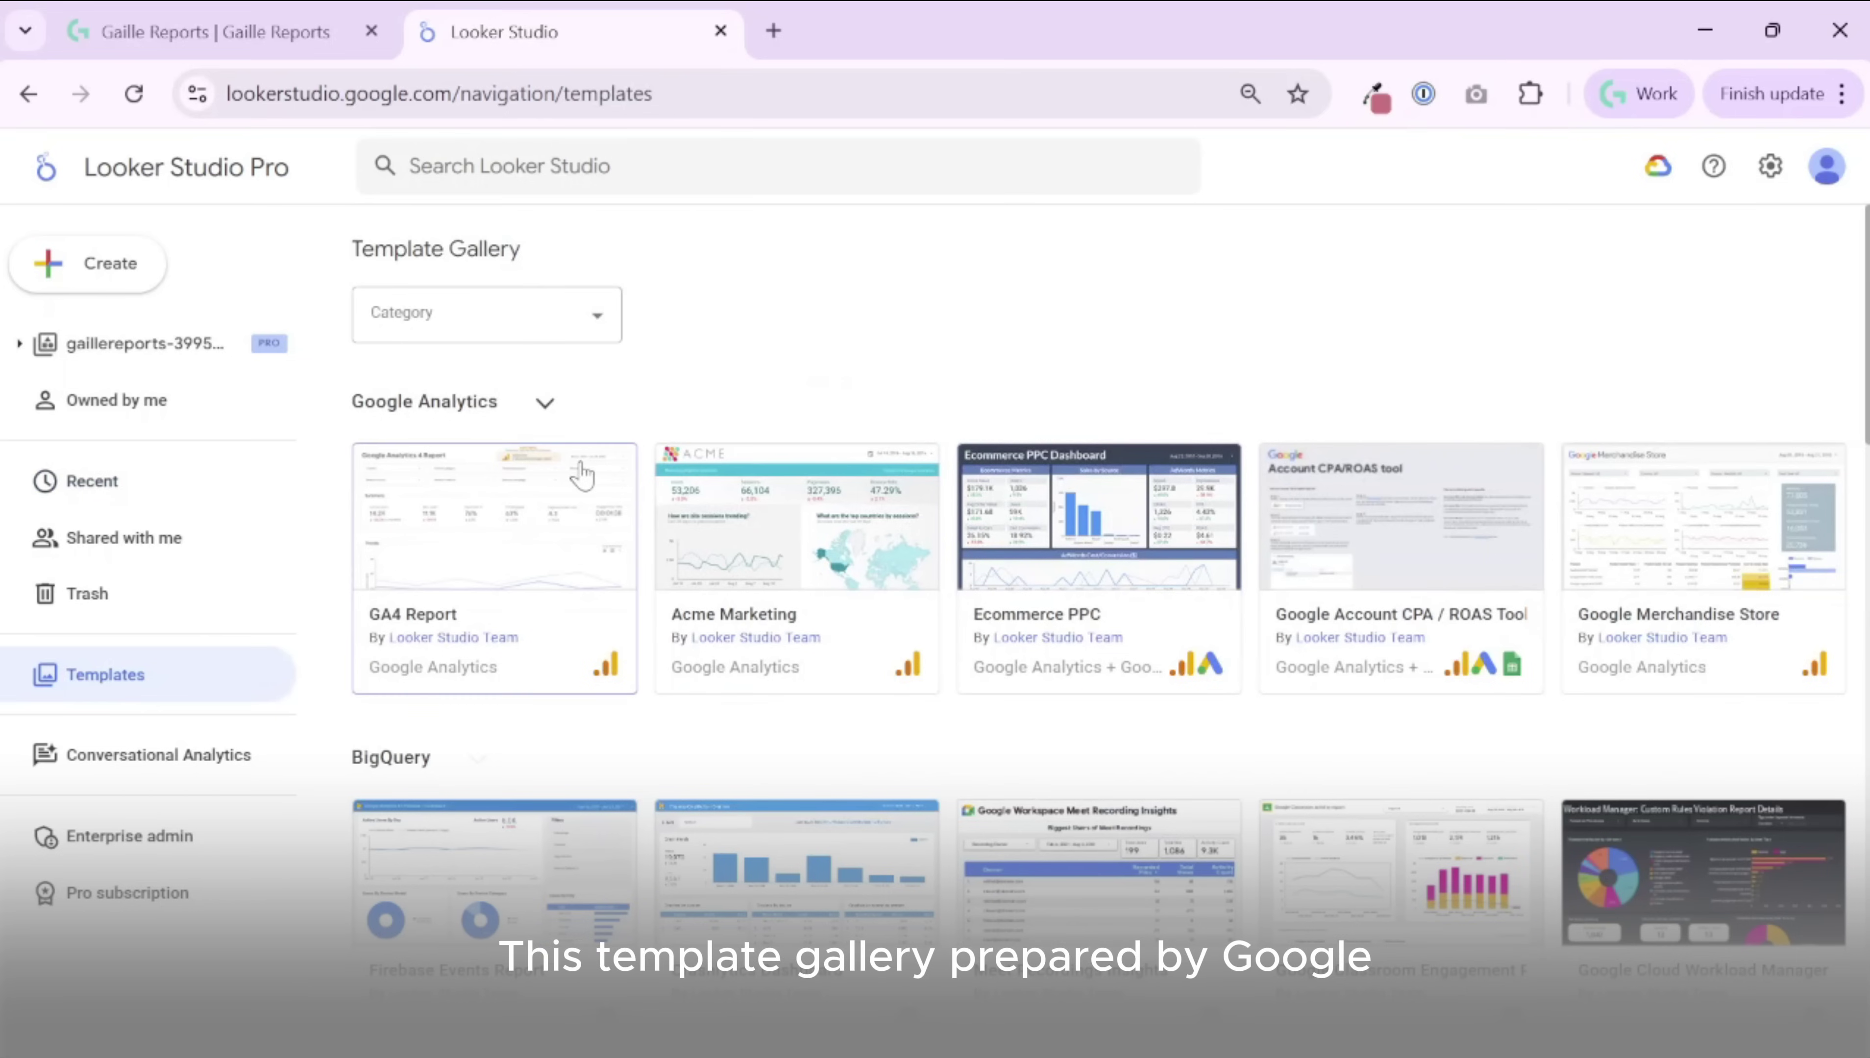
pyautogui.scroll(-6, 1237, 665)
pyautogui.scroll(-10, 1440, 840)
pyautogui.scroll(-10, 1041, 697)
pyautogui.scroll(-5, 1045, 882)
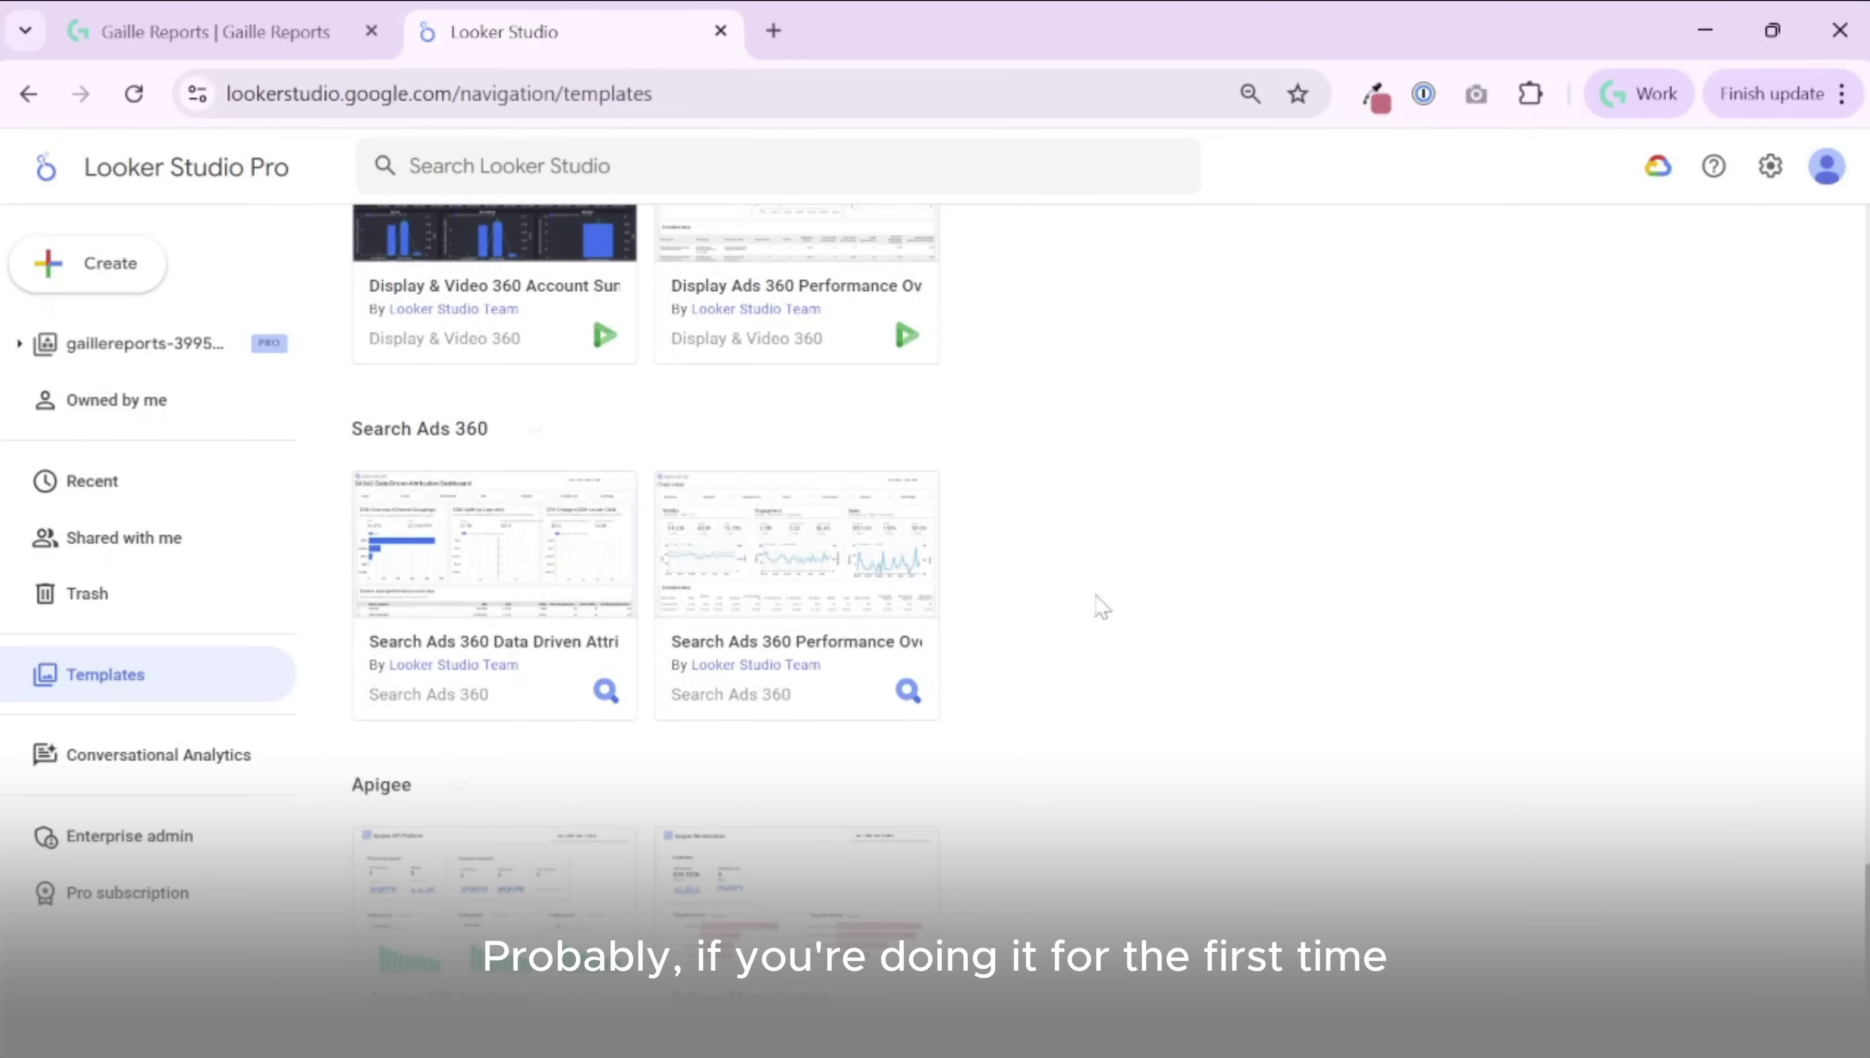
pyautogui.scroll(10, 1100, 607)
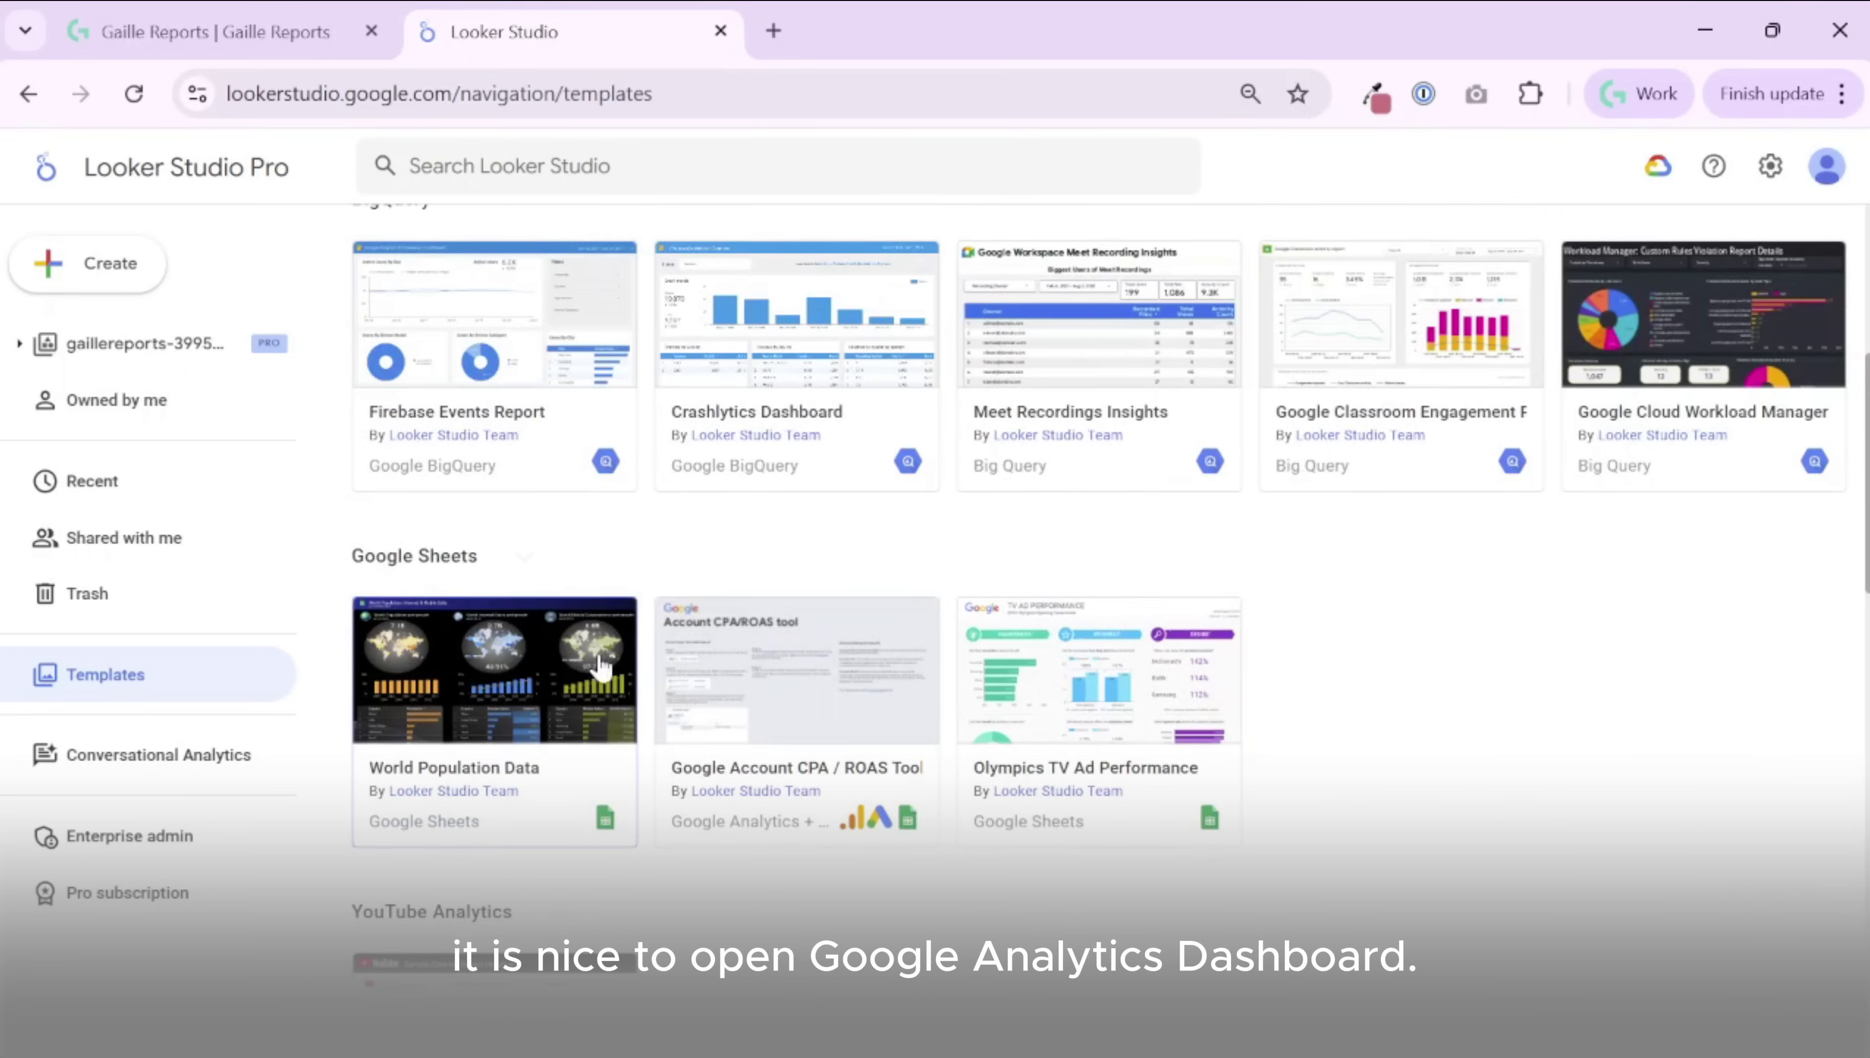
pyautogui.scroll(5, 712, 671)
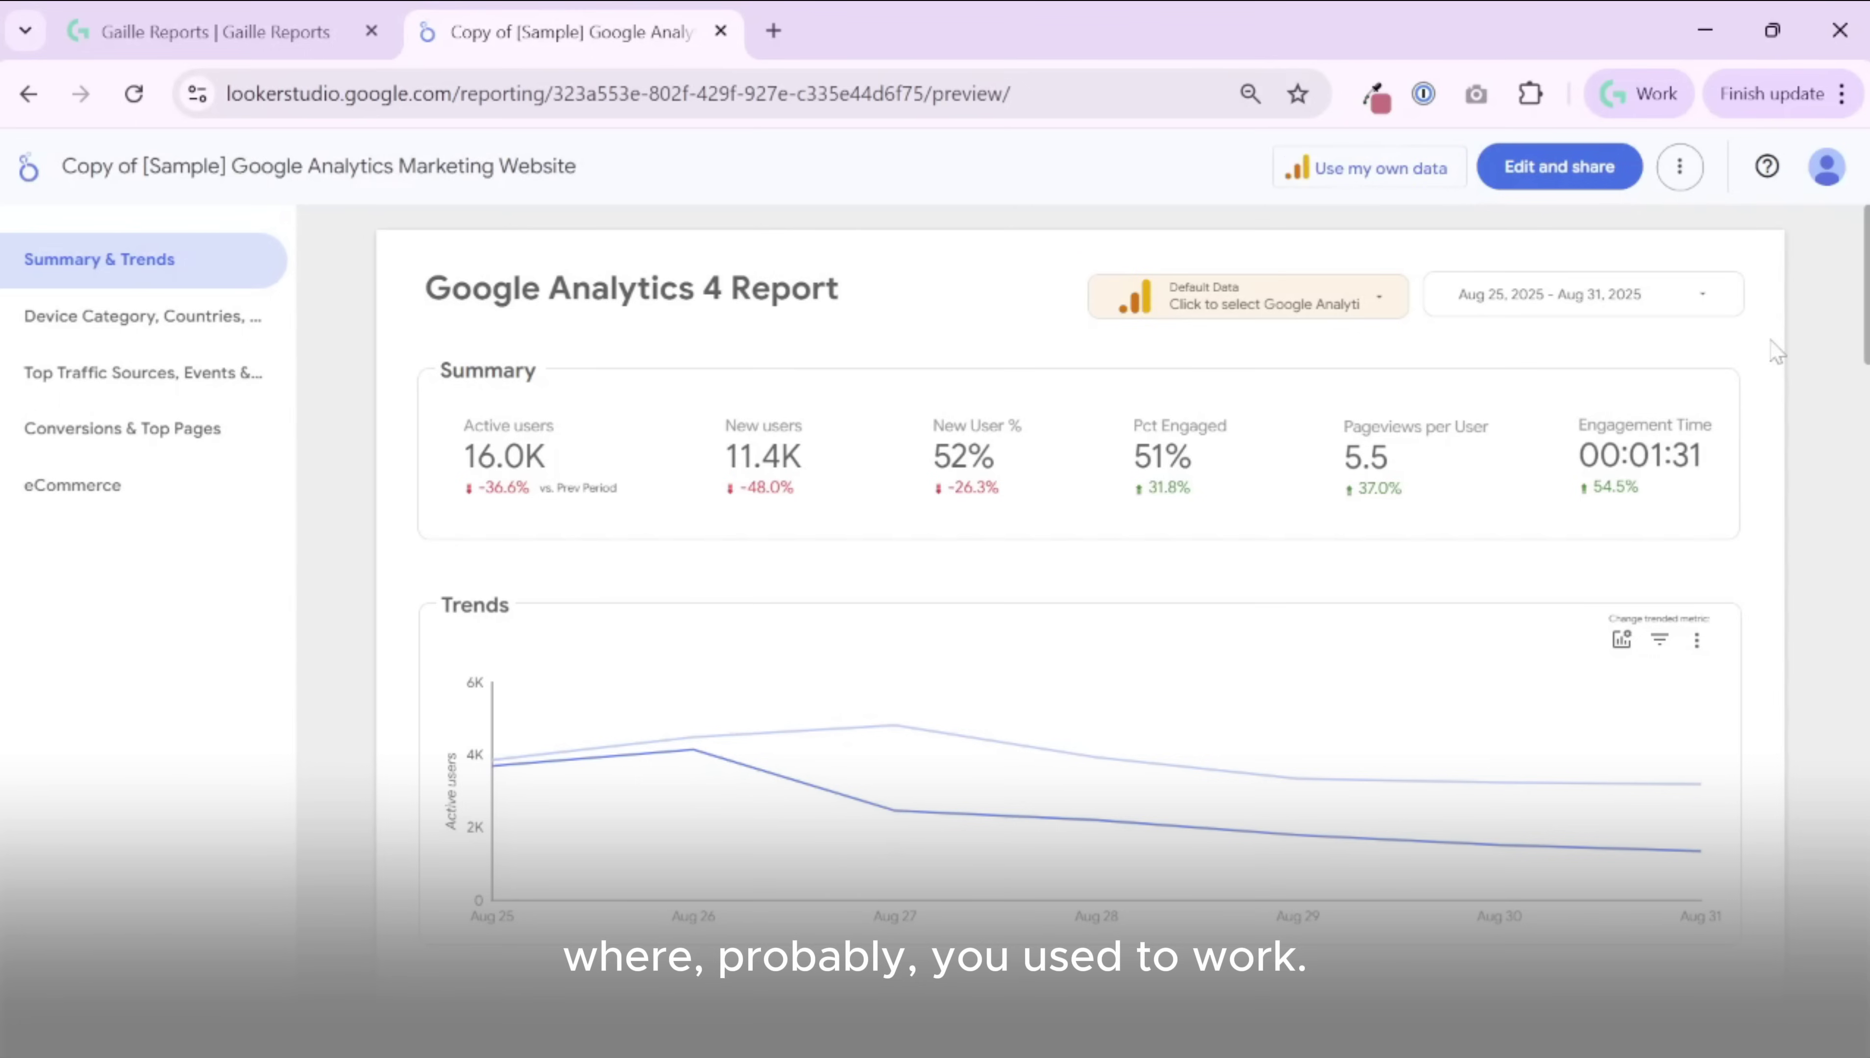
pyautogui.click(1405, 304)
pyautogui.click(922, 312)
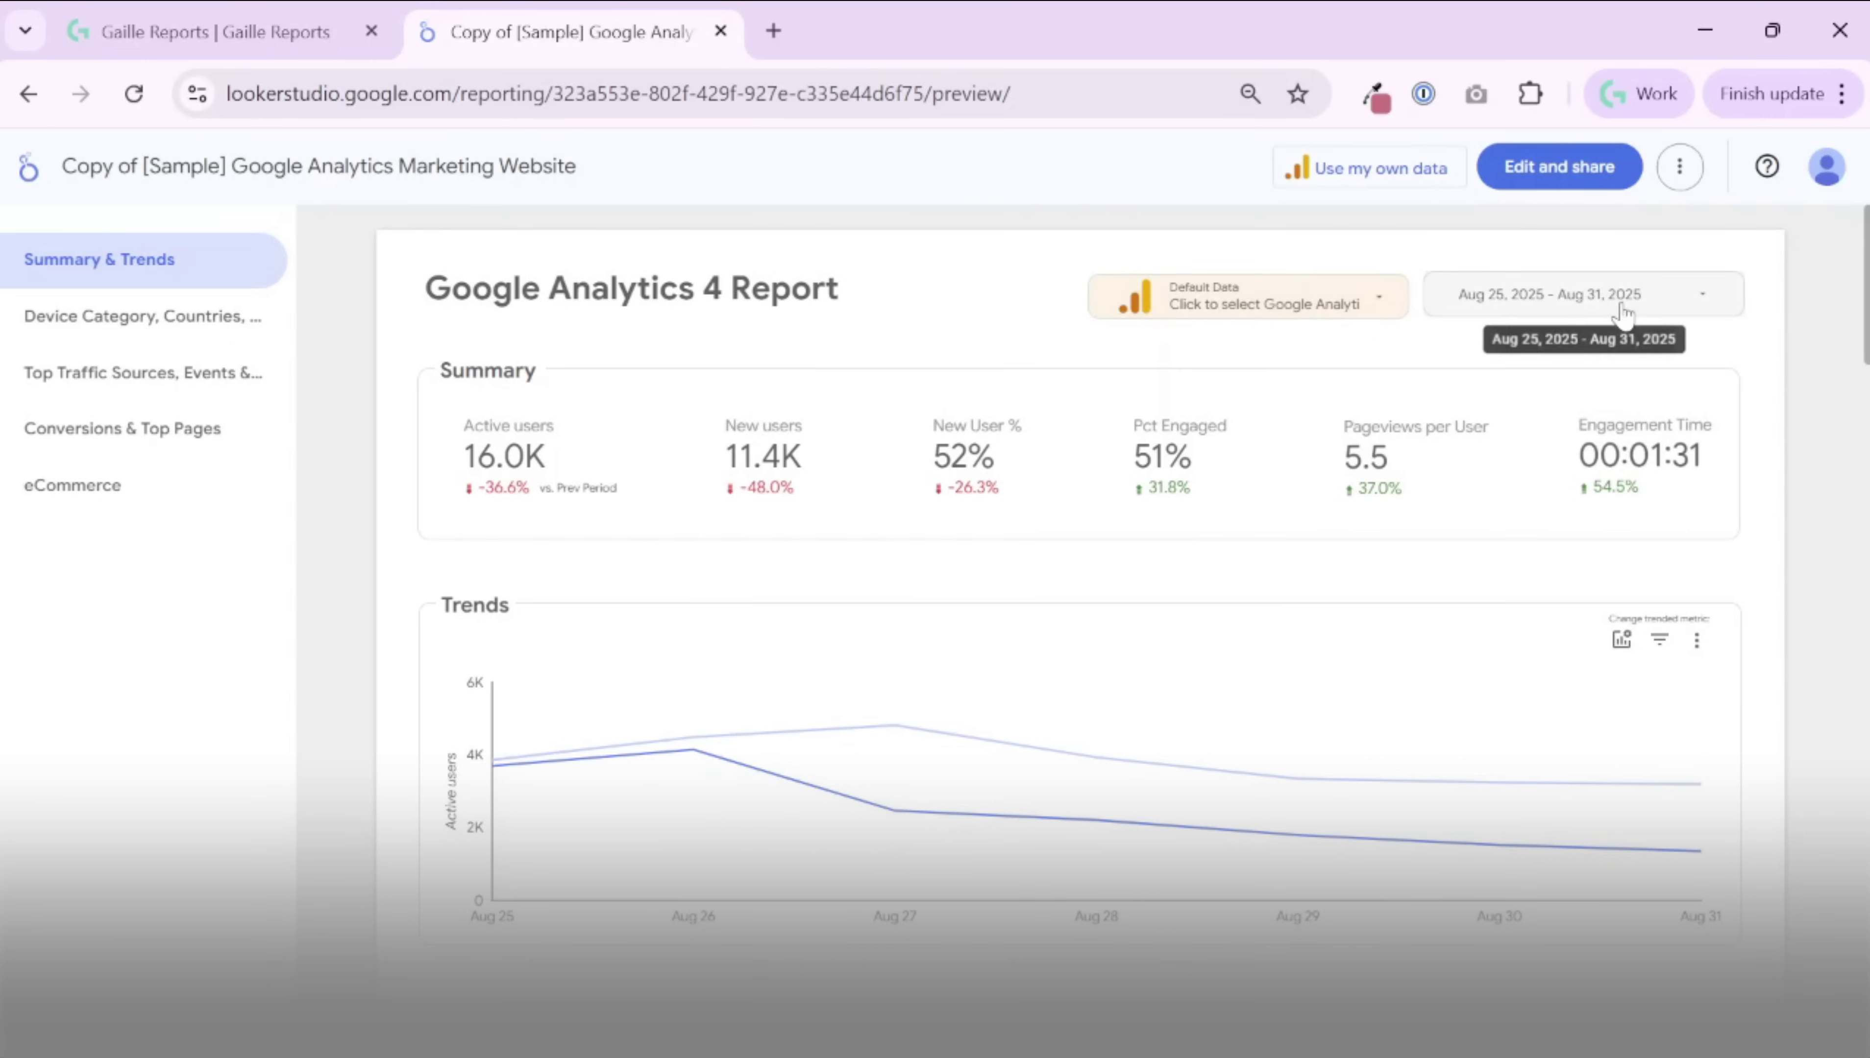
pyautogui.click(1593, 296)
pyautogui.click(977, 308)
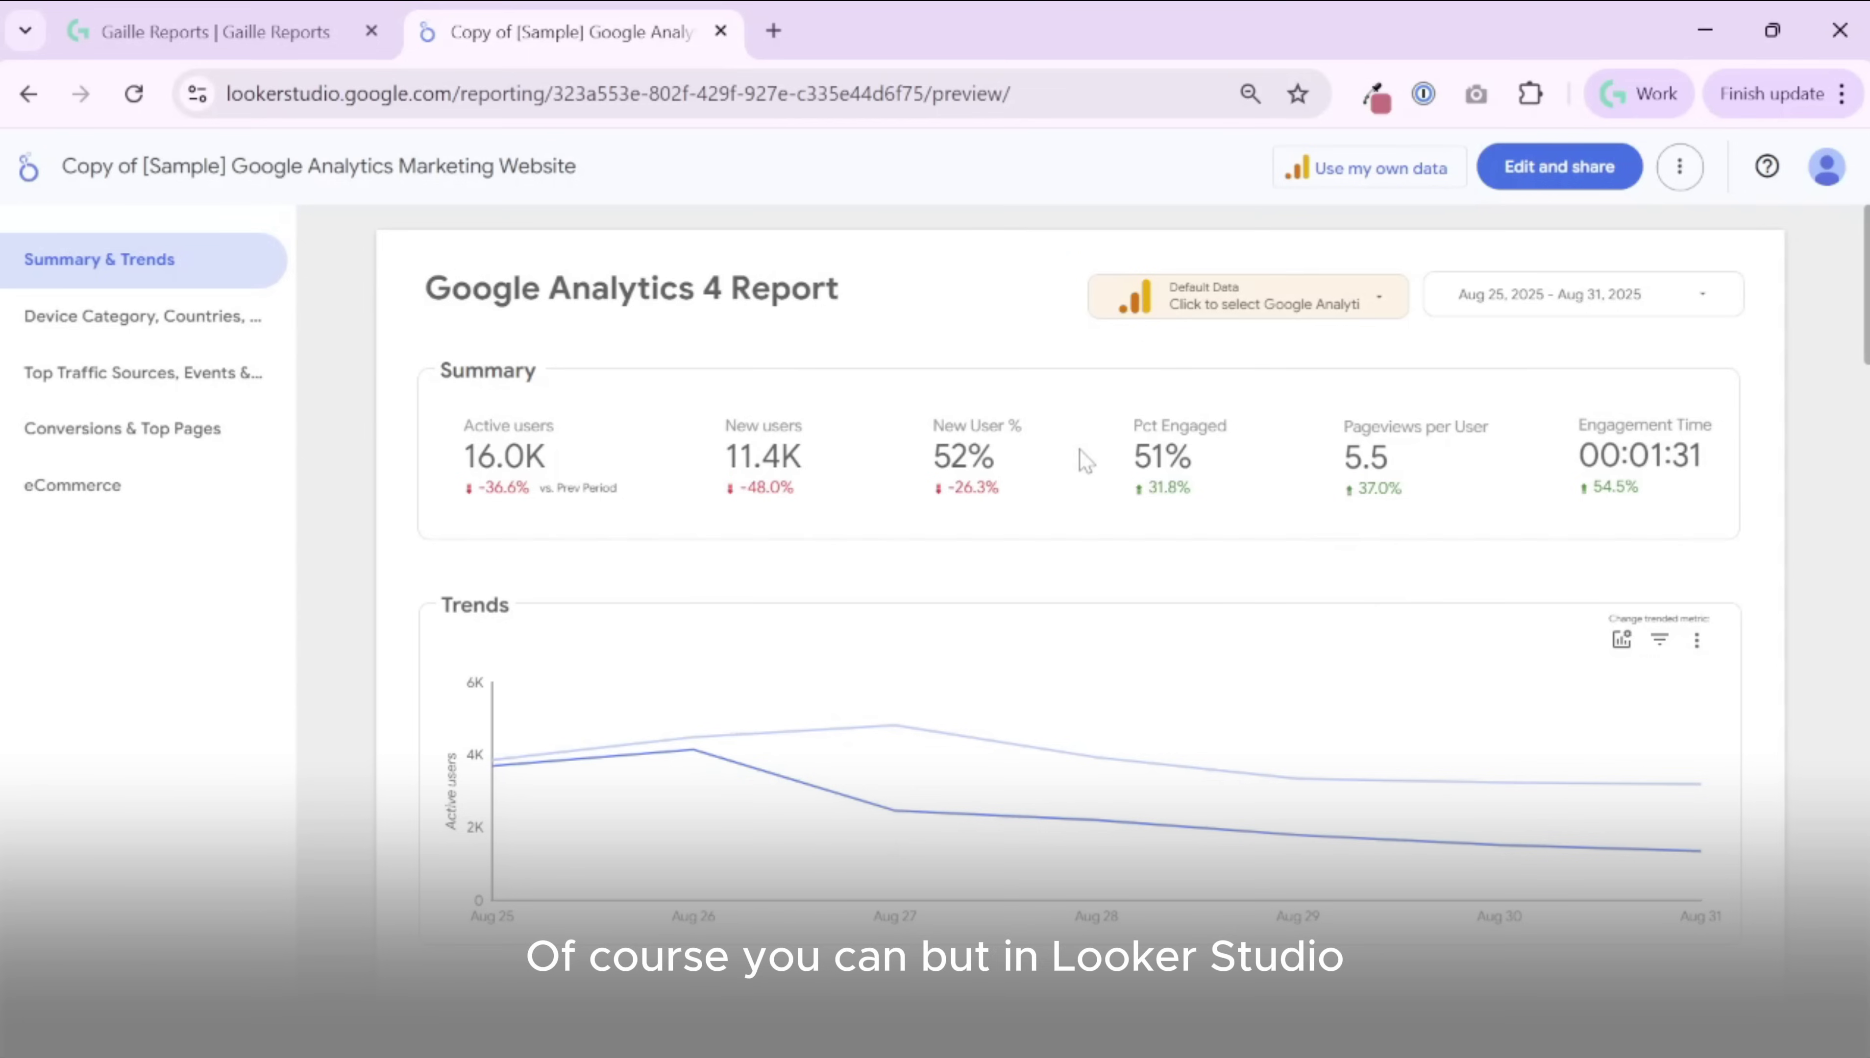
pyautogui.scroll(-10, 1792, 684)
pyautogui.scroll(10, 1792, 684)
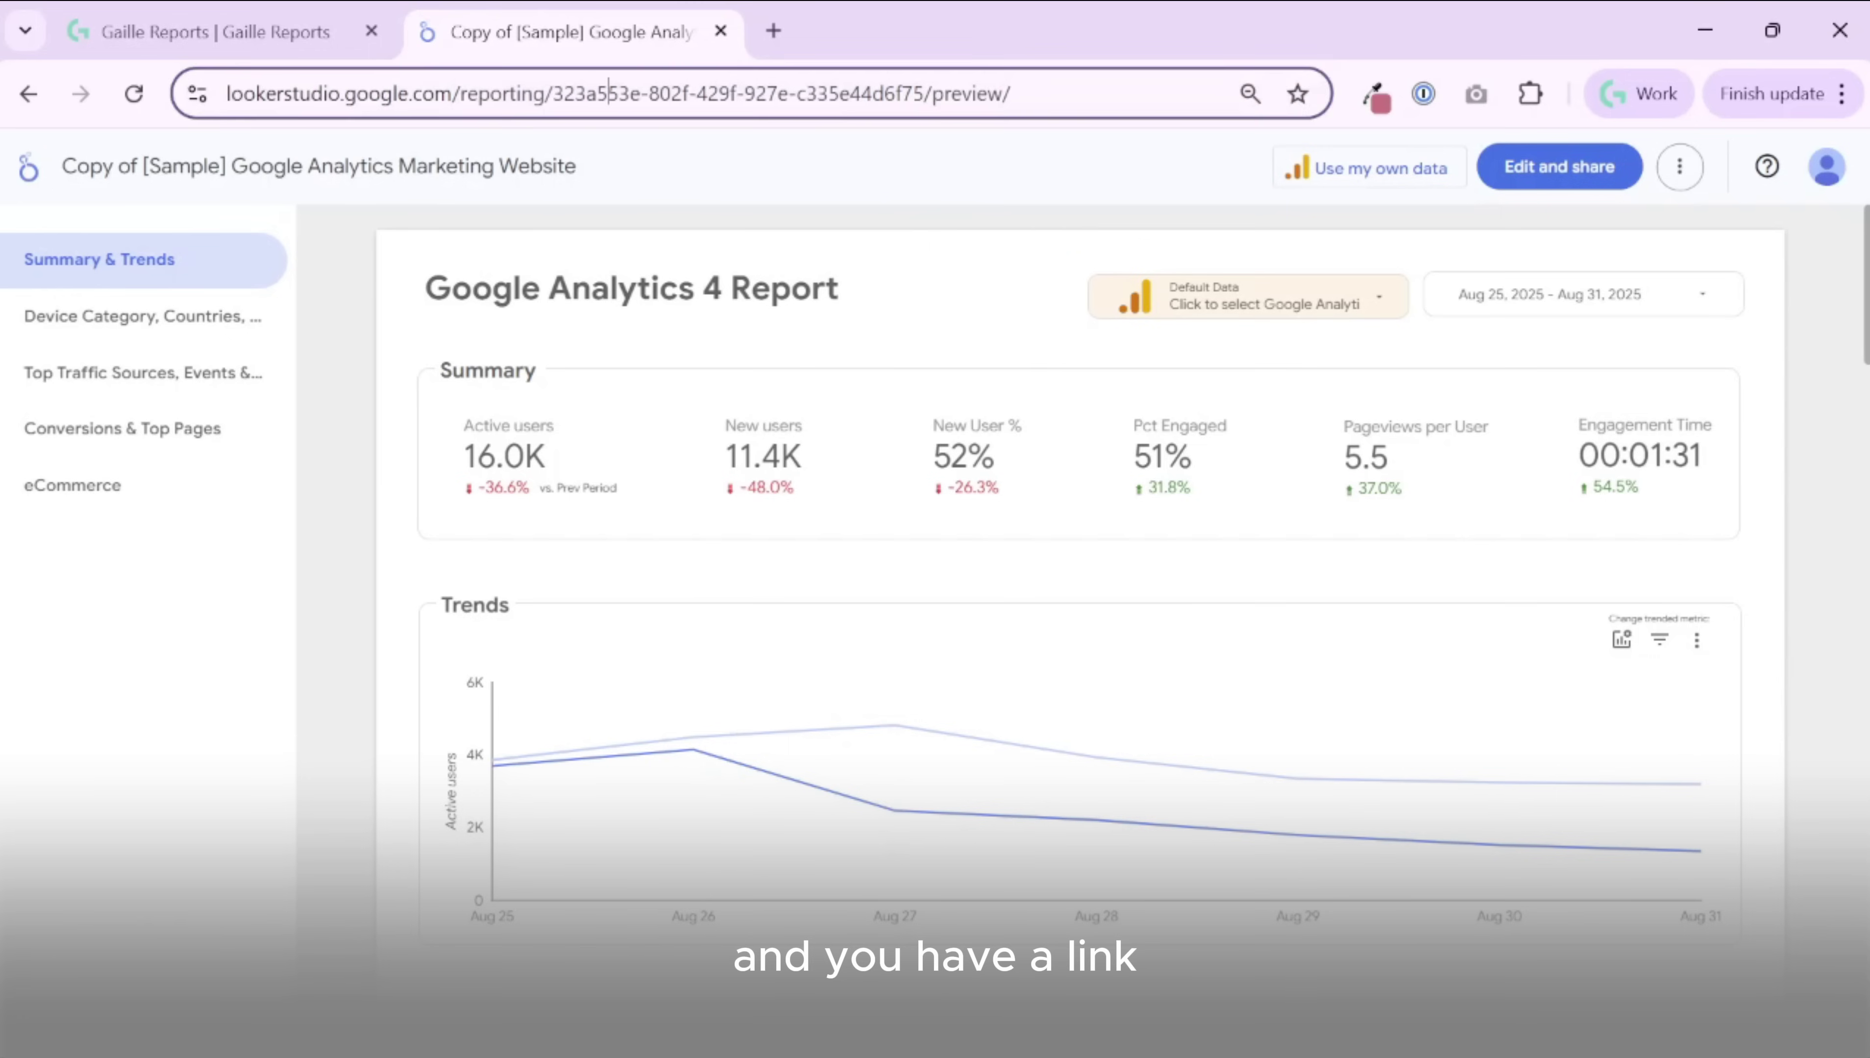
pyautogui.click(752, 94)
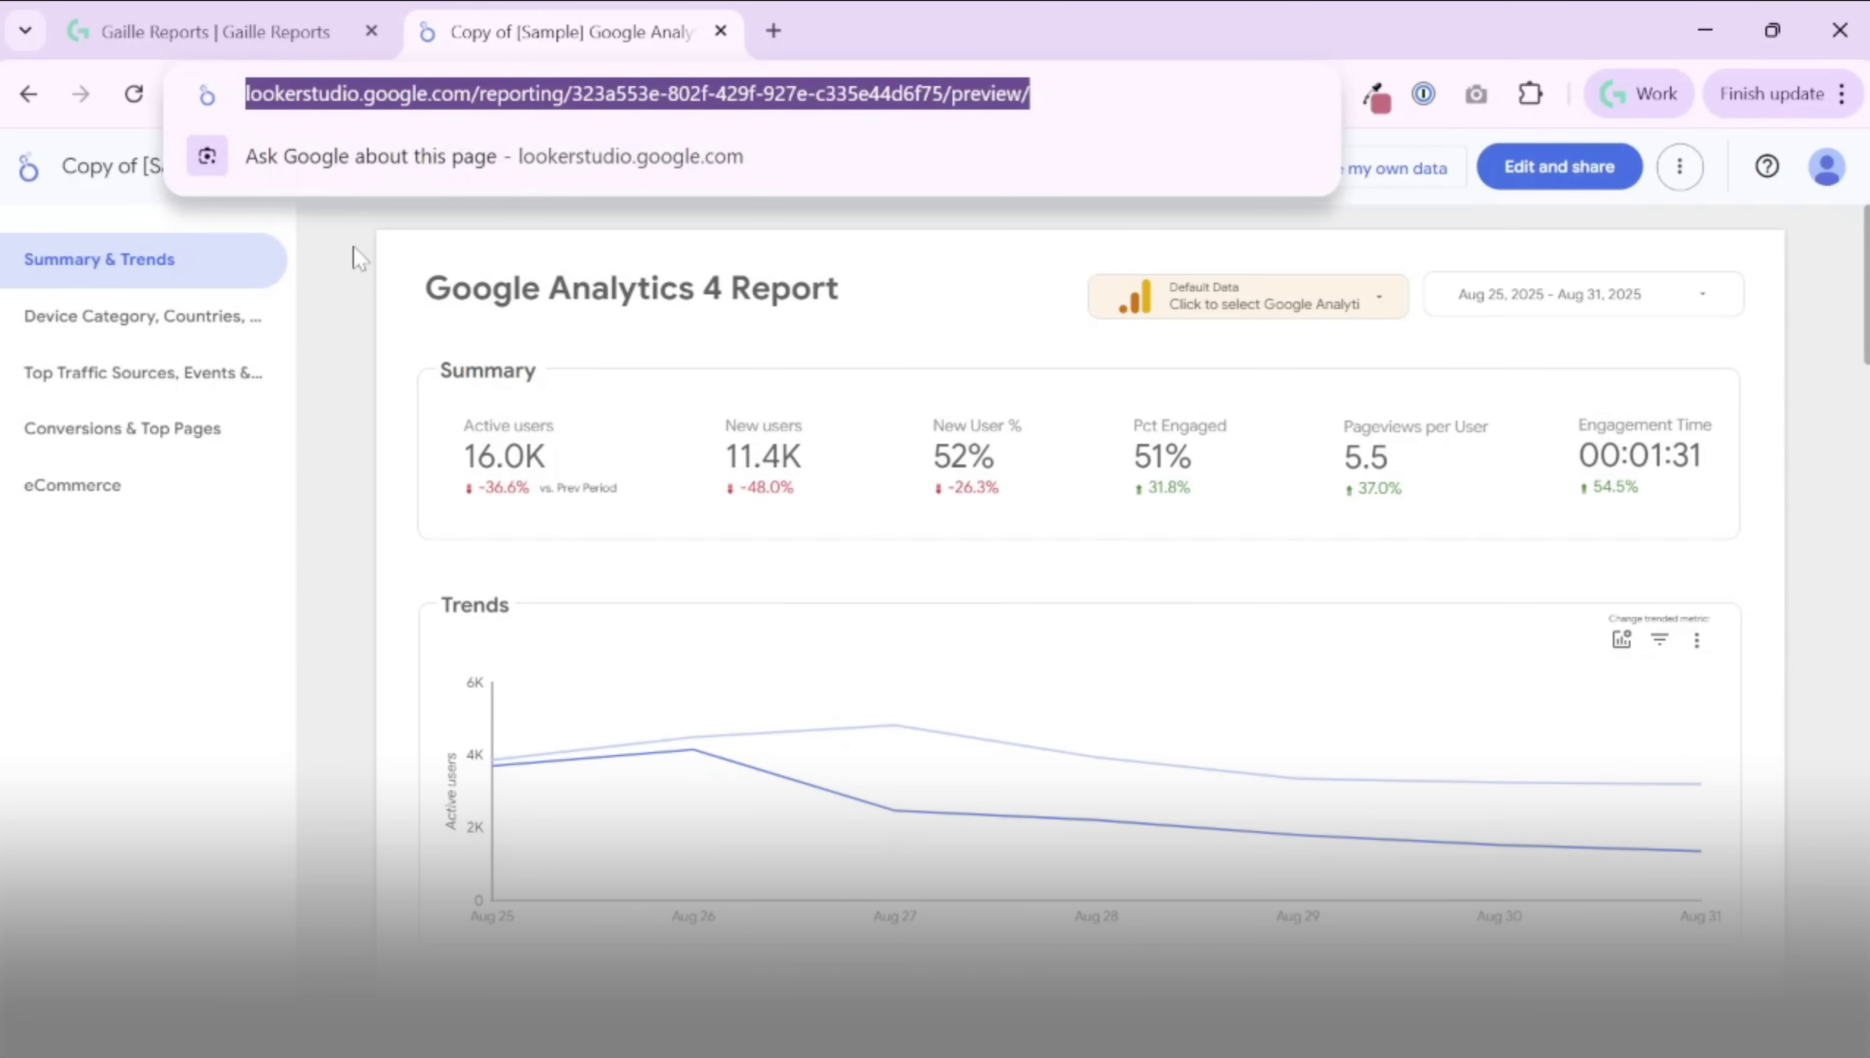
pyautogui.click(359, 259)
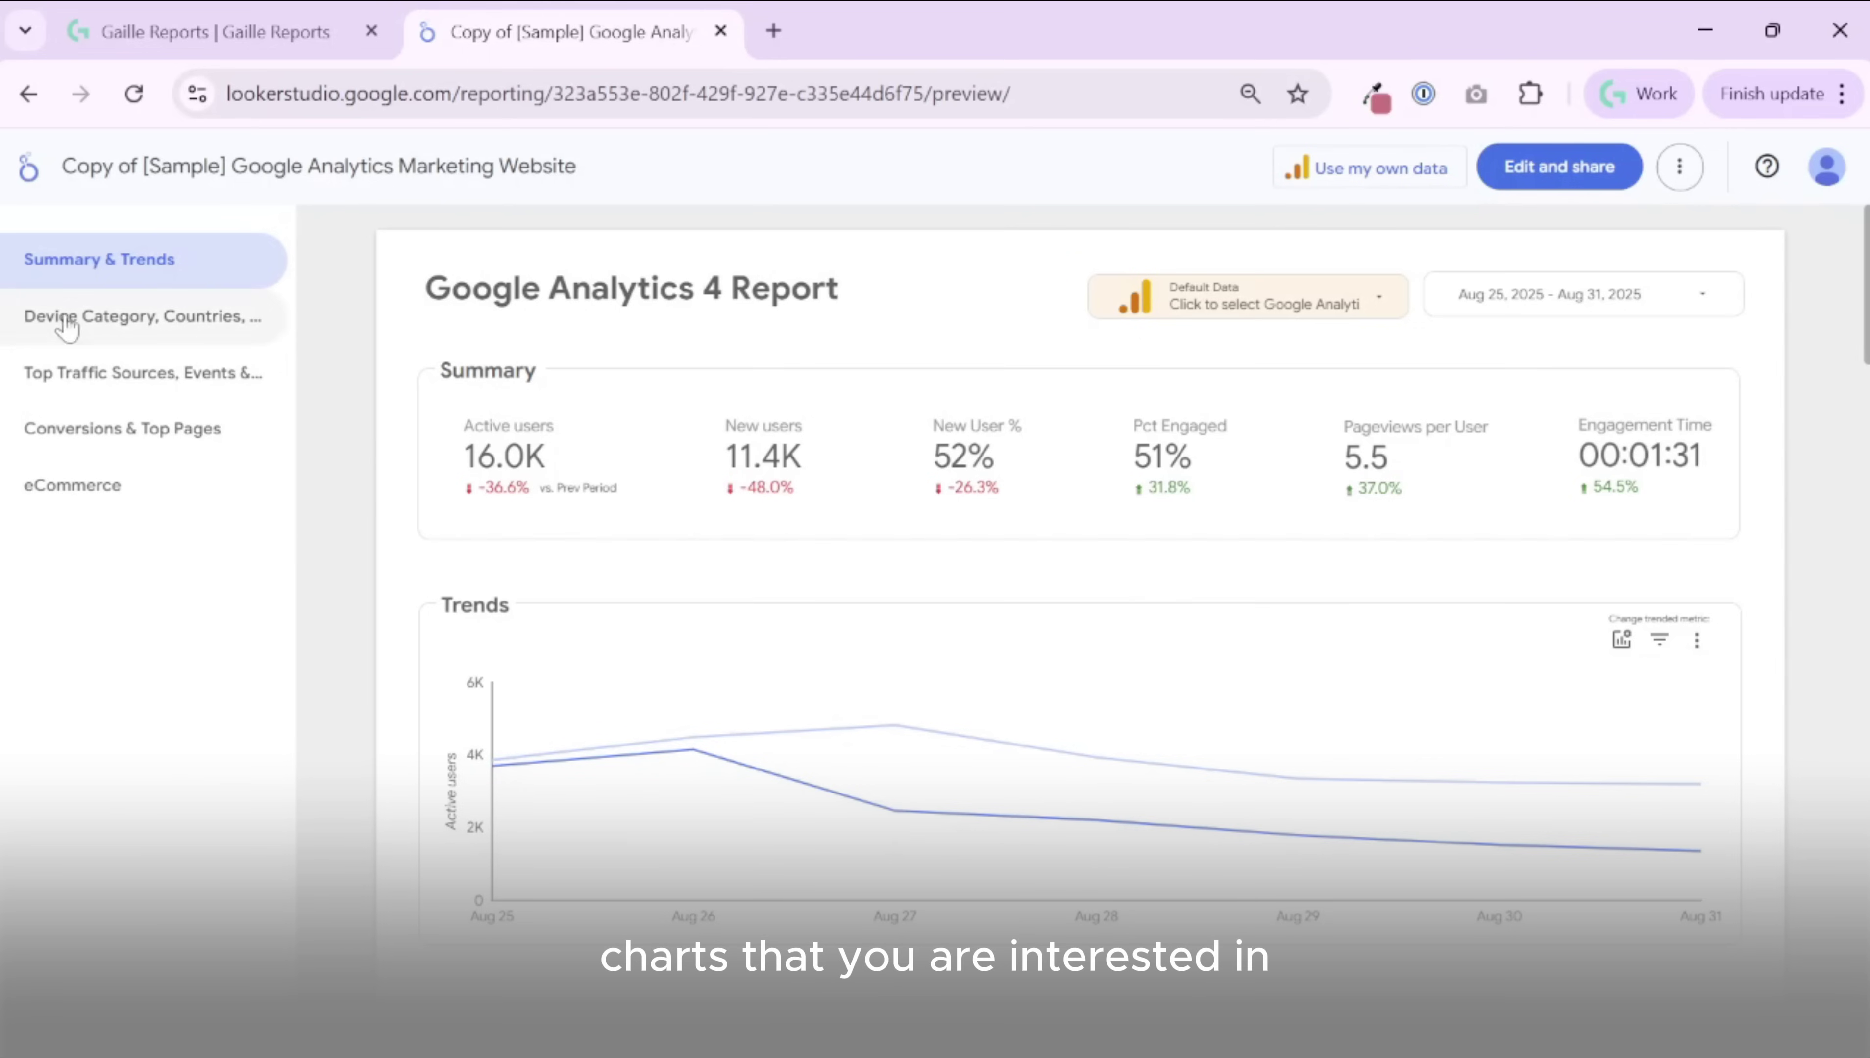
# - View the Device Category, Countries page, then leave the sample report for the Looker Studio home
pyautogui.click(80, 321)
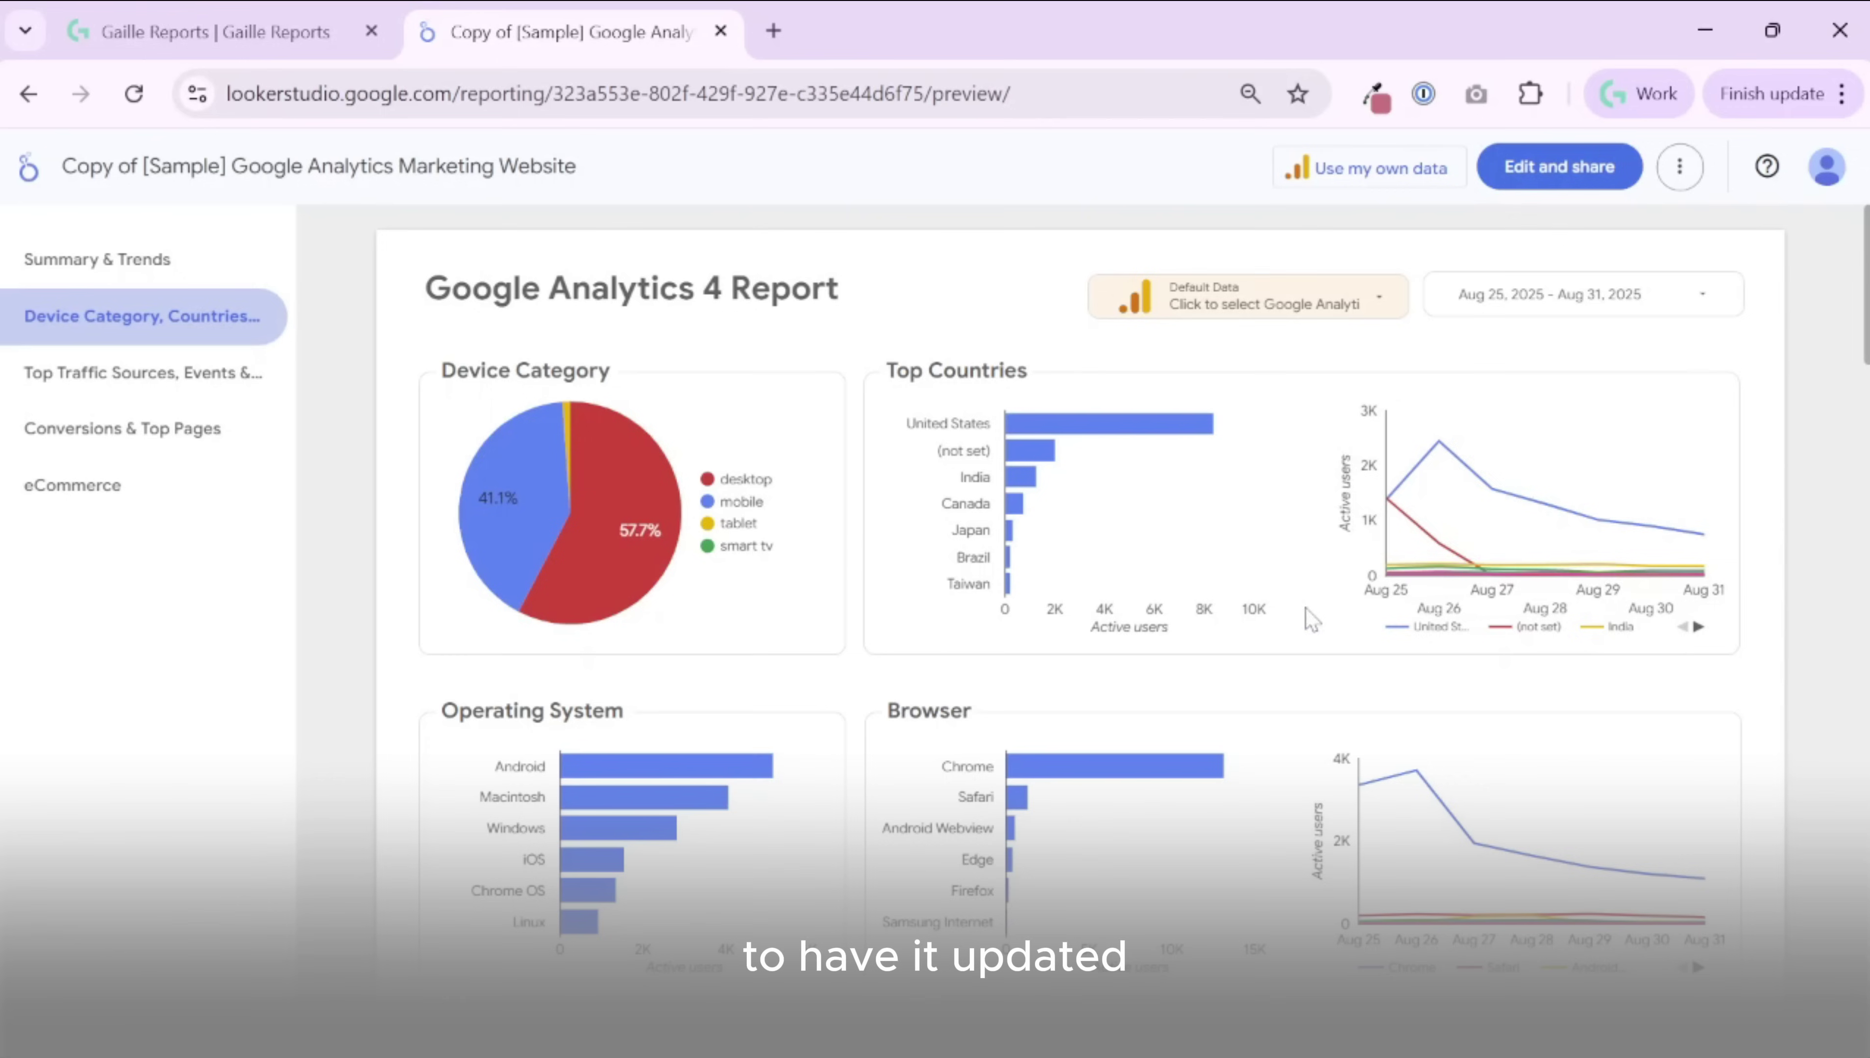
pyautogui.moveTo(1676, 514)
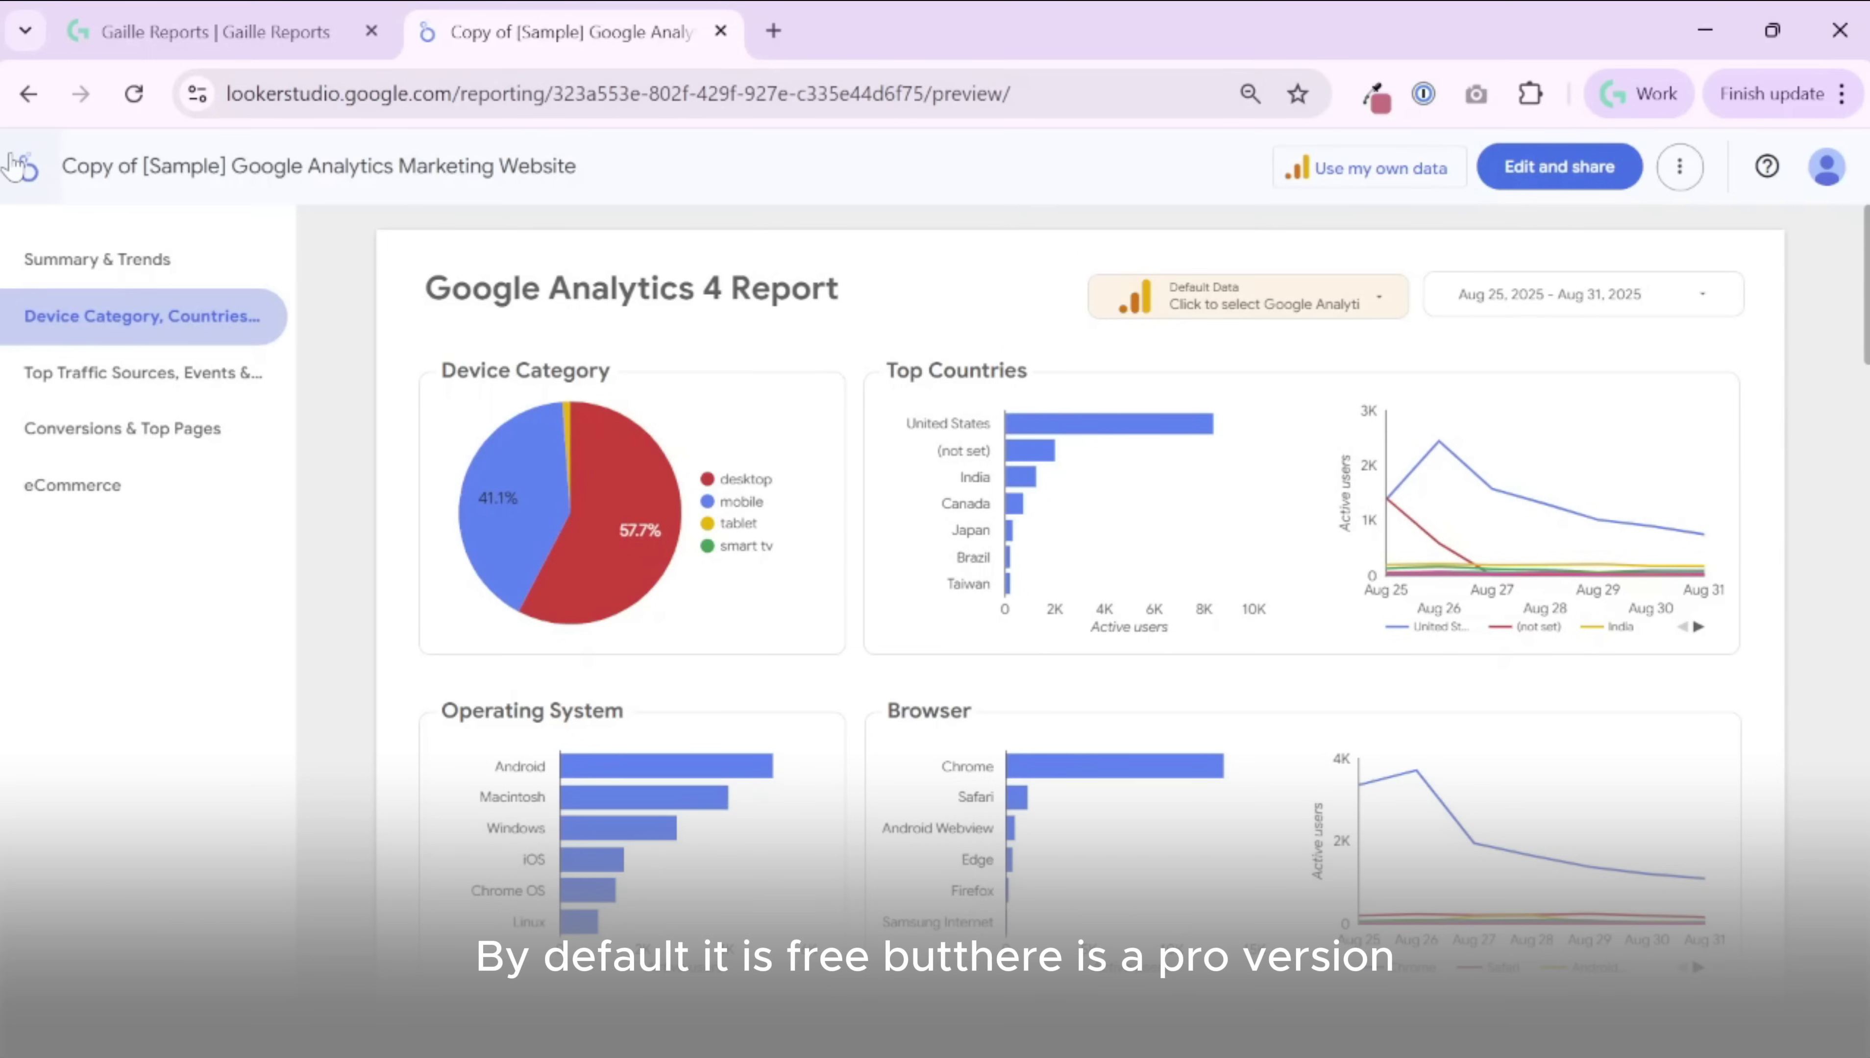
pyautogui.click(16, 169)
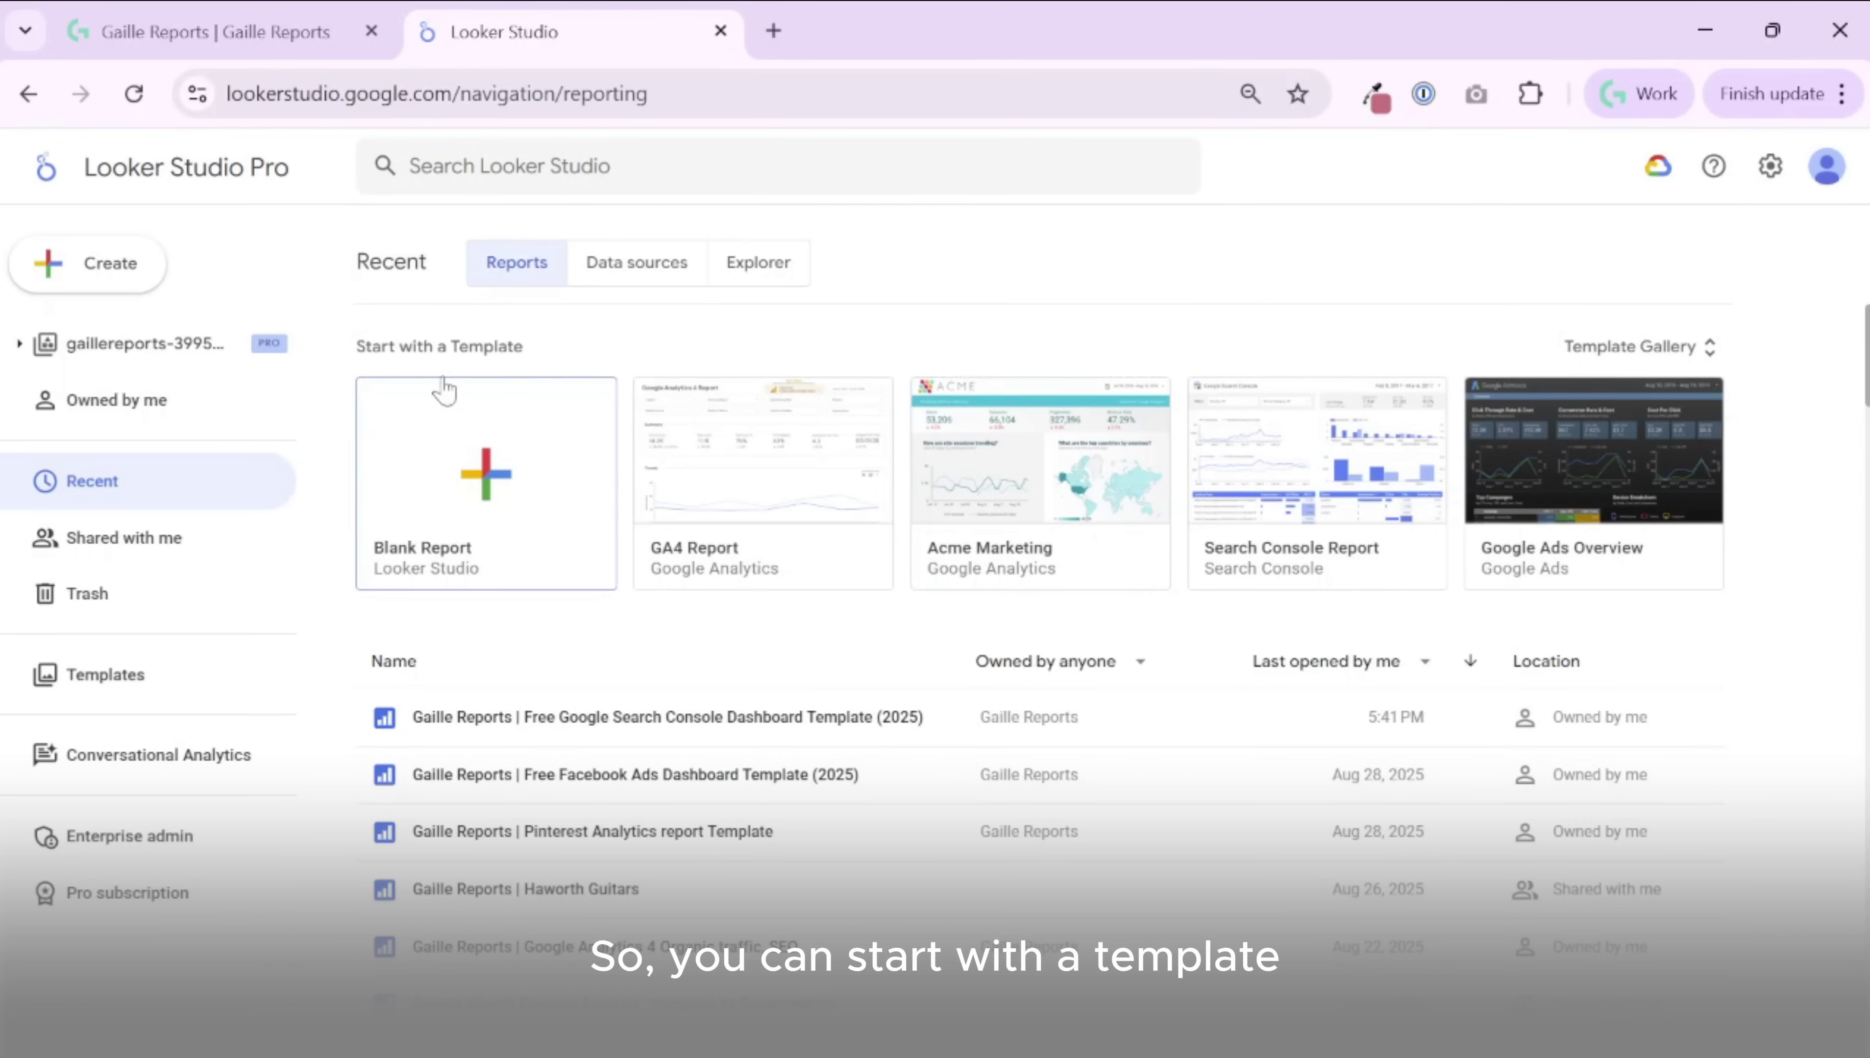
# - Open the Create menu with its Report, Data source, Explorer and New team workspace options
pyautogui.click(85, 287)
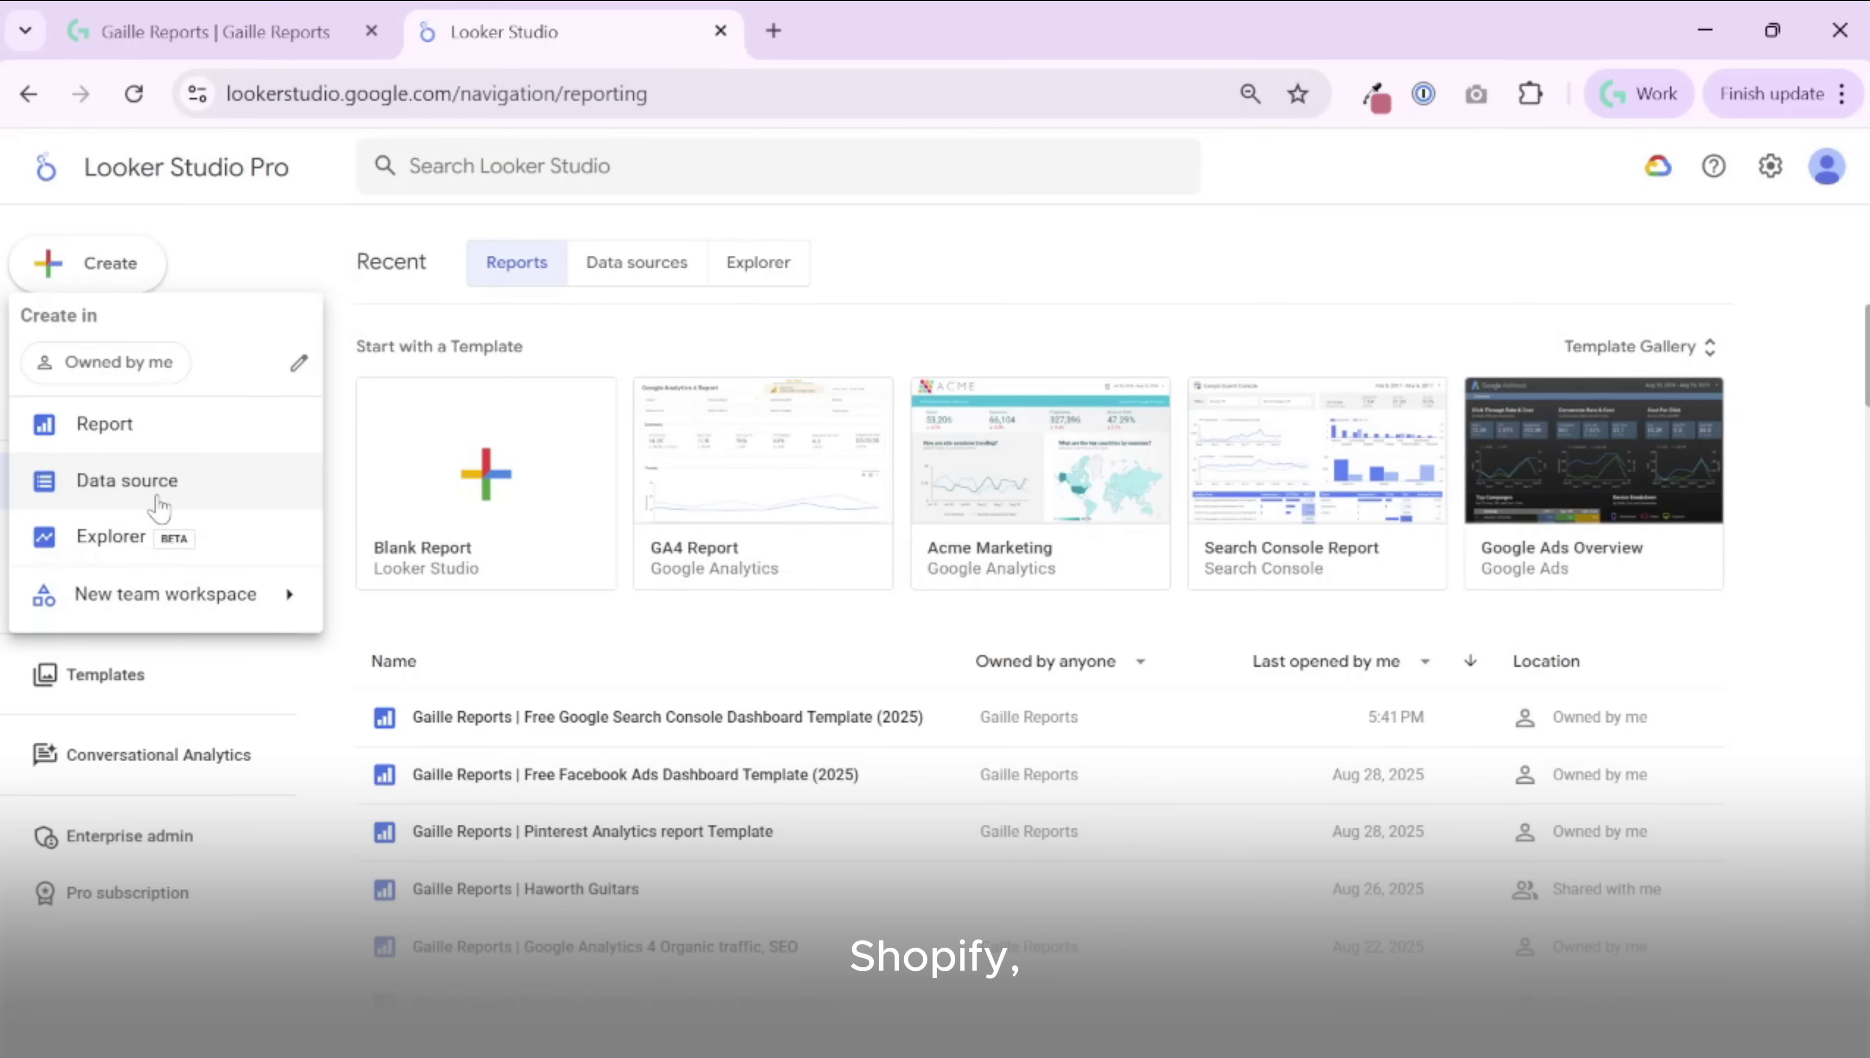
# - Start a new data source and browse the Google Connectors and Partner Connectors lists
pyautogui.click(151, 505)
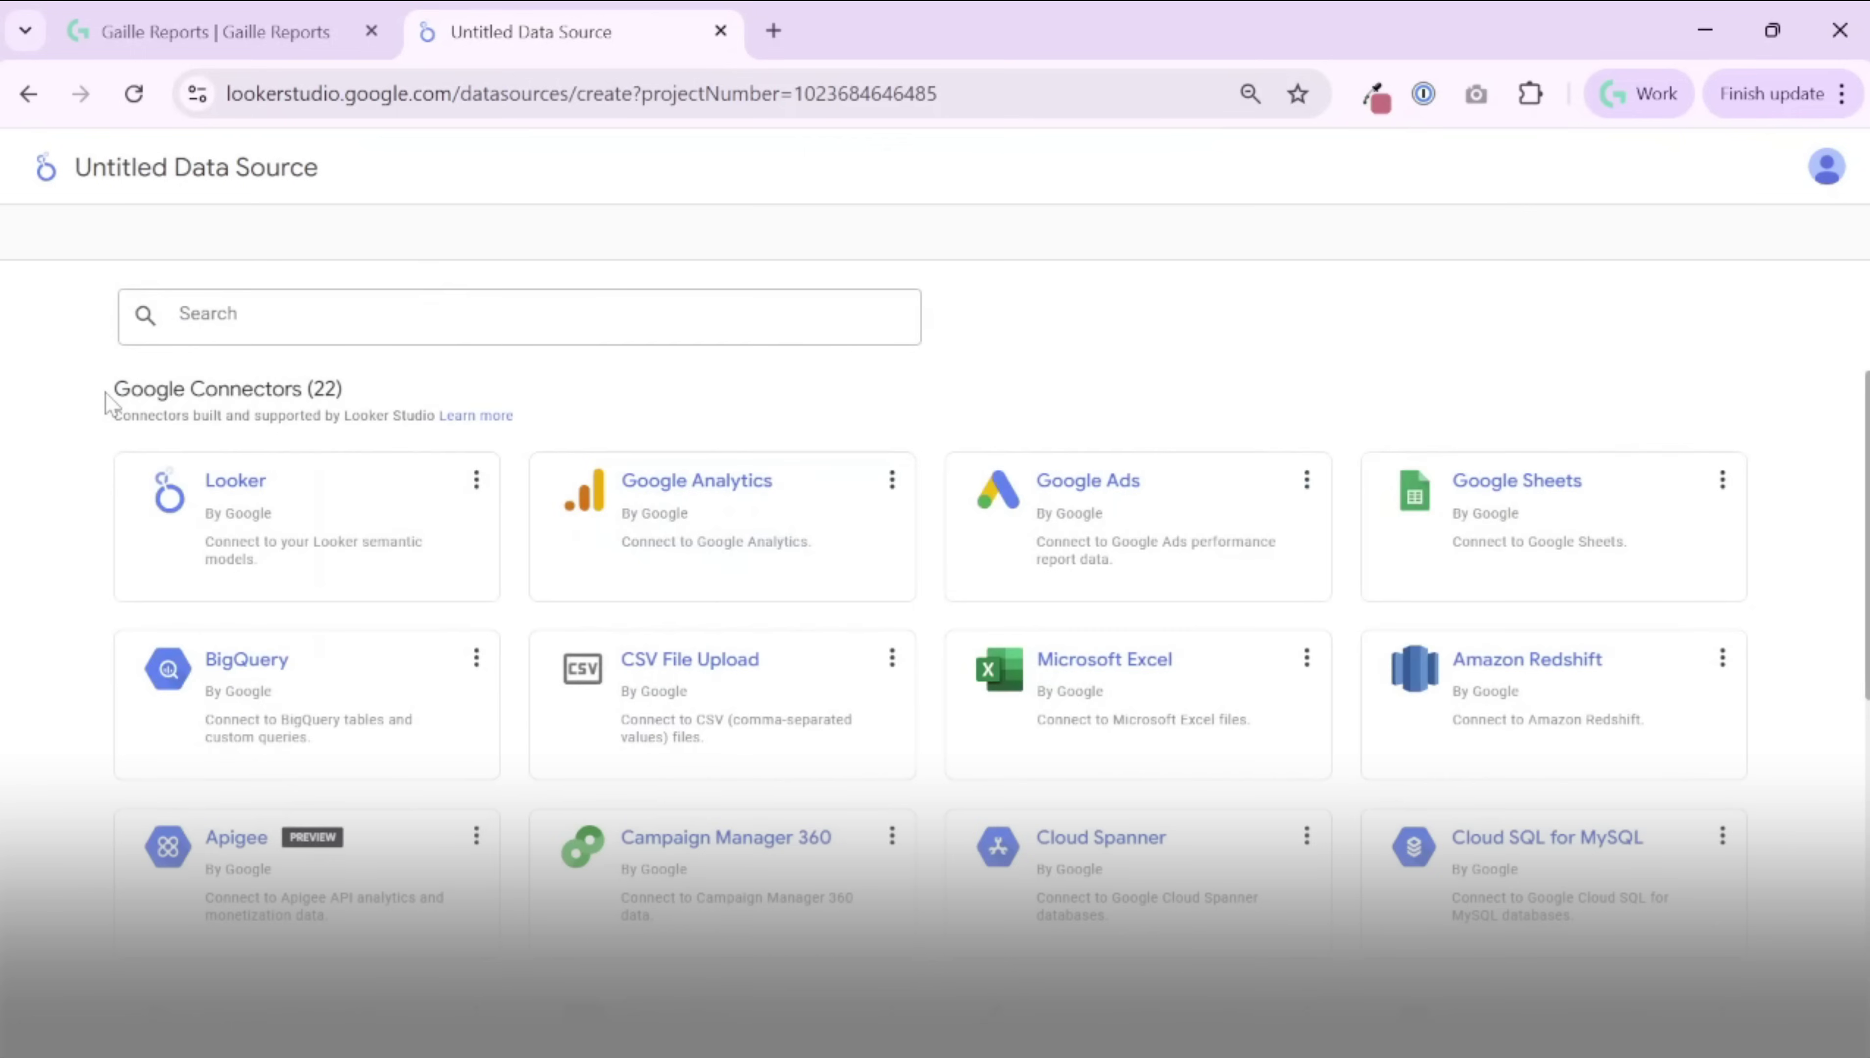
pyautogui.moveTo(108, 404); pyautogui.dragTo(447, 404)
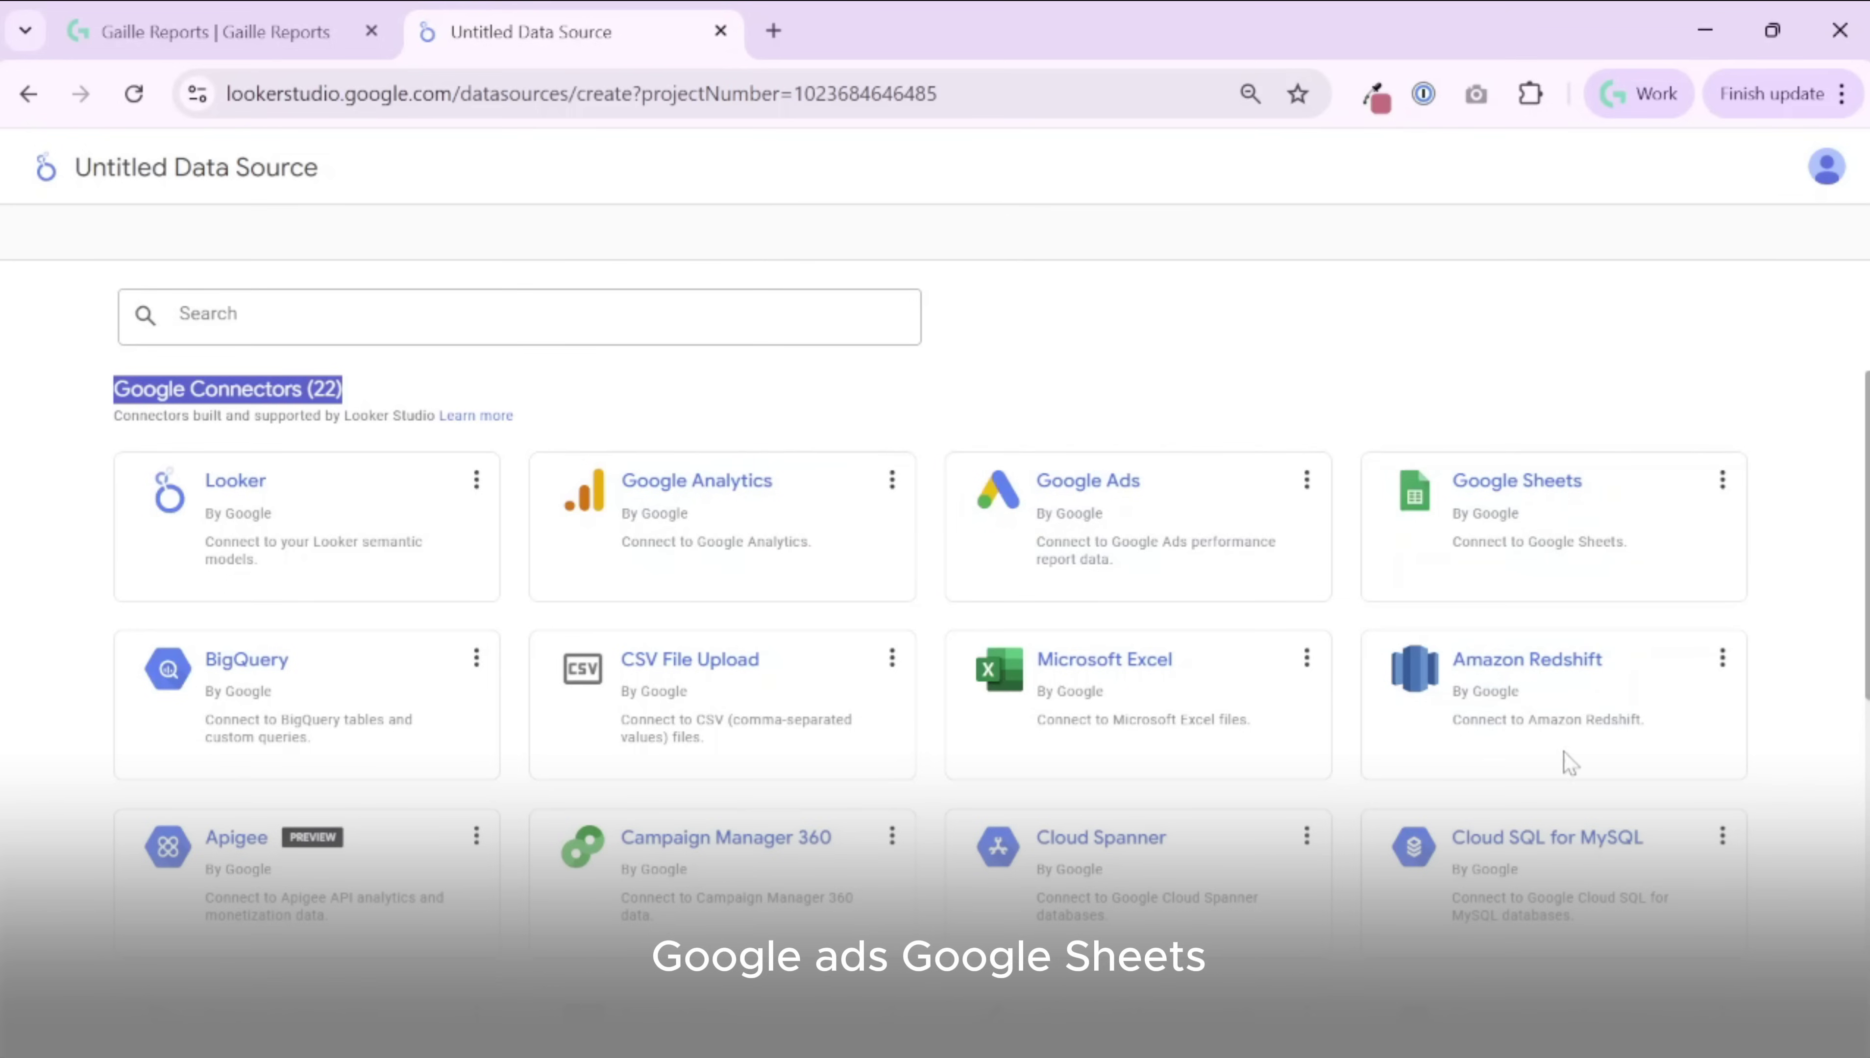
pyautogui.scroll(-5, 1808, 711)
pyautogui.scroll(-2, 1788, 867)
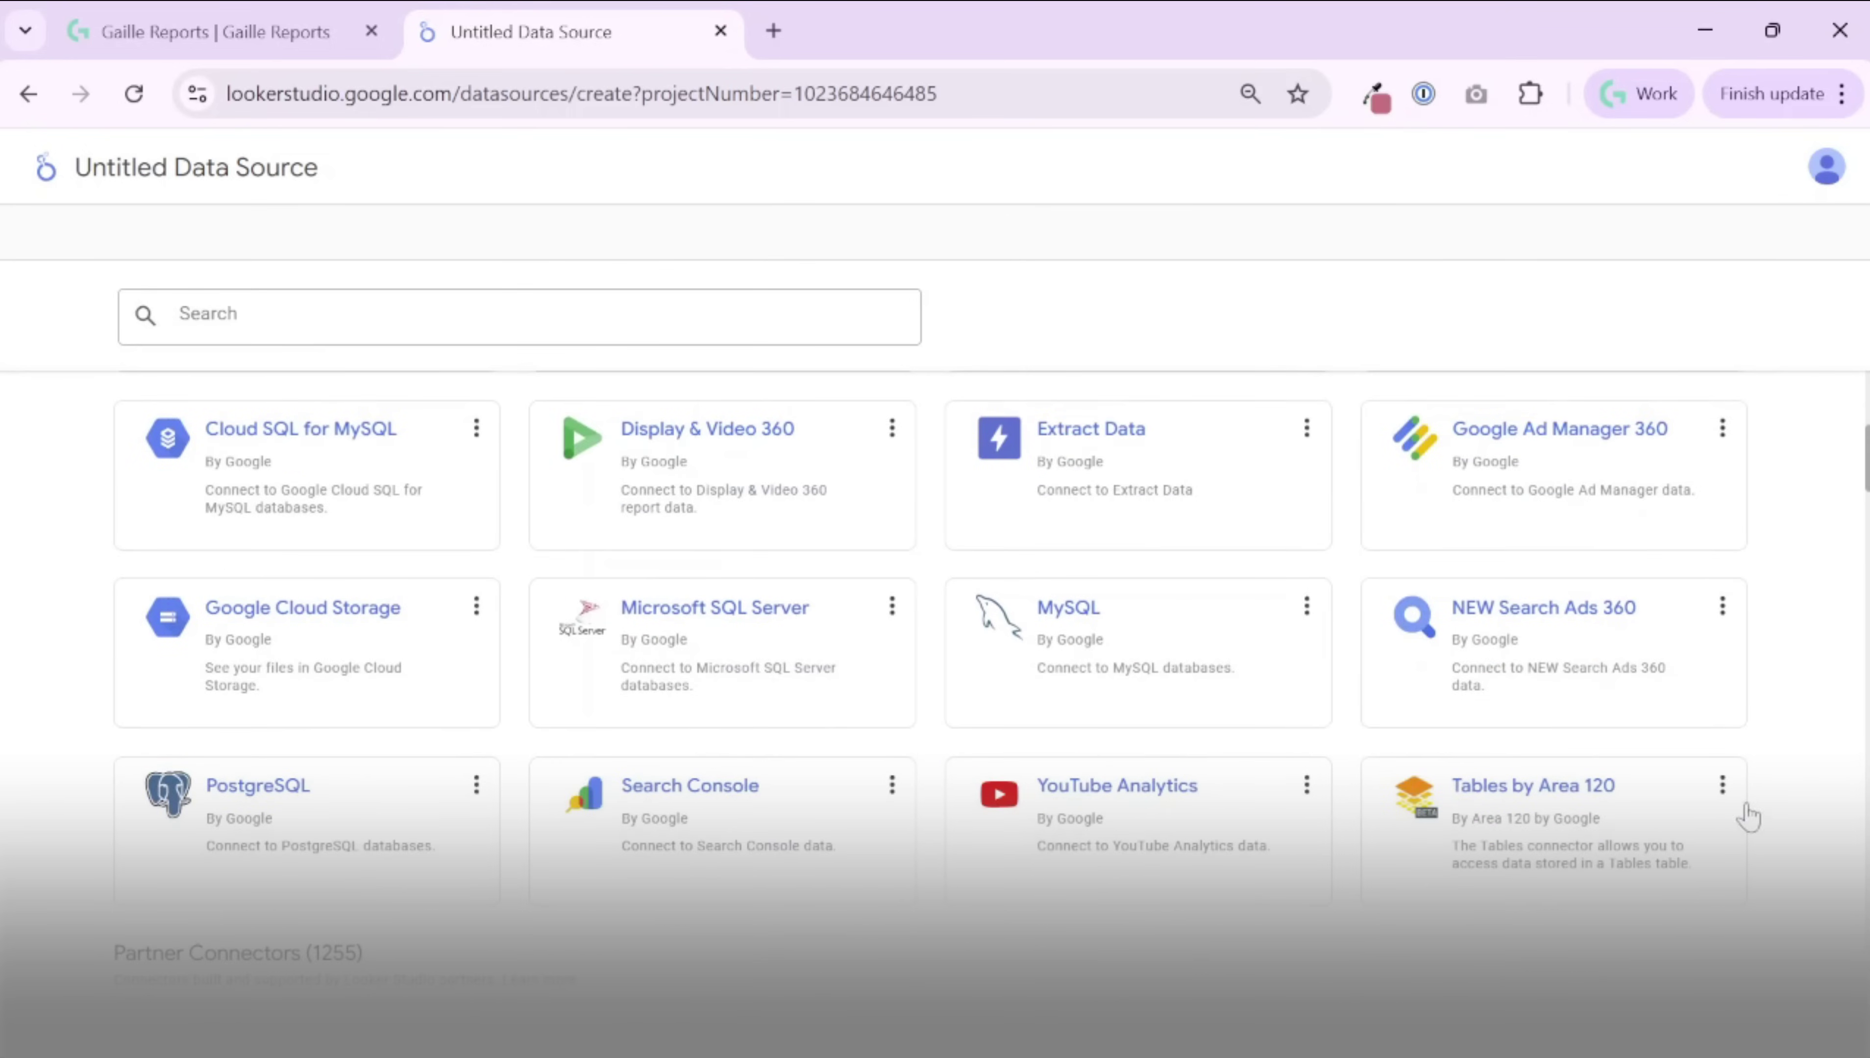
pyautogui.scroll(5, 258, 815)
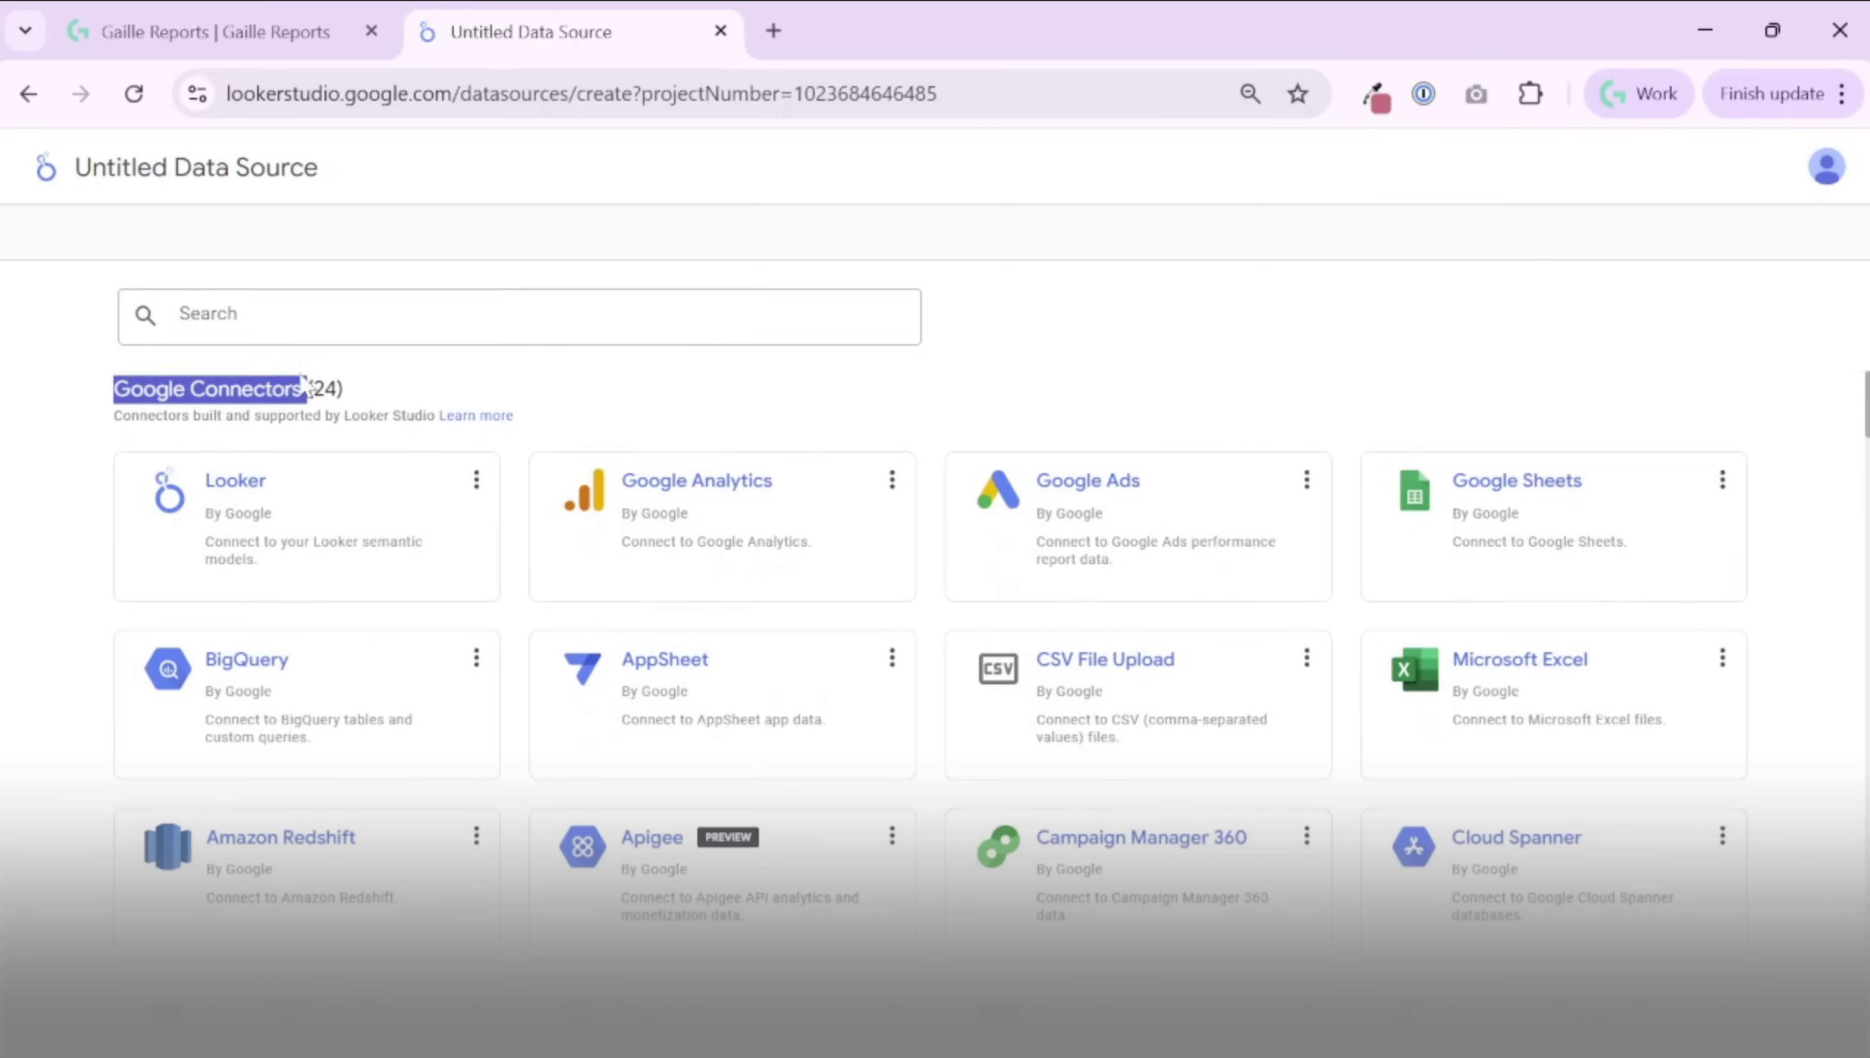
pyautogui.click(637, 421)
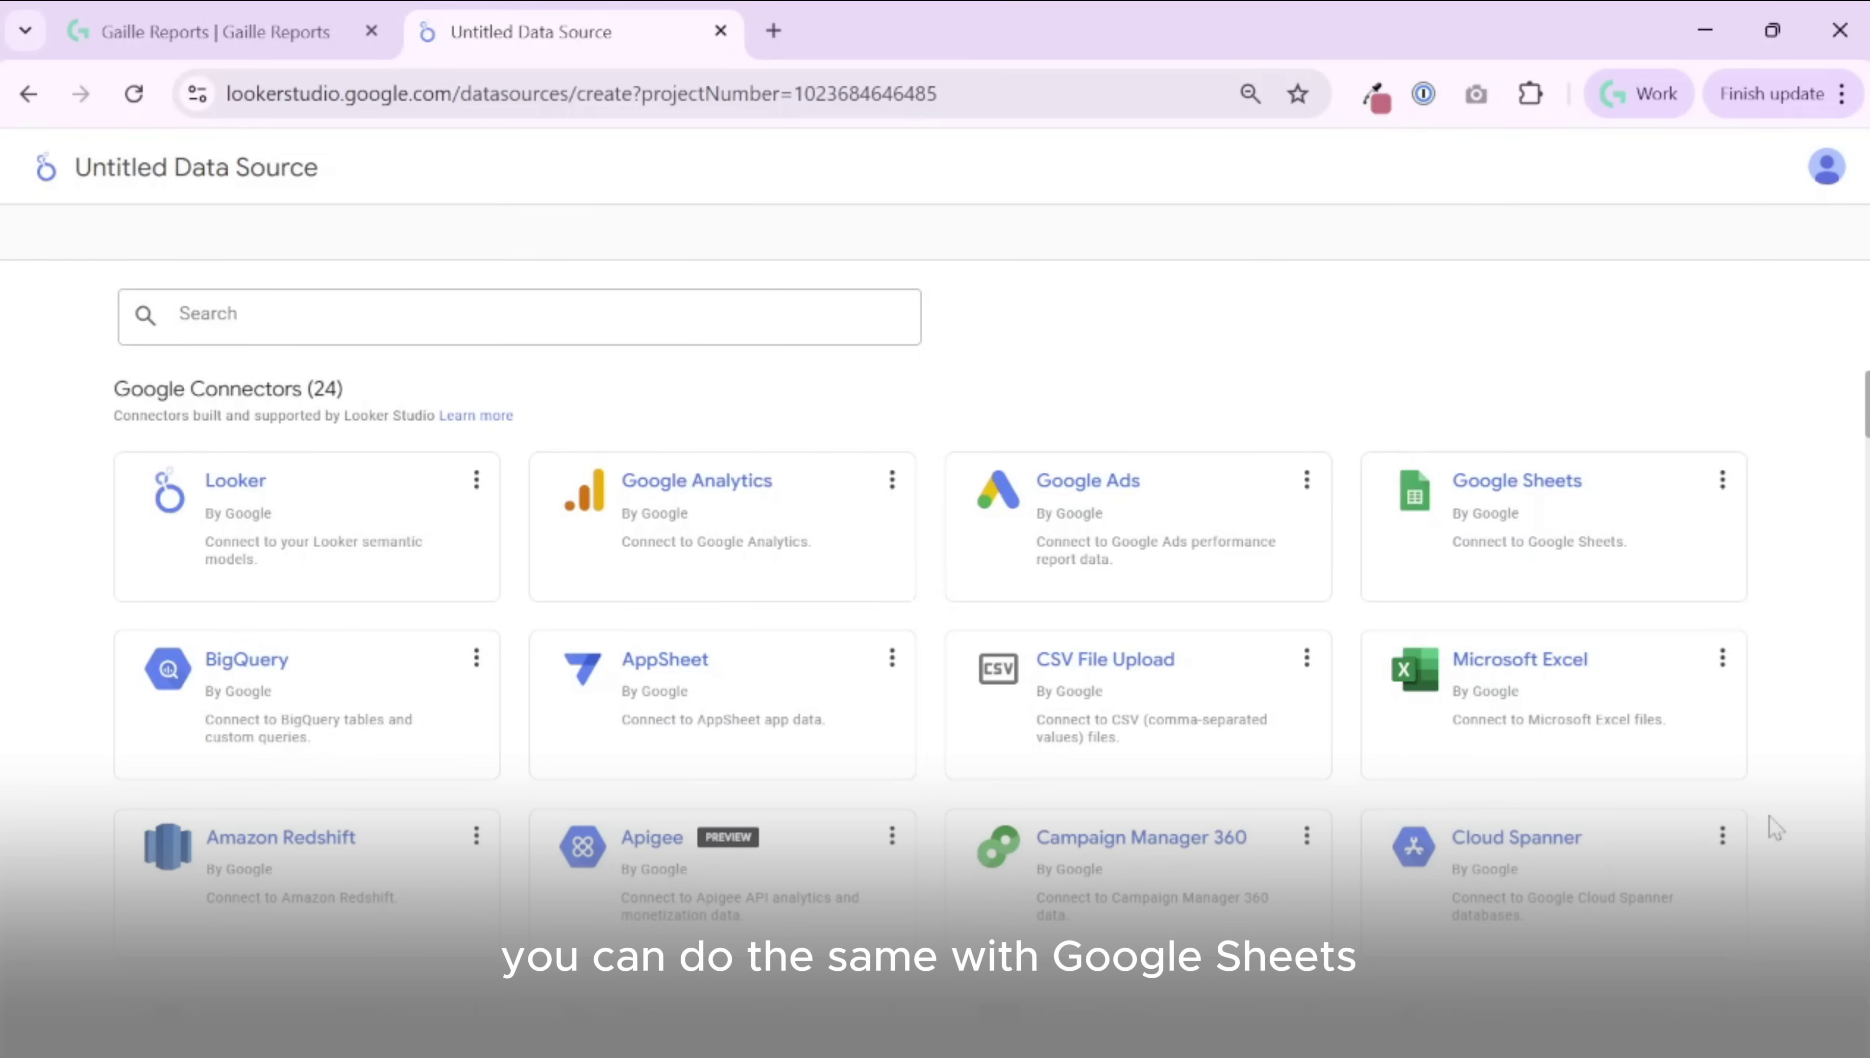
pyautogui.scroll(-5, 1775, 827)
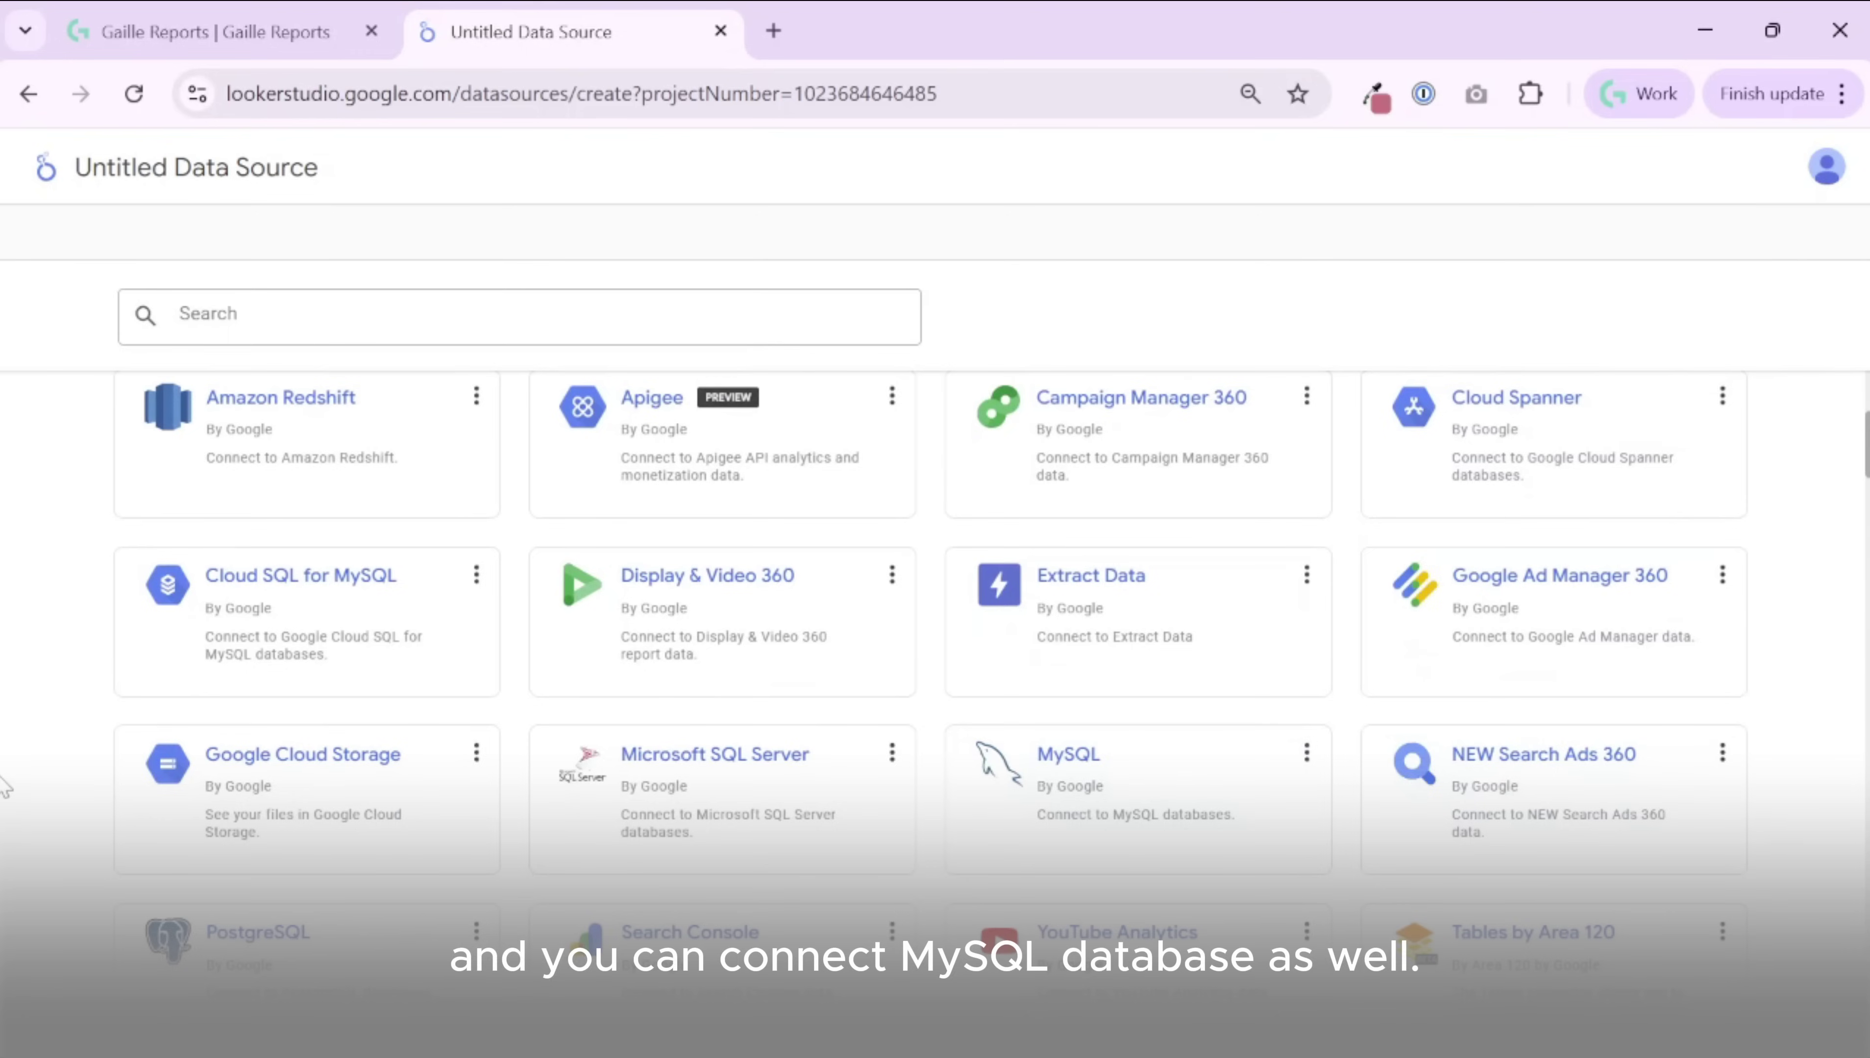
pyautogui.scroll(-3, 1828, 766)
pyautogui.scroll(-3, 1828, 766)
# - Highlight the Partner Connectors heading and scroll up and down through the connector lists
pyautogui.moveTo(111, 513); pyautogui.dragTo(449, 522)
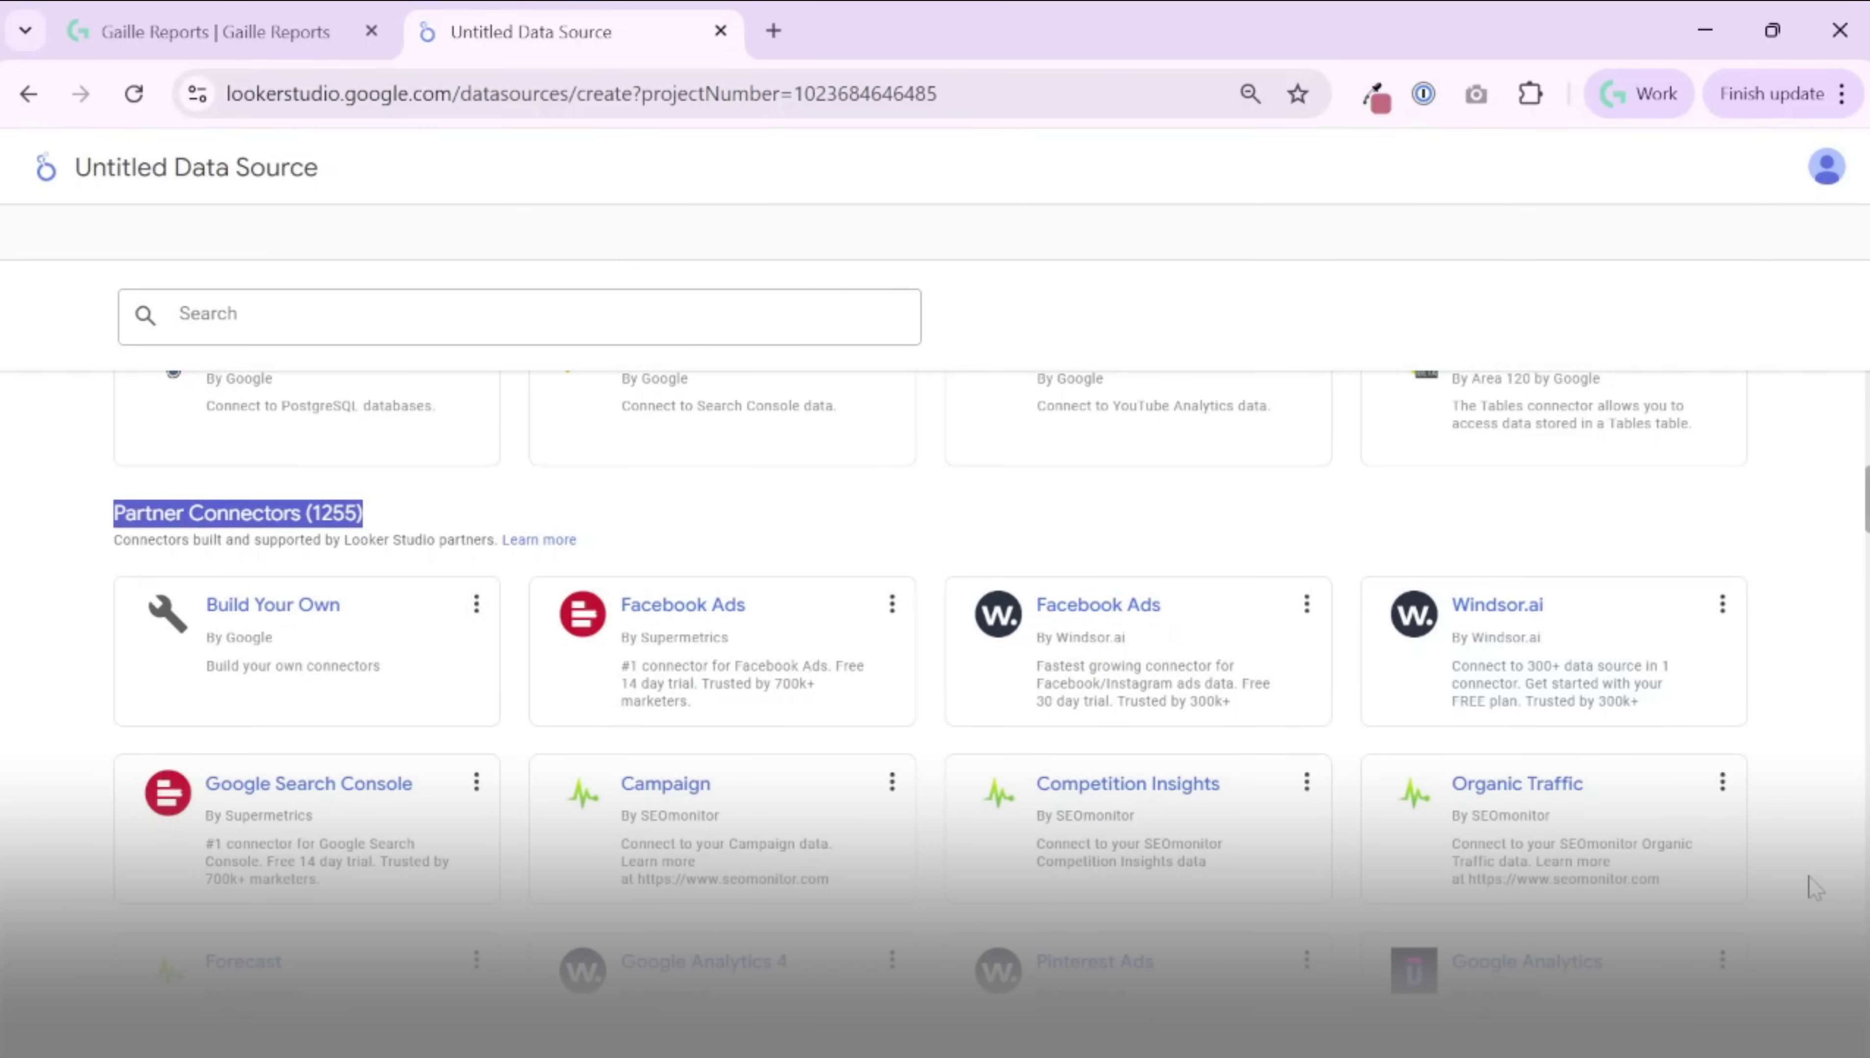
pyautogui.scroll(-5, 1814, 886)
pyautogui.scroll(9, 1814, 886)
pyautogui.scroll(5, 1813, 886)
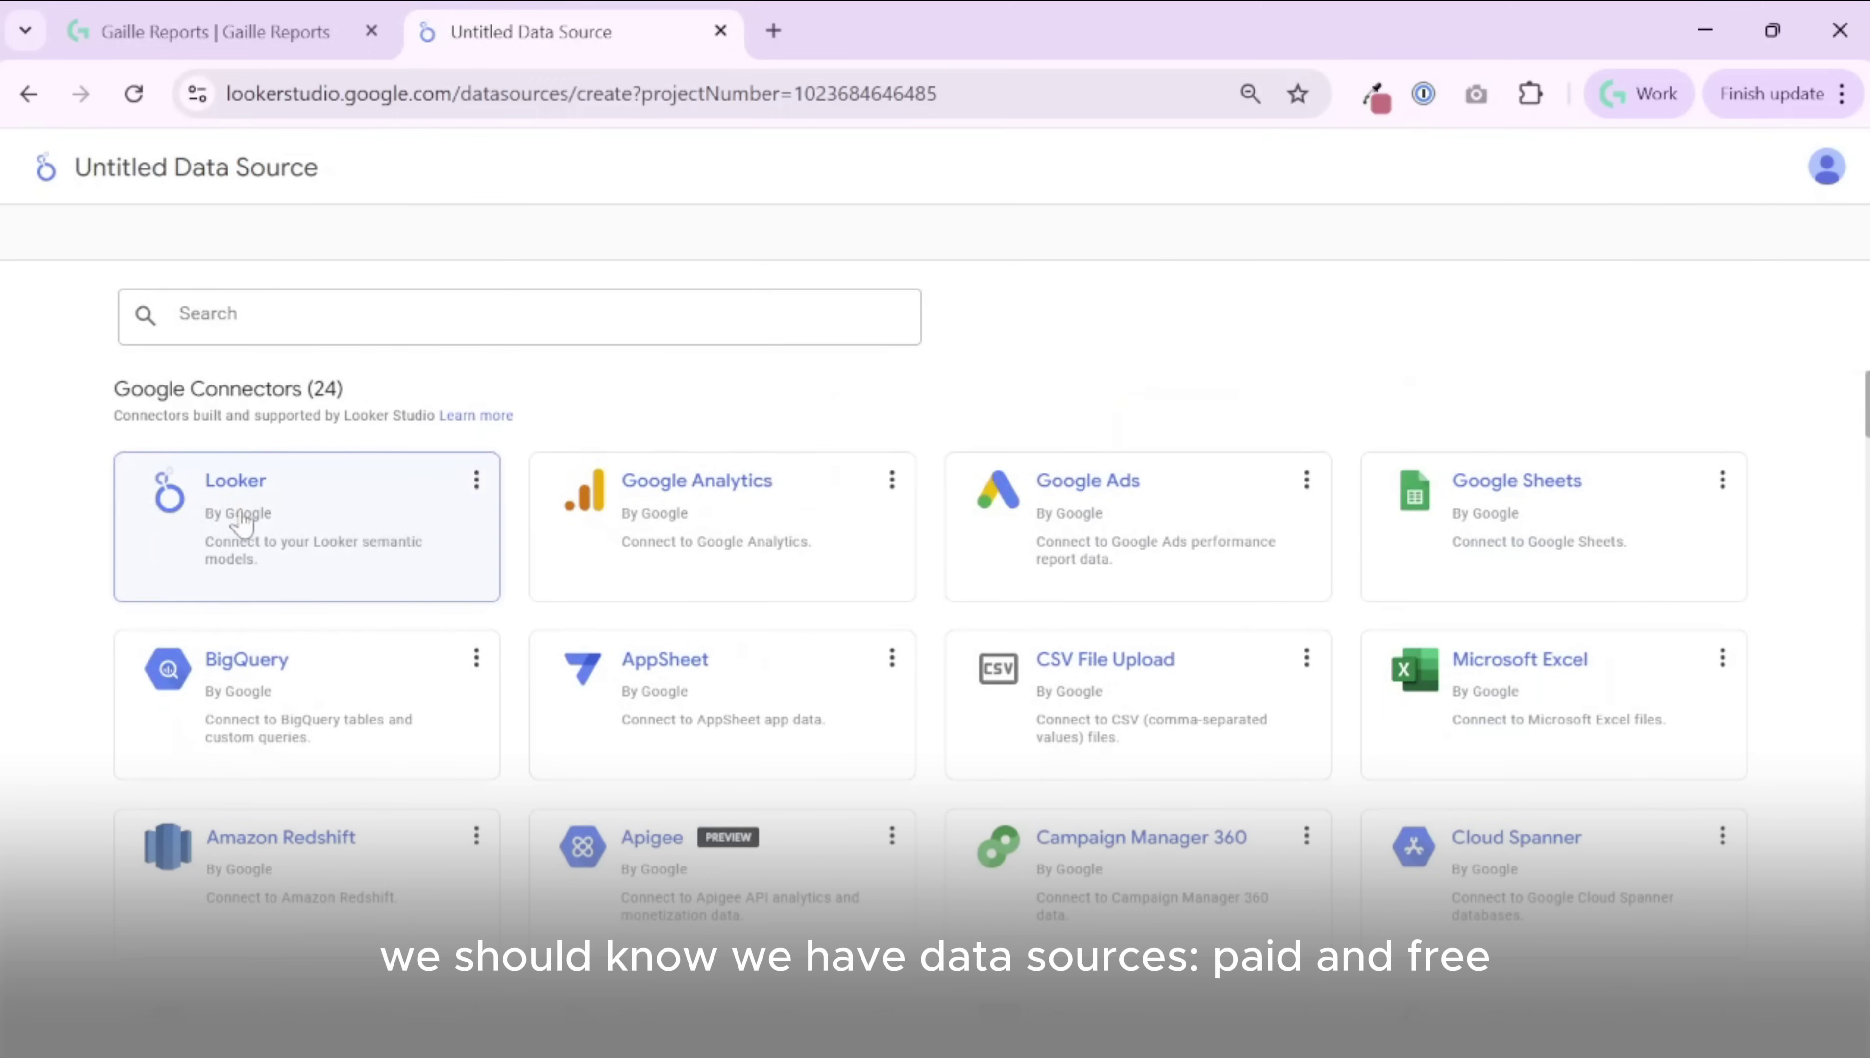
pyautogui.scroll(-8, 178, 489)
pyautogui.scroll(6, 188, 636)
pyautogui.scroll(2, 194, 644)
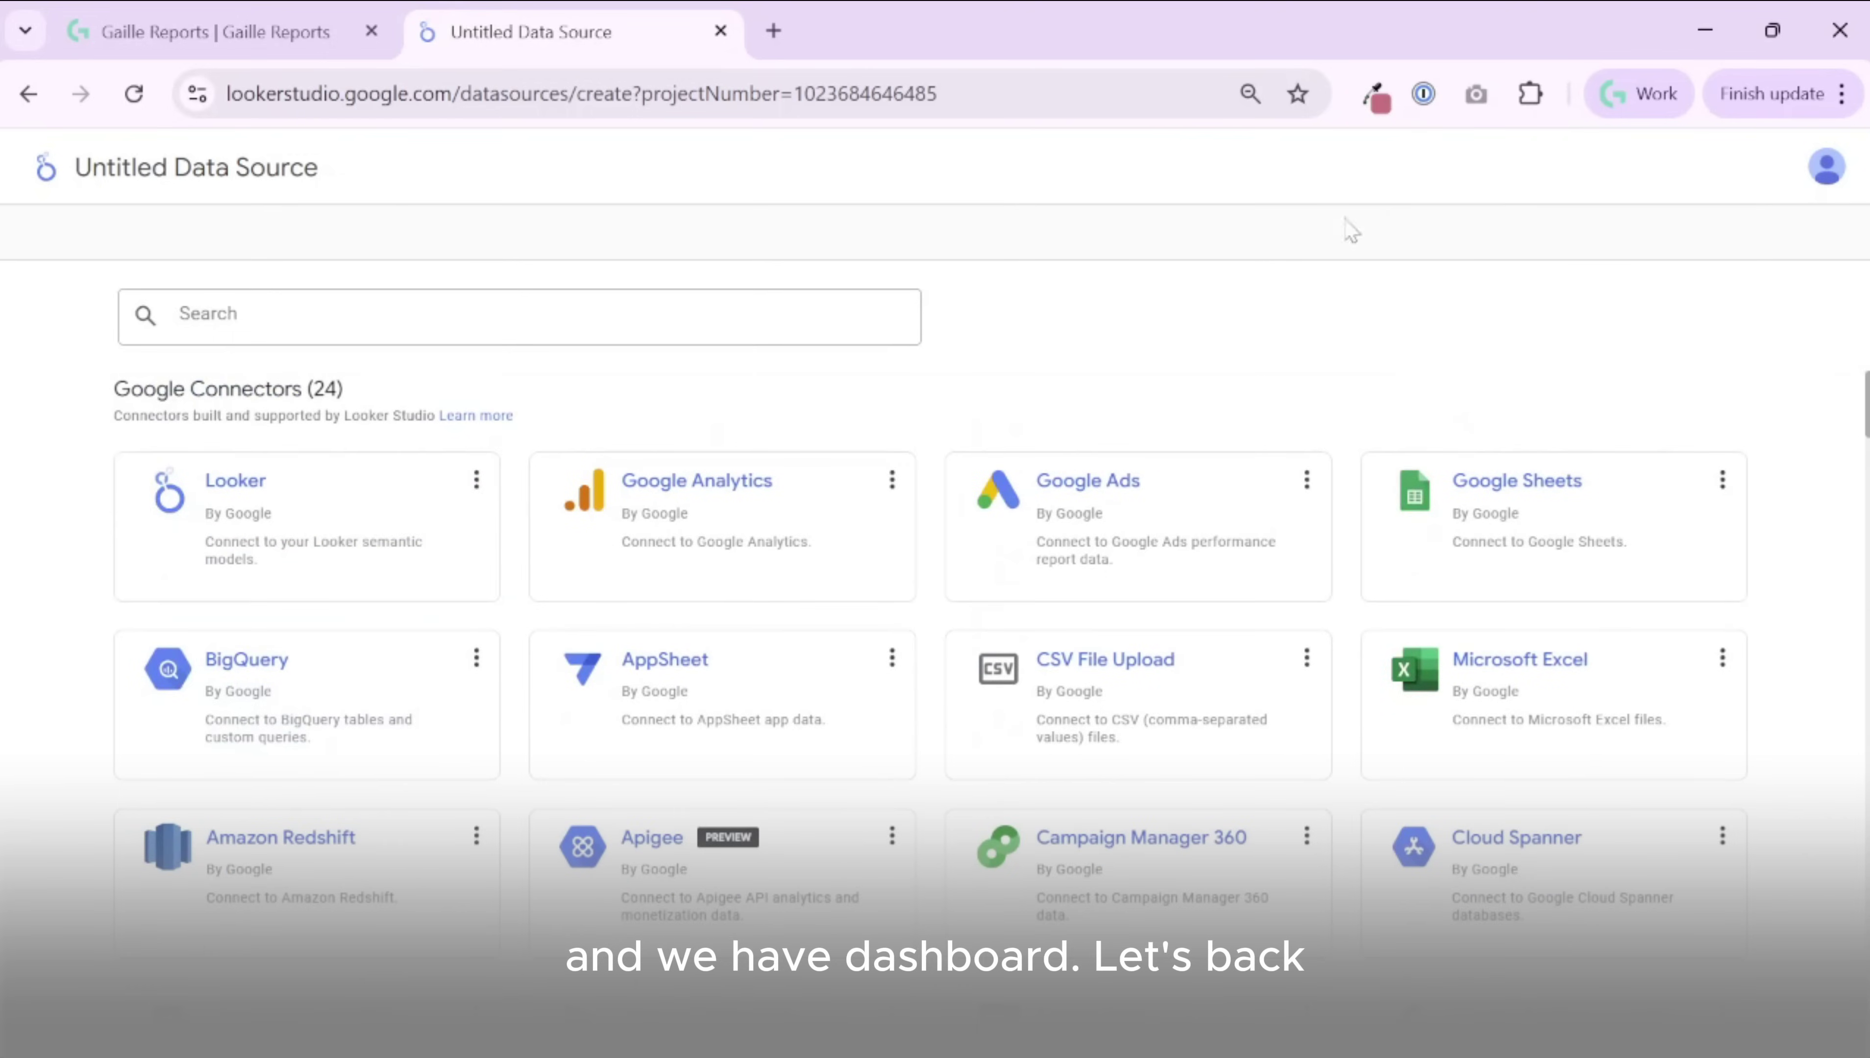
# - Go back to the Data sources list and start a new blank report from Create
pyautogui.click(34, 178)
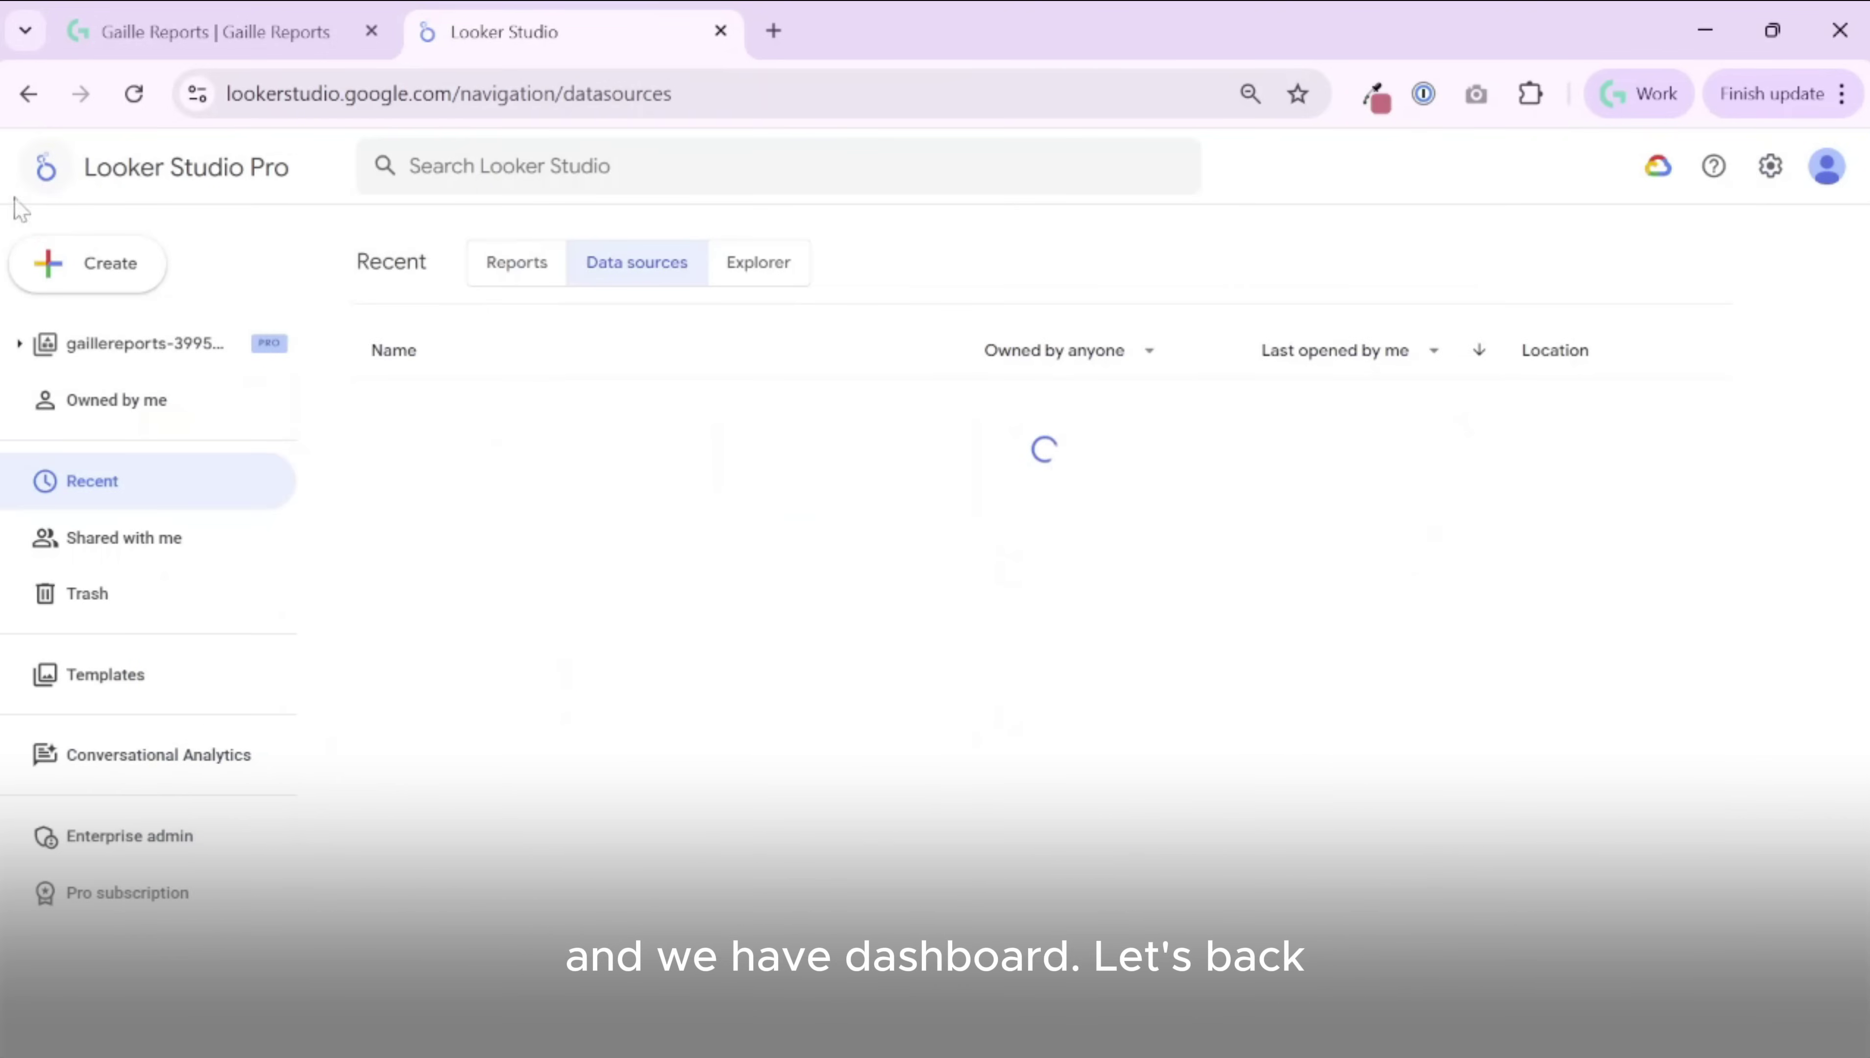
pyautogui.click(125, 264)
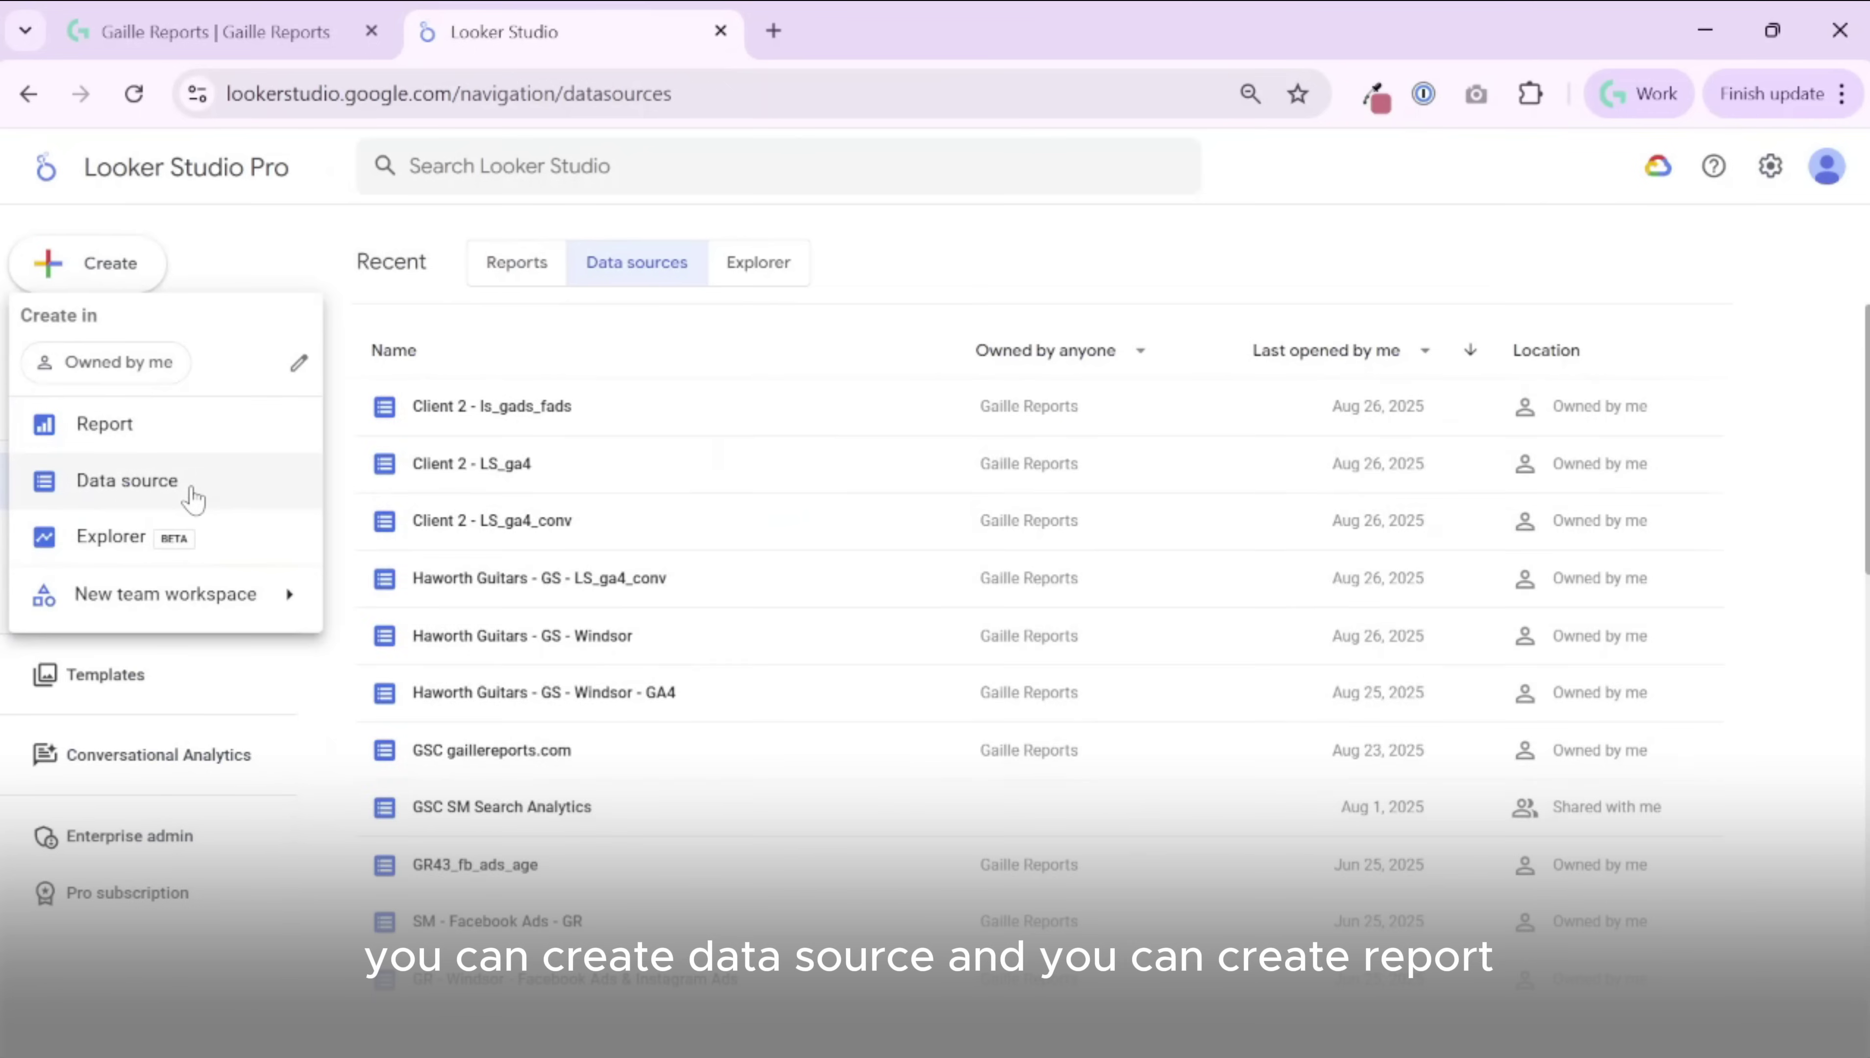
pyautogui.click(1068, 243)
pyautogui.click(92, 259)
pyautogui.click(152, 433)
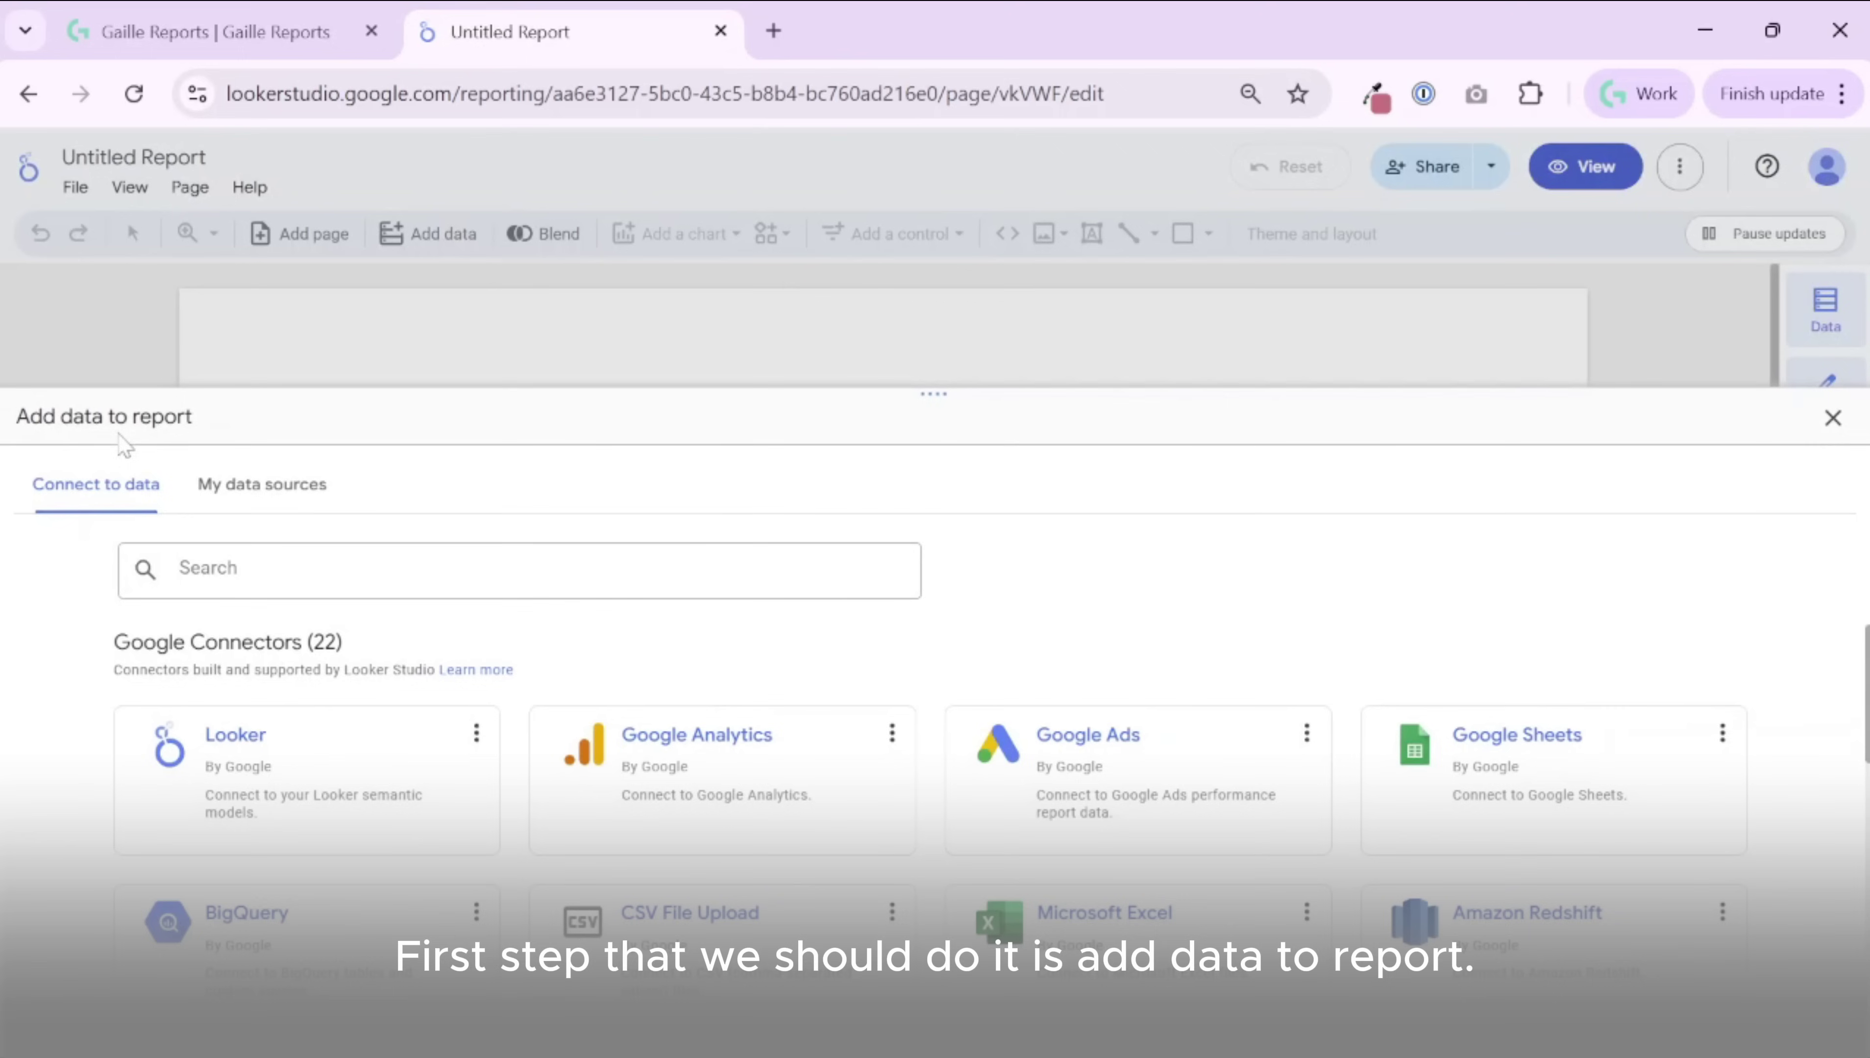
# - After checking My data sources, connect Google Analytics with the gaillereports.com - GA4 property
pyautogui.moveTo(16, 416); pyautogui.dragTo(271, 443)
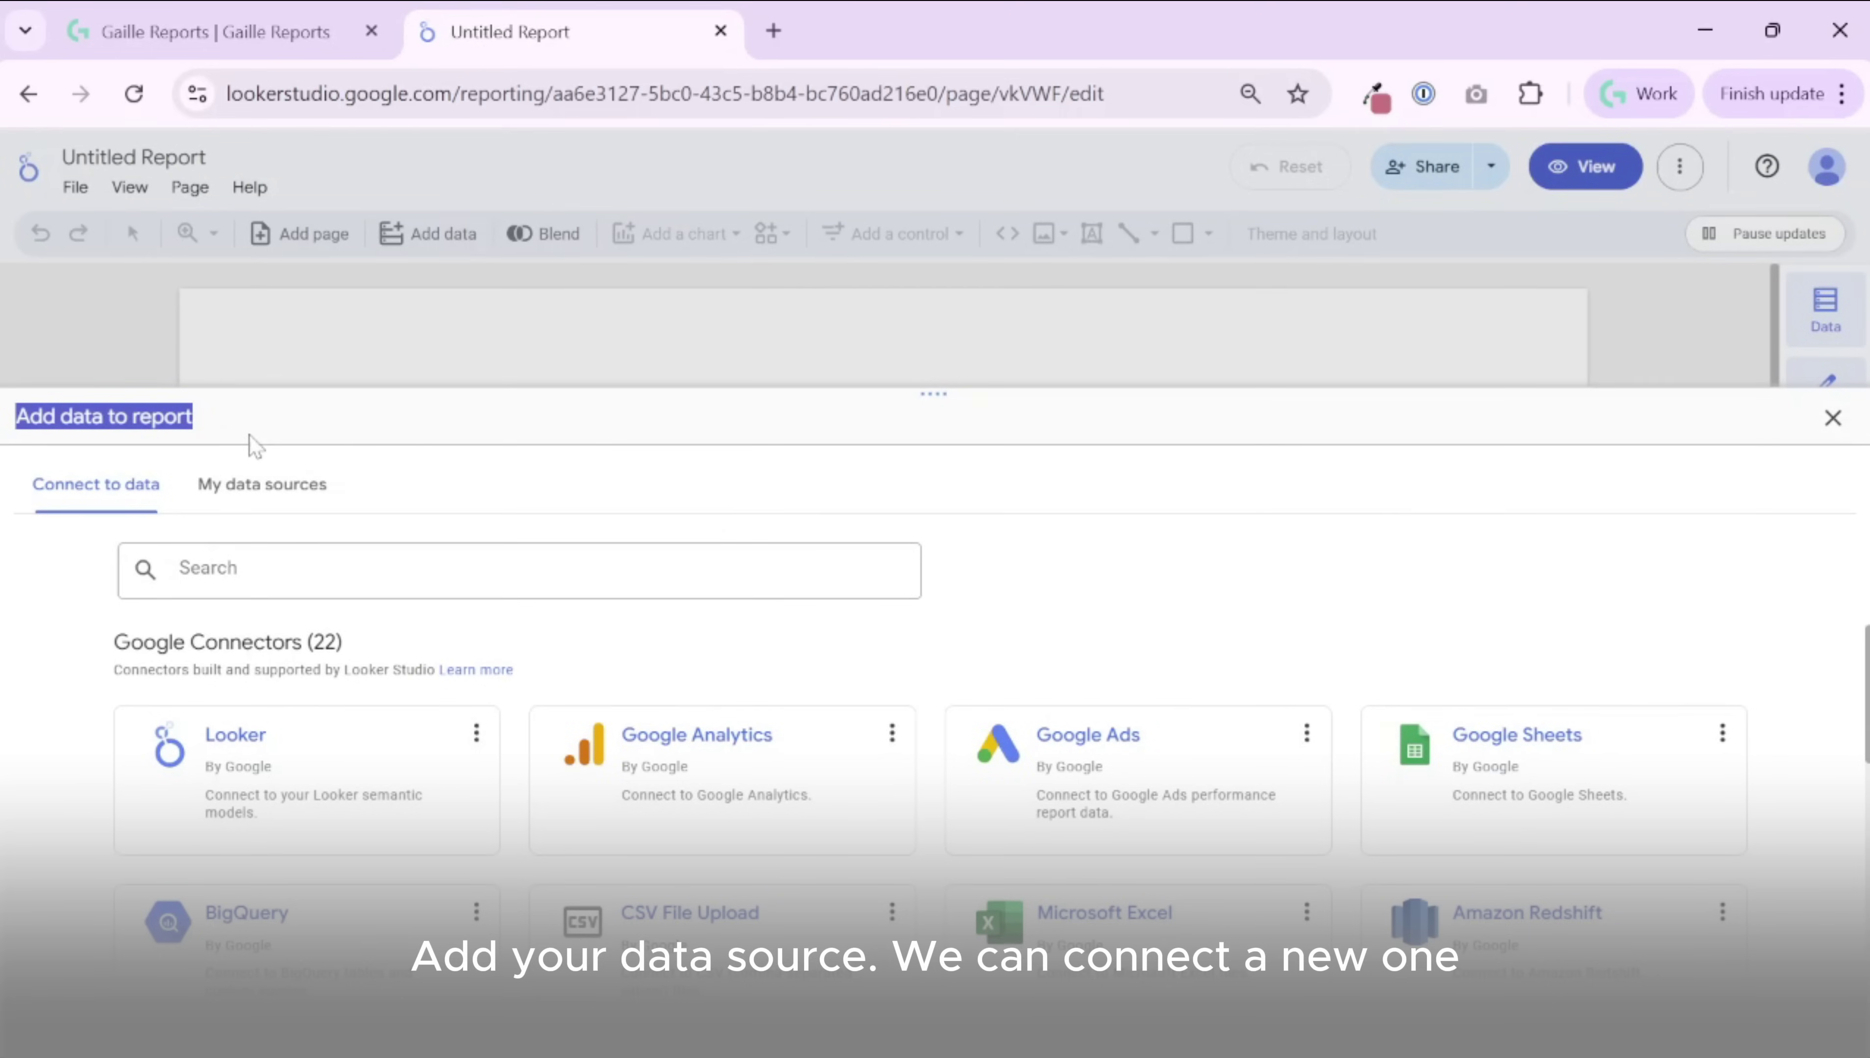
pyautogui.click(288, 510)
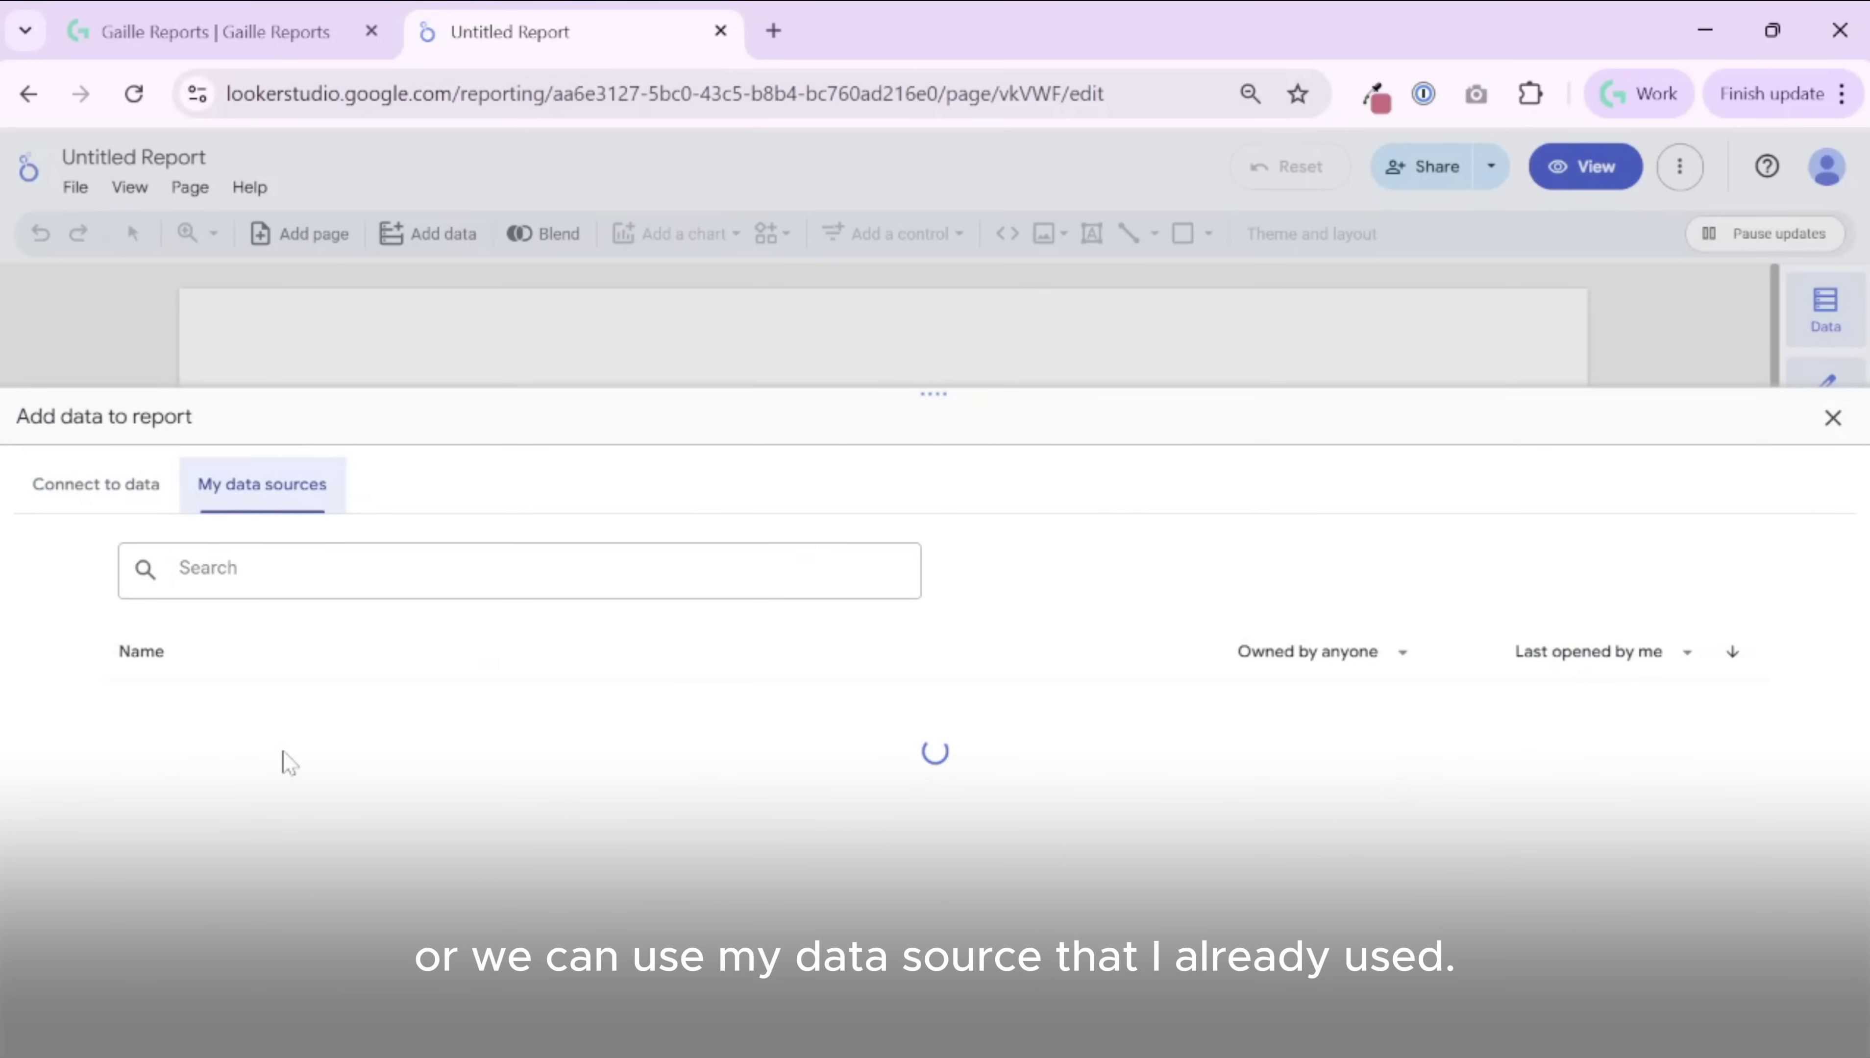
pyautogui.scroll(-10, 417, 828)
pyautogui.scroll(15, 414, 827)
pyautogui.click(100, 495)
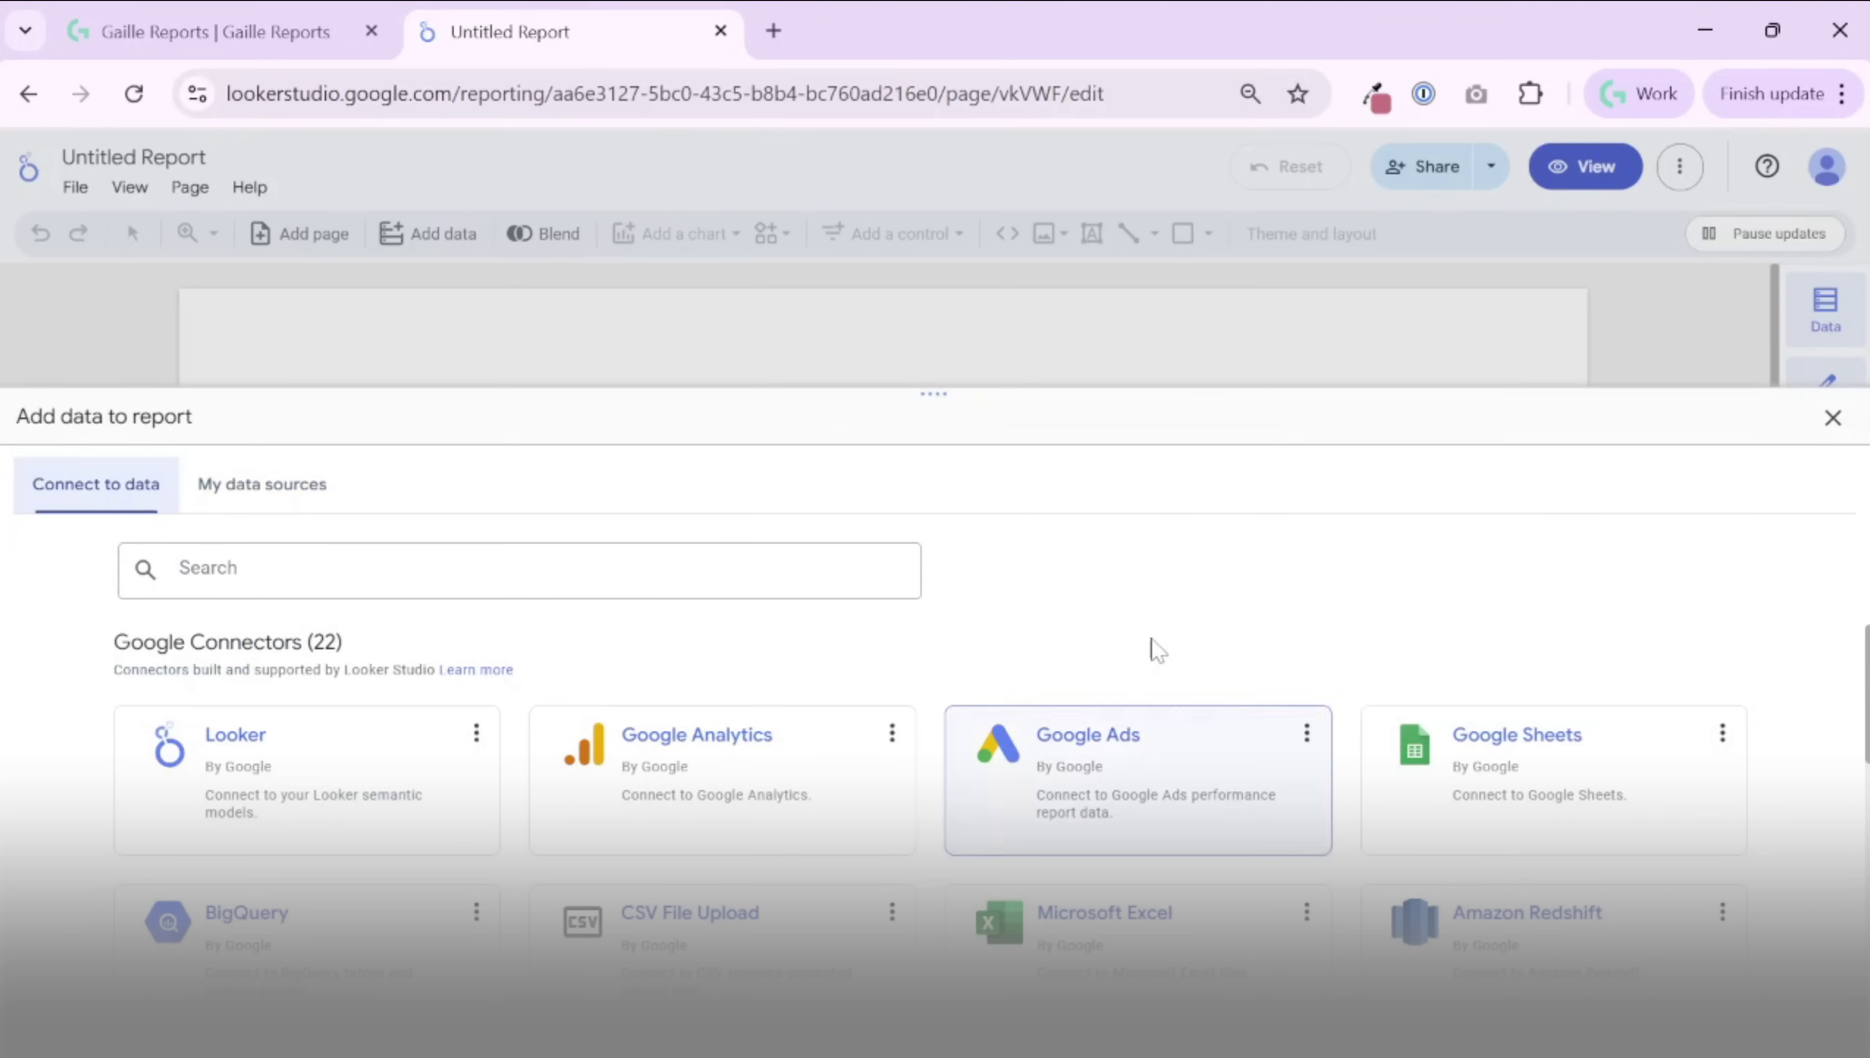
pyautogui.click(763, 774)
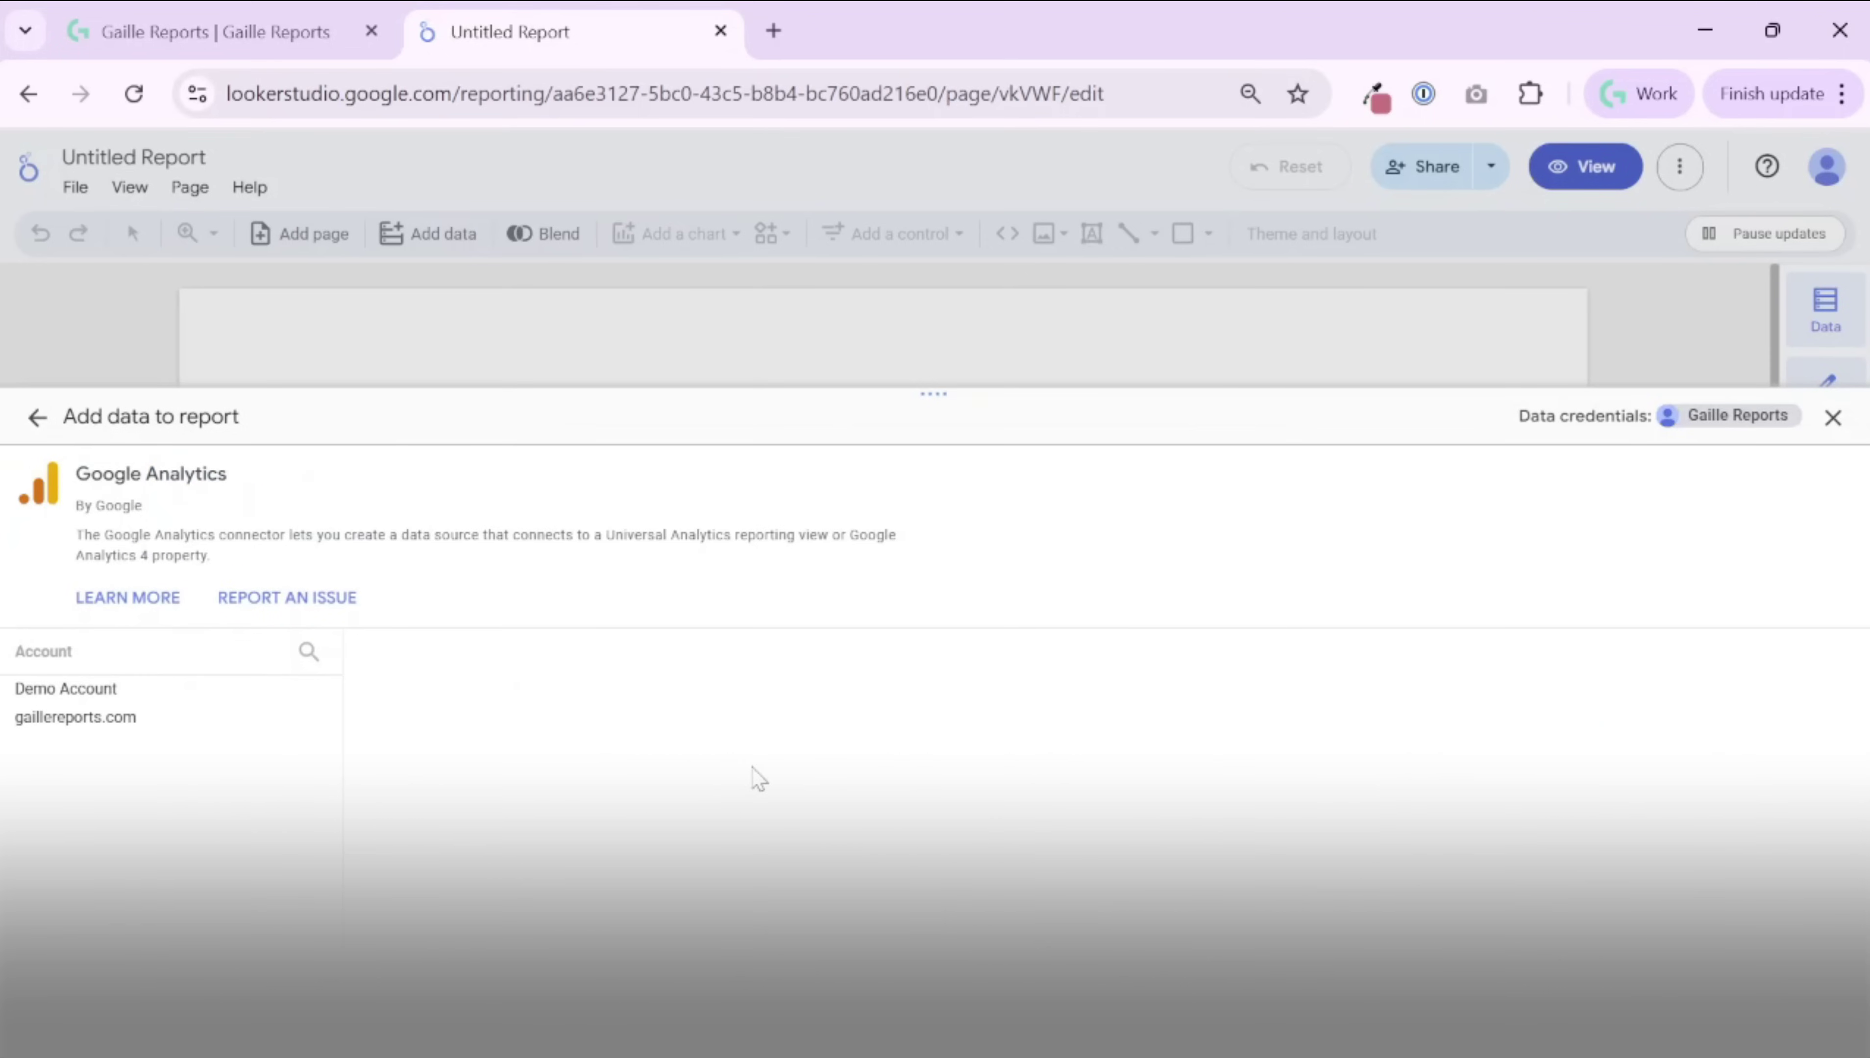
pyautogui.click(113, 716)
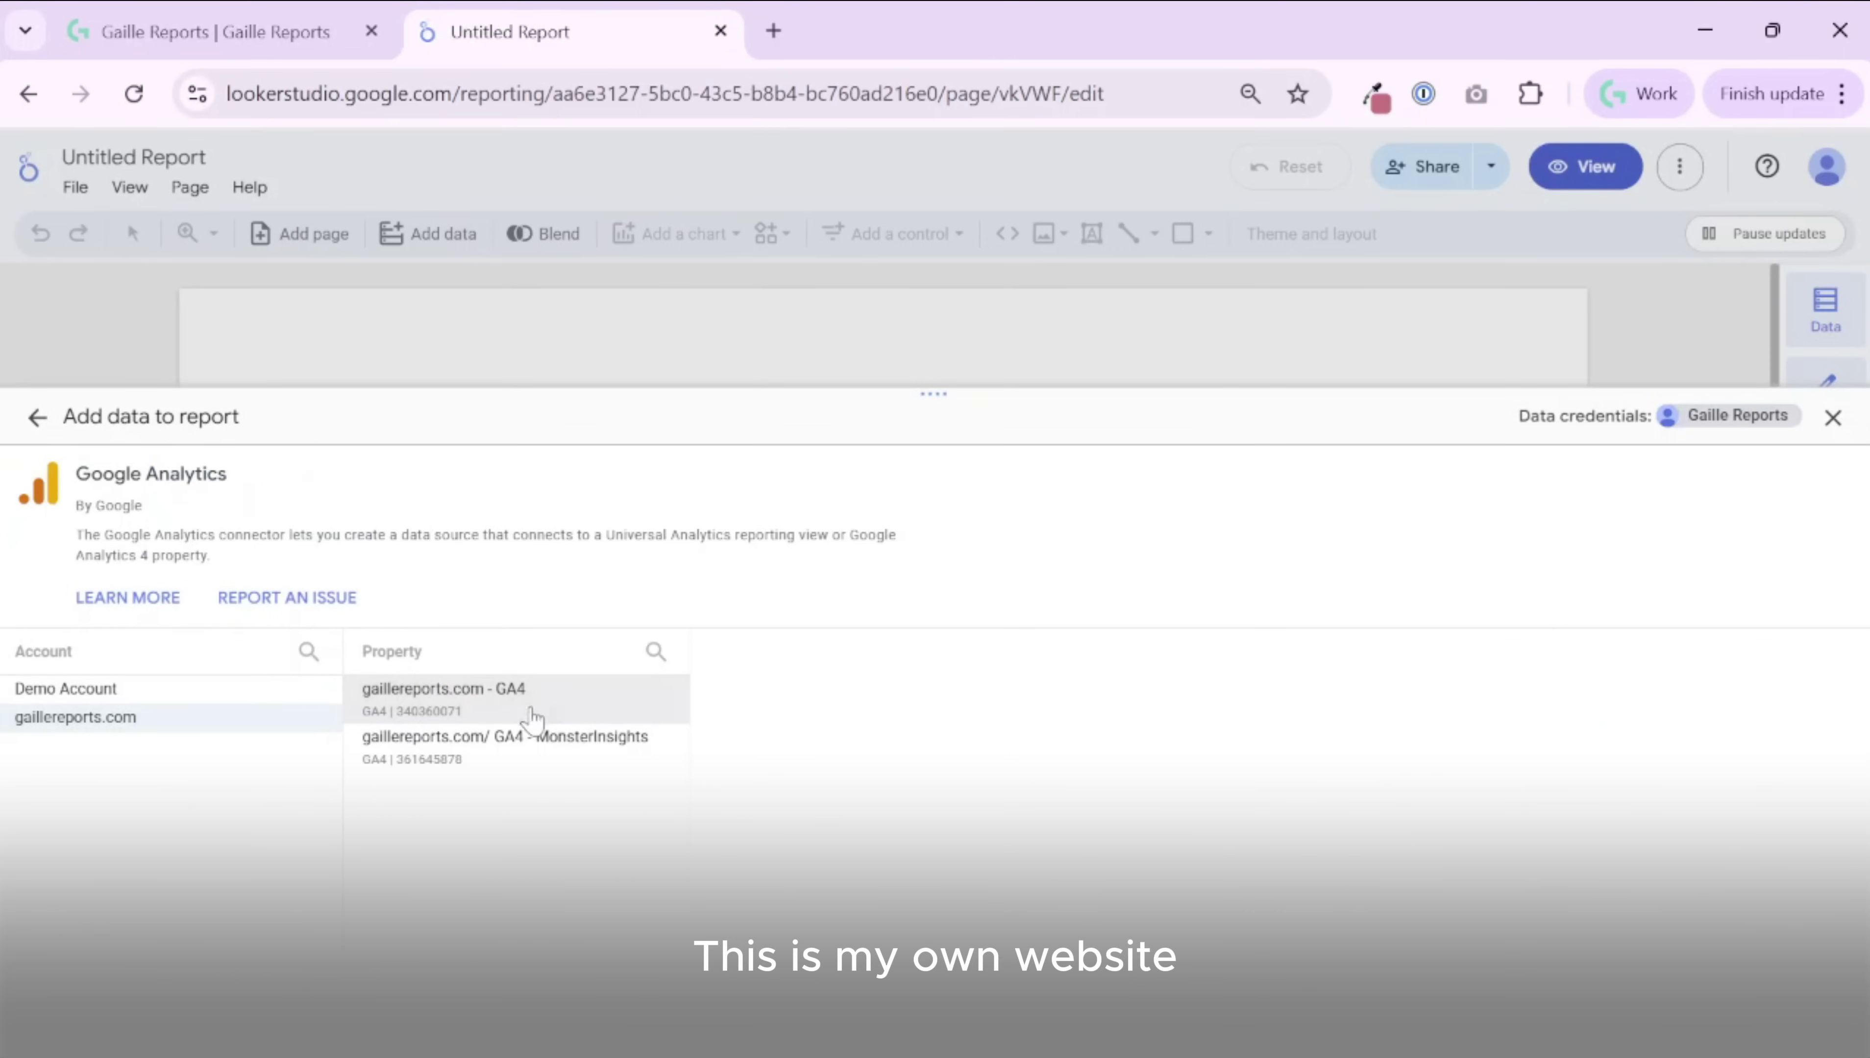
pyautogui.click(572, 710)
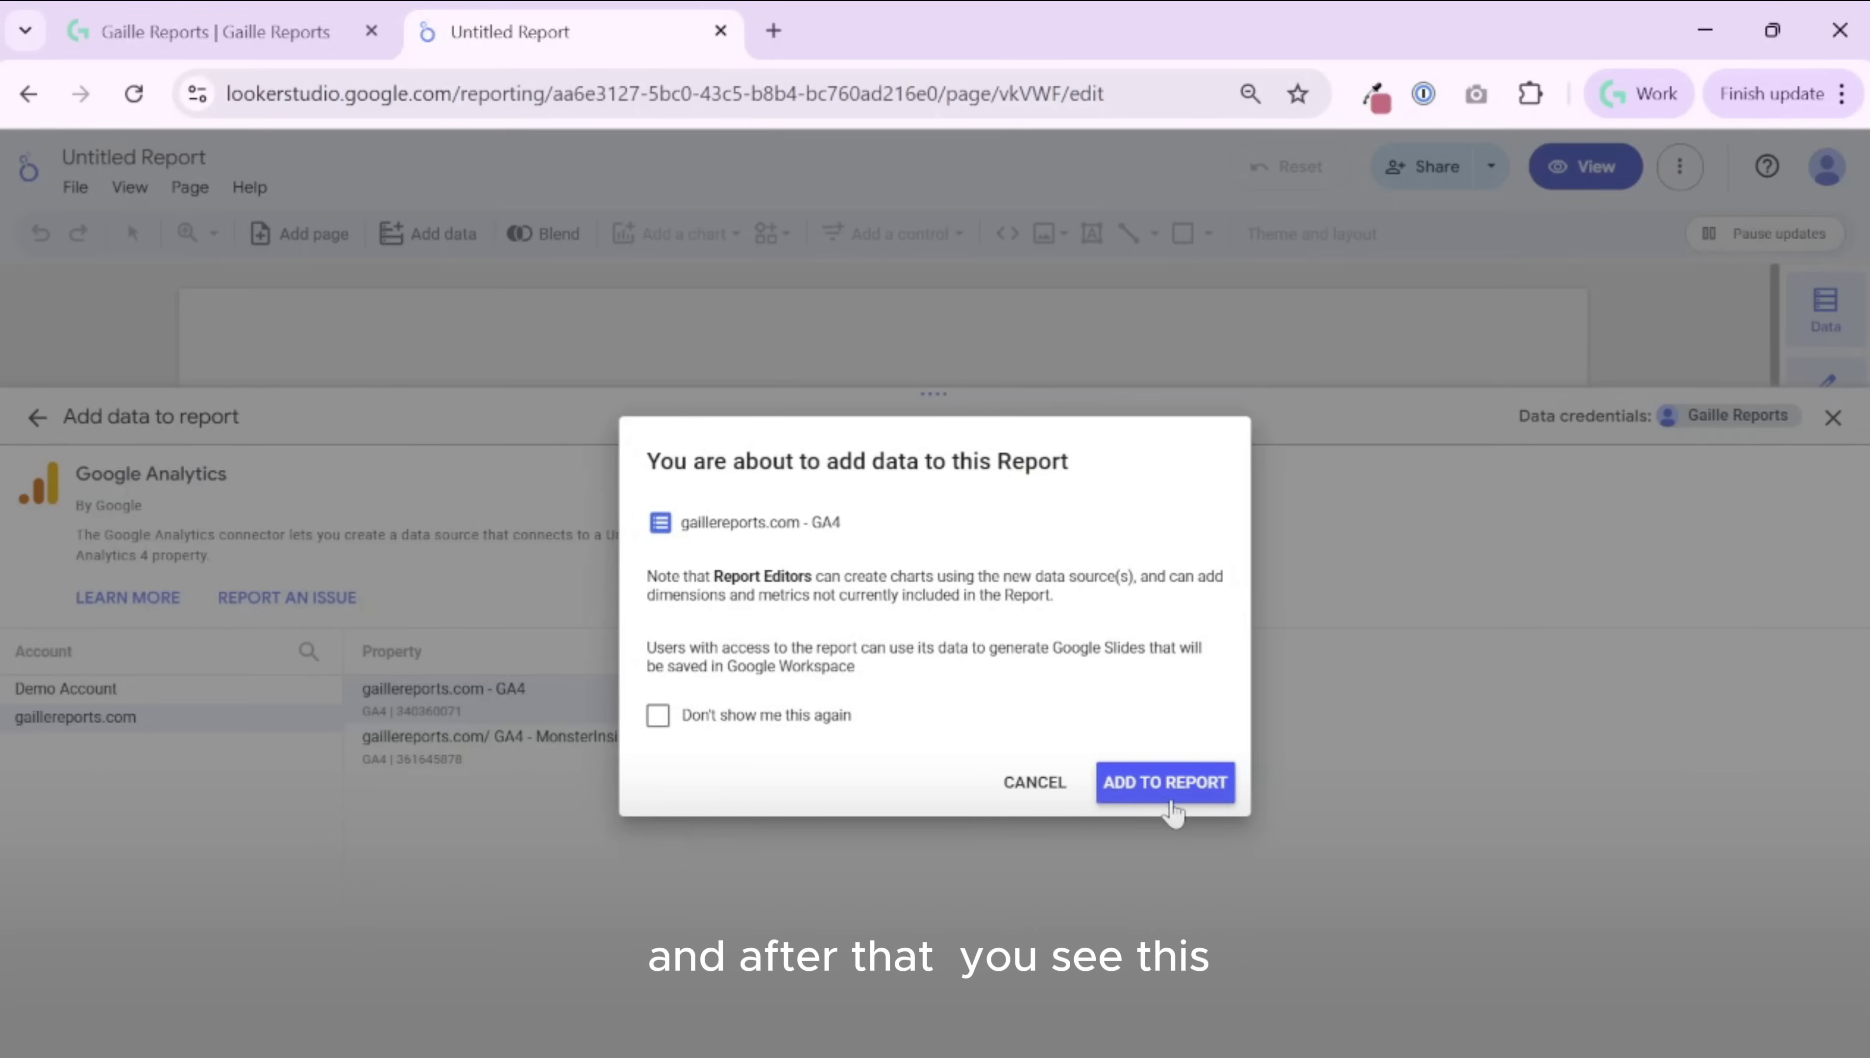
# - Add the gaillereports.com - GA4 data to the report and keep the Freeform layout
pyautogui.click(1171, 802)
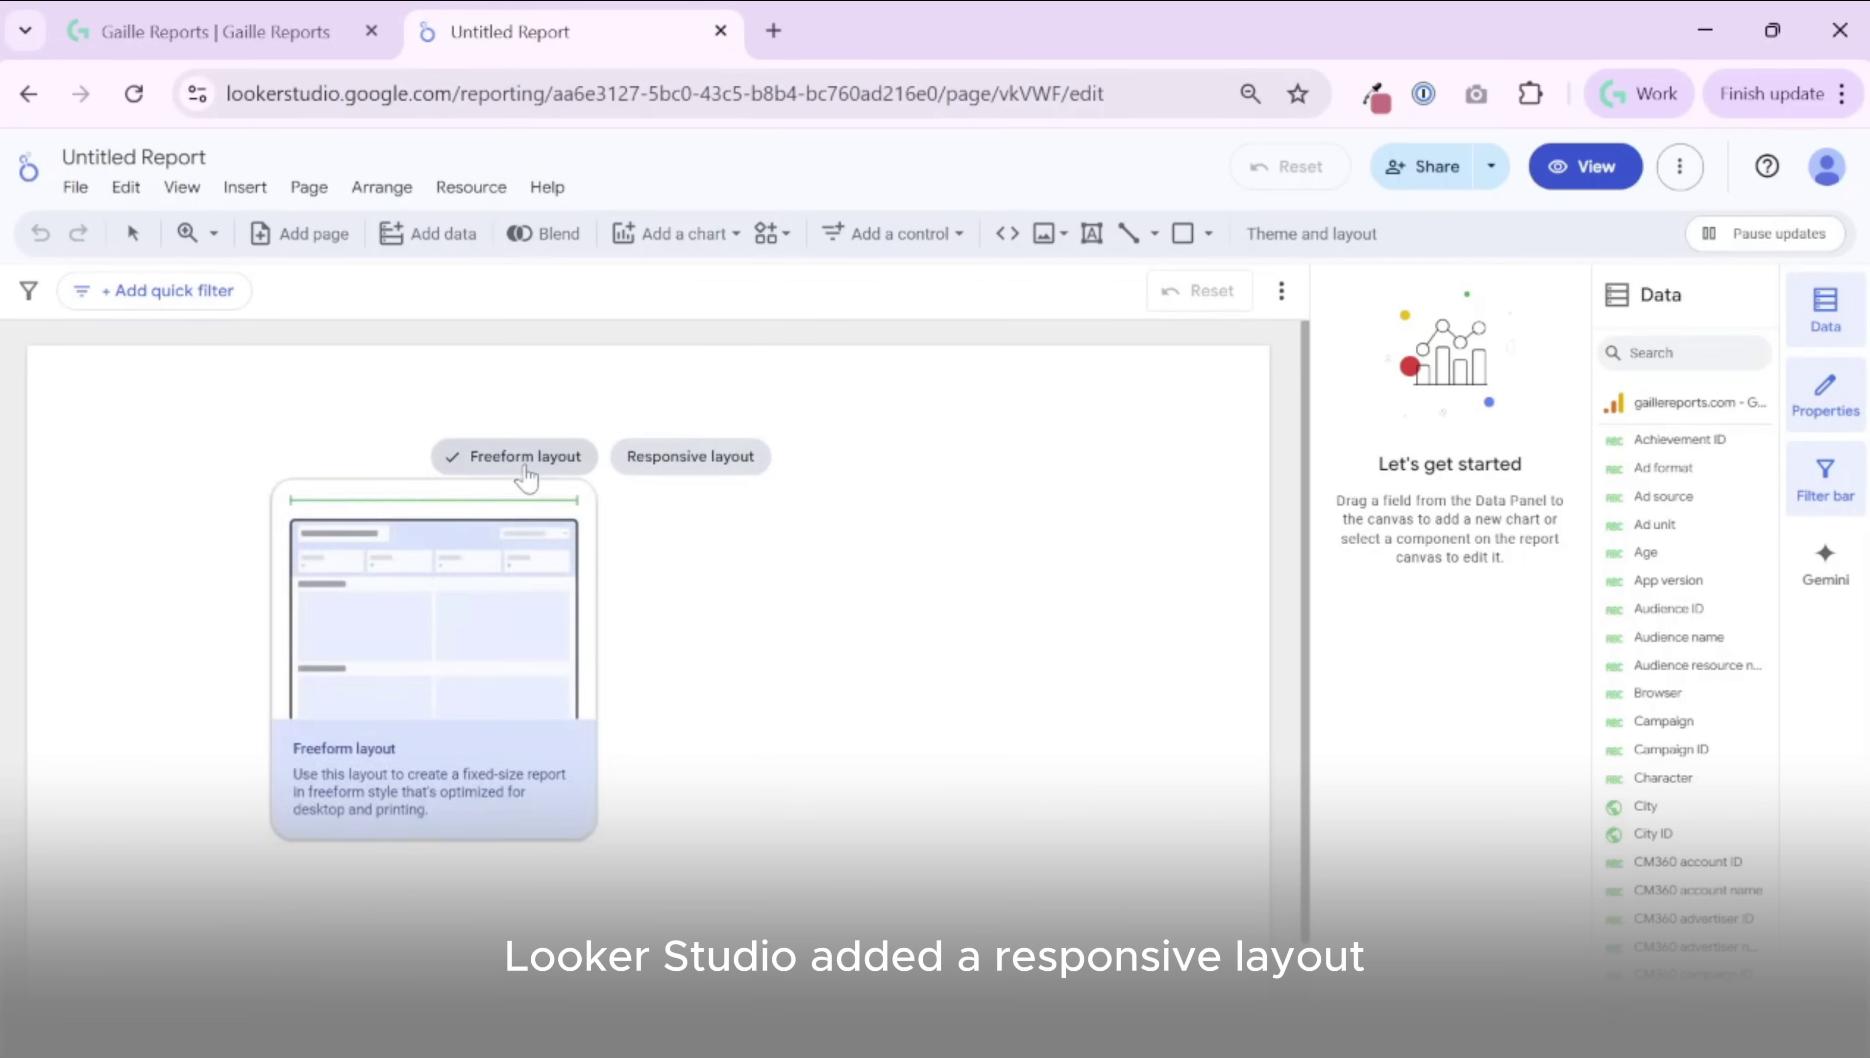
pyautogui.moveTo(665, 476)
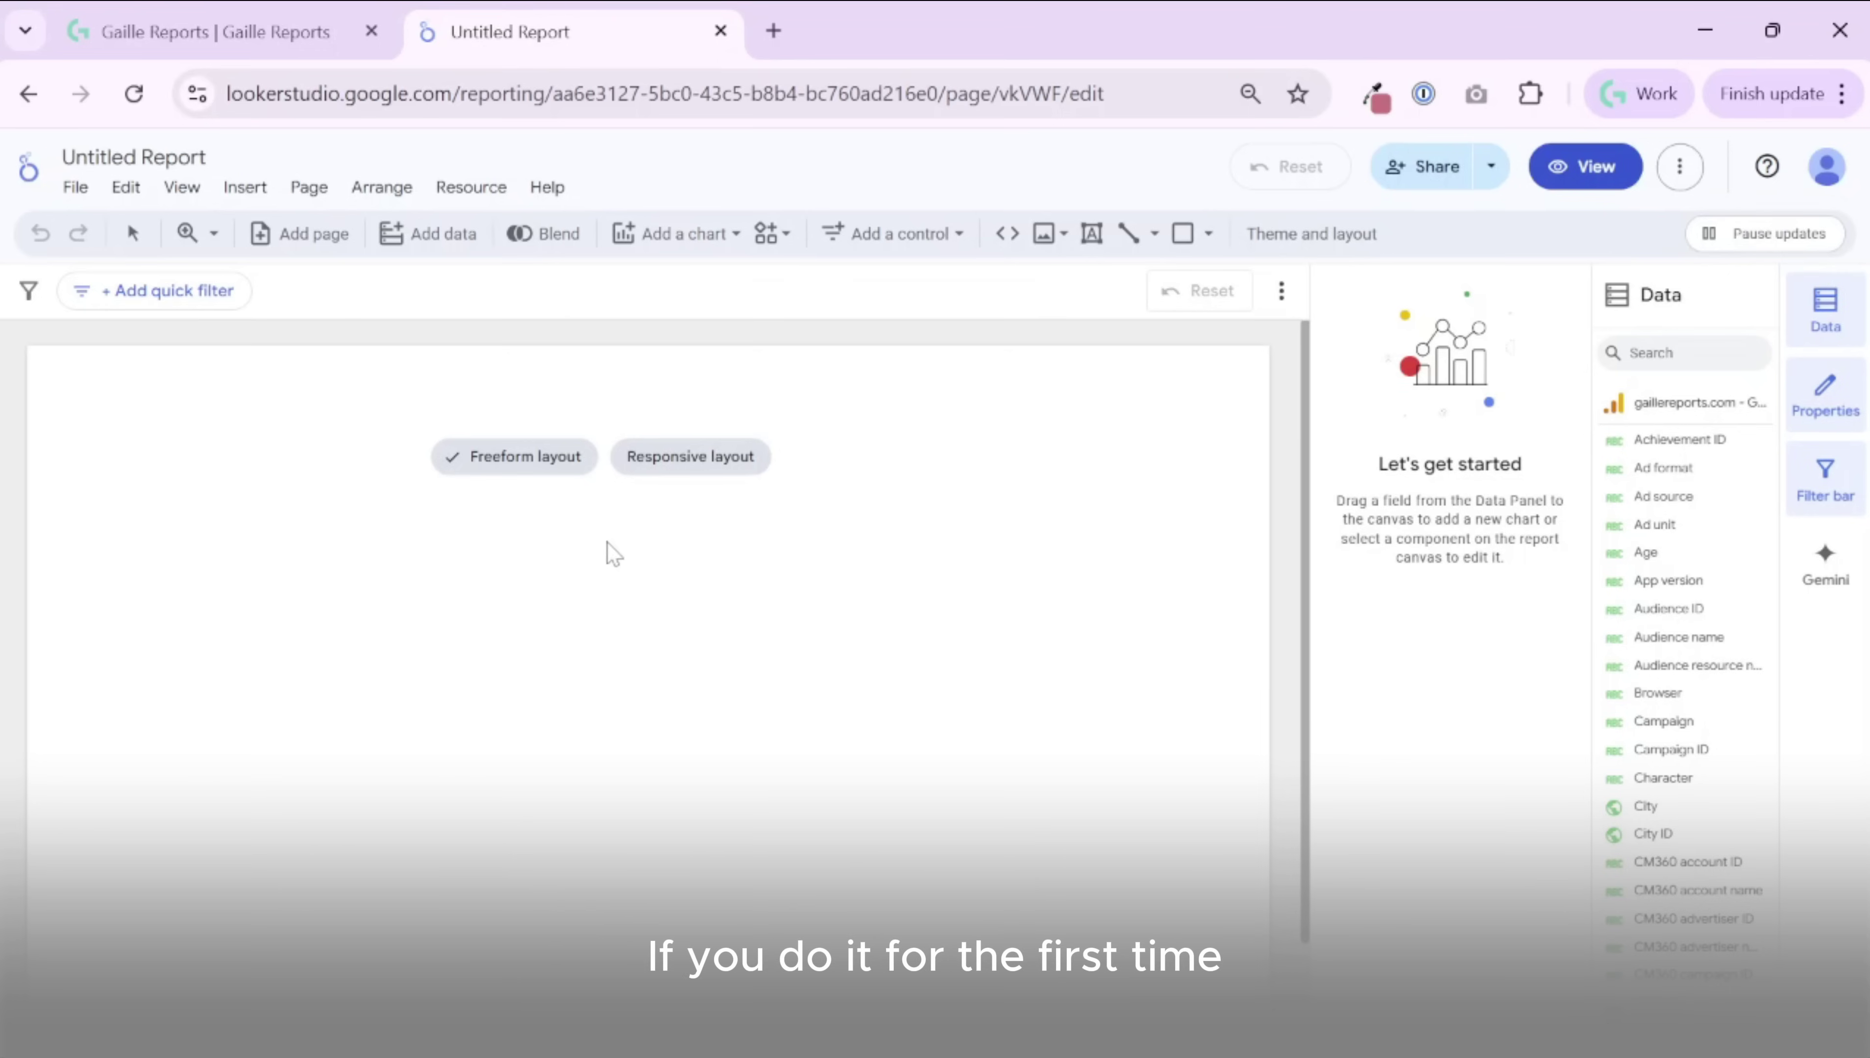
pyautogui.moveTo(548, 478)
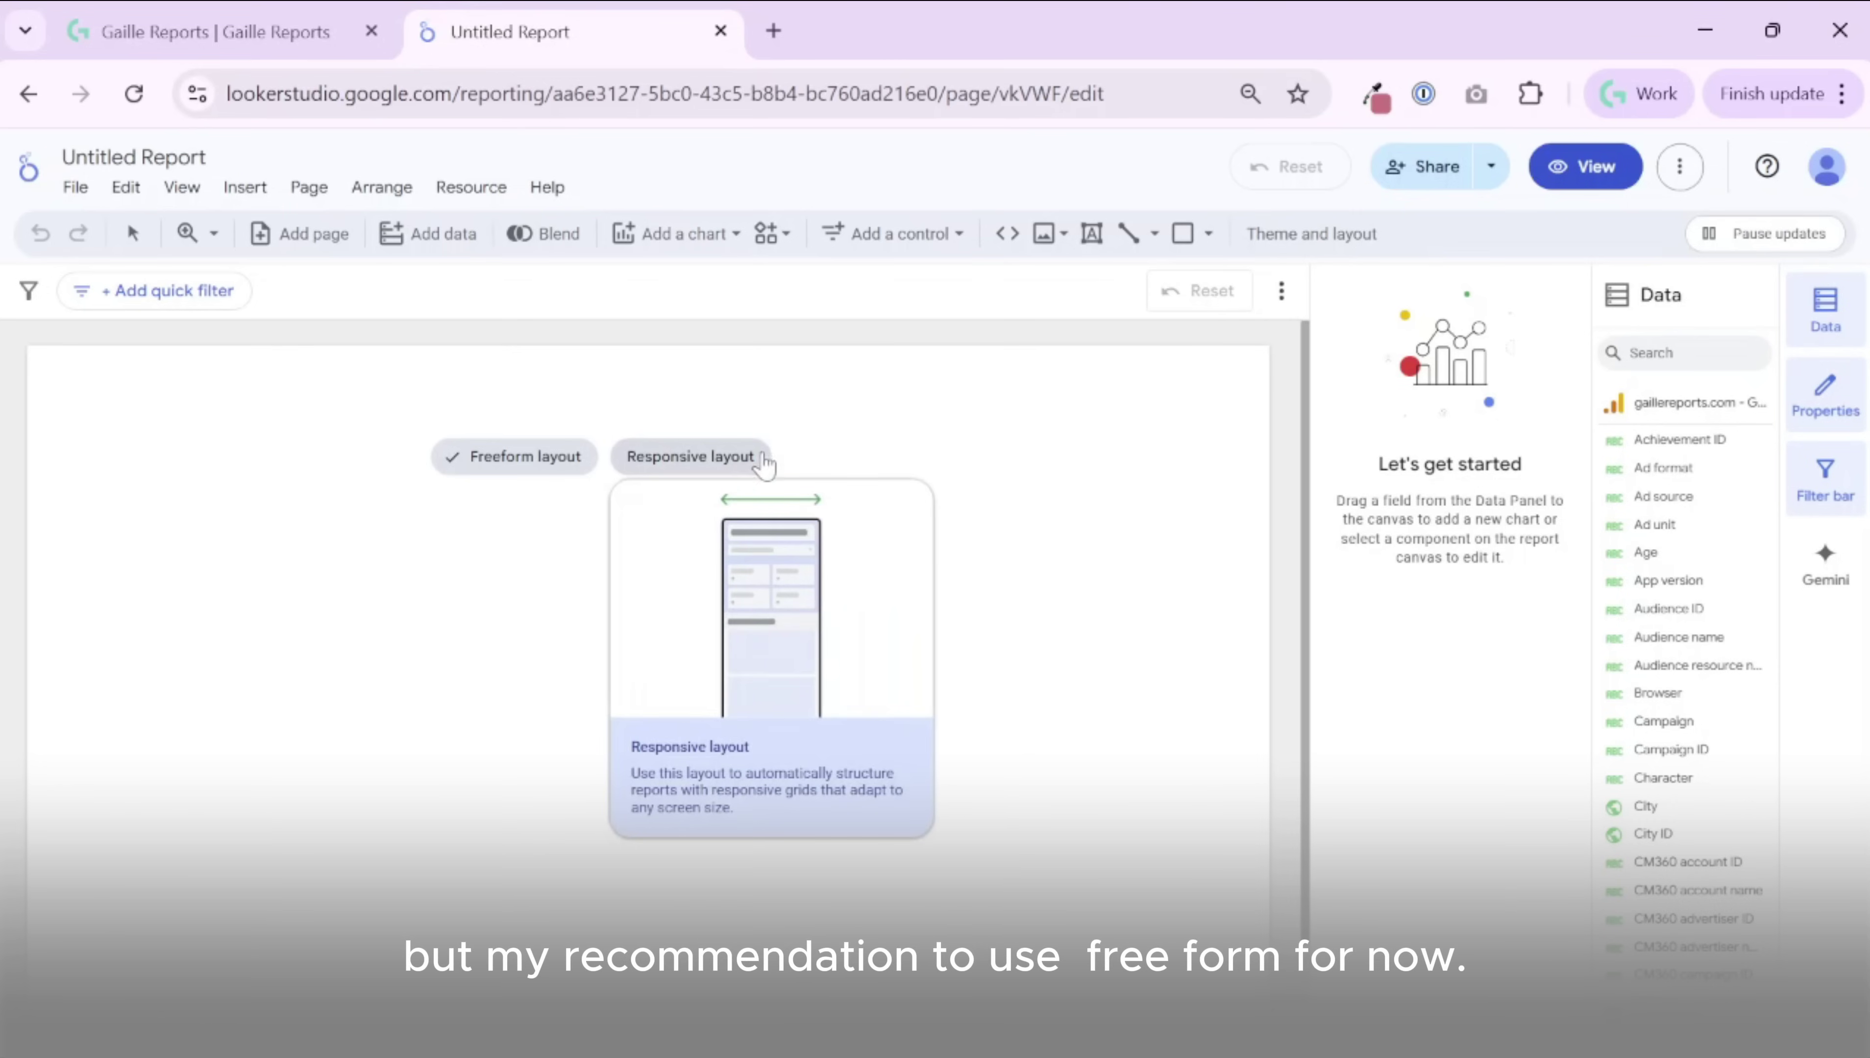
pyautogui.click(1293, 235)
pyautogui.click(441, 472)
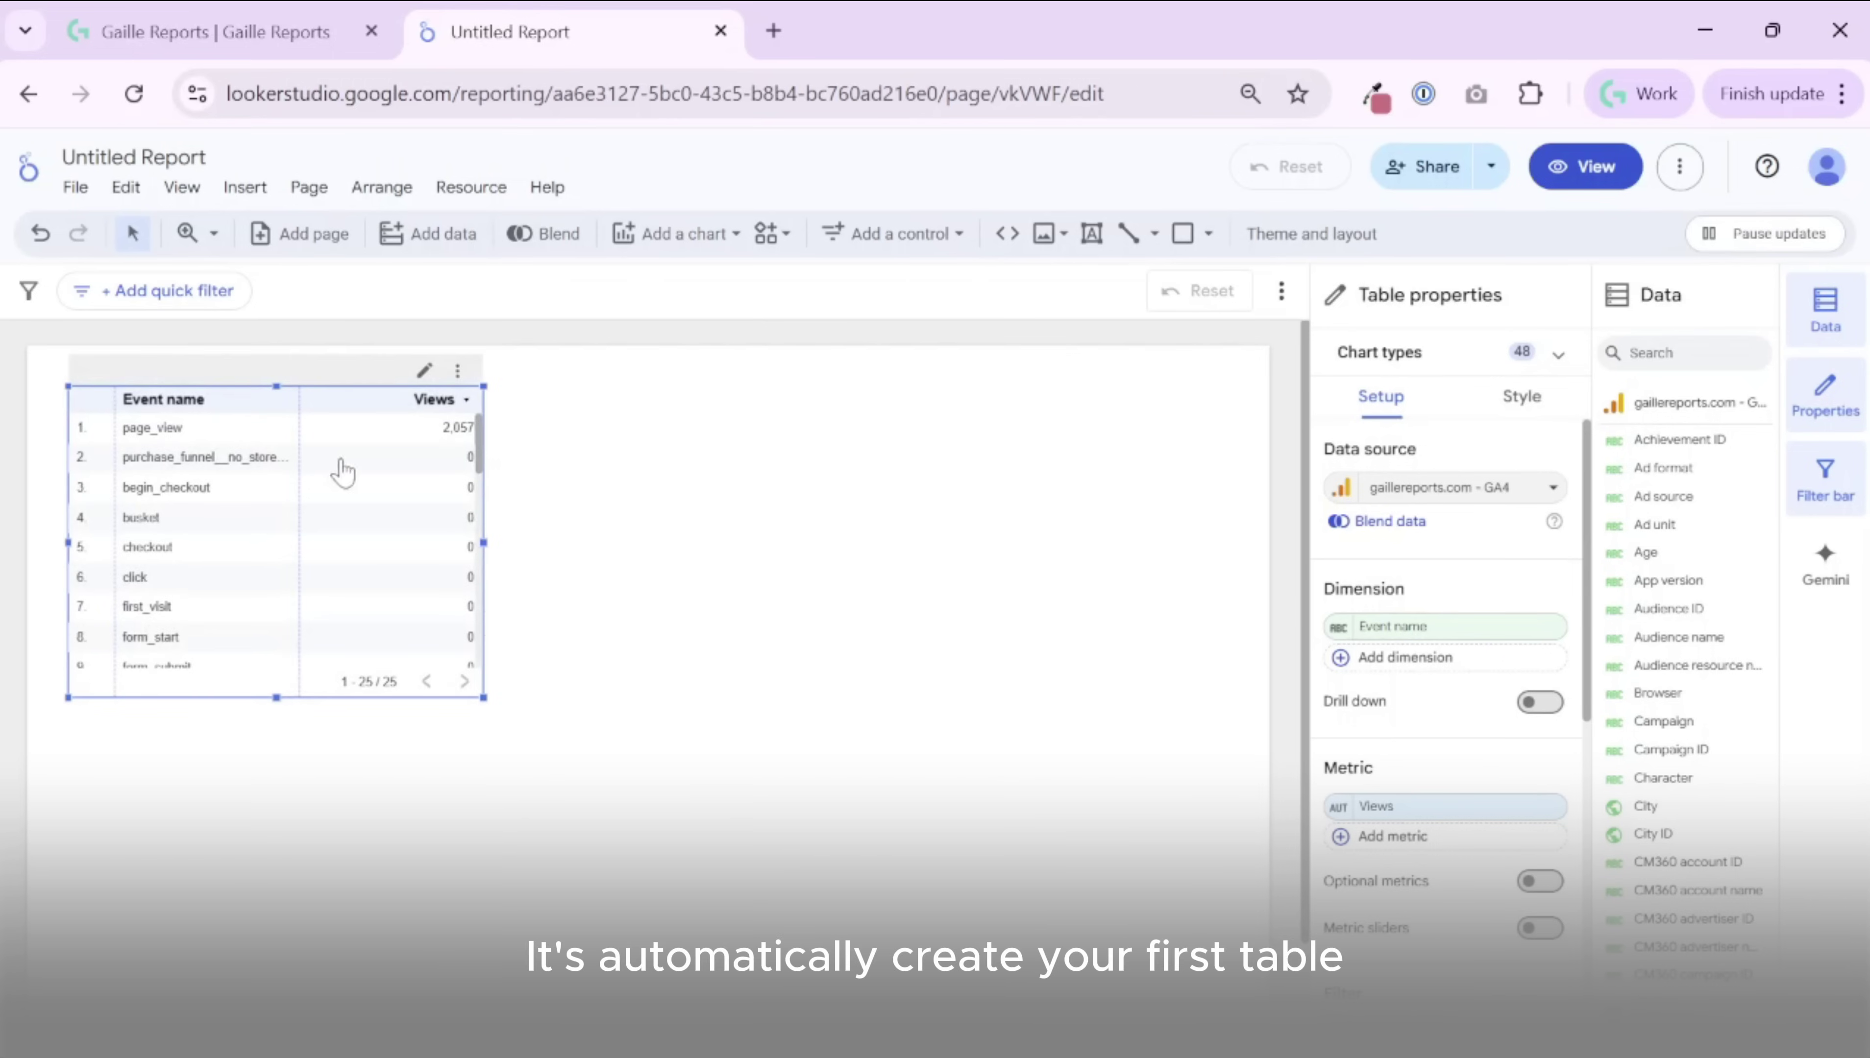
# - Center the Event name / Views table and verify gaillereports.com - GA4 under Manage added data sources
pyautogui.moveTo(342, 467); pyautogui.dragTo(721, 624)
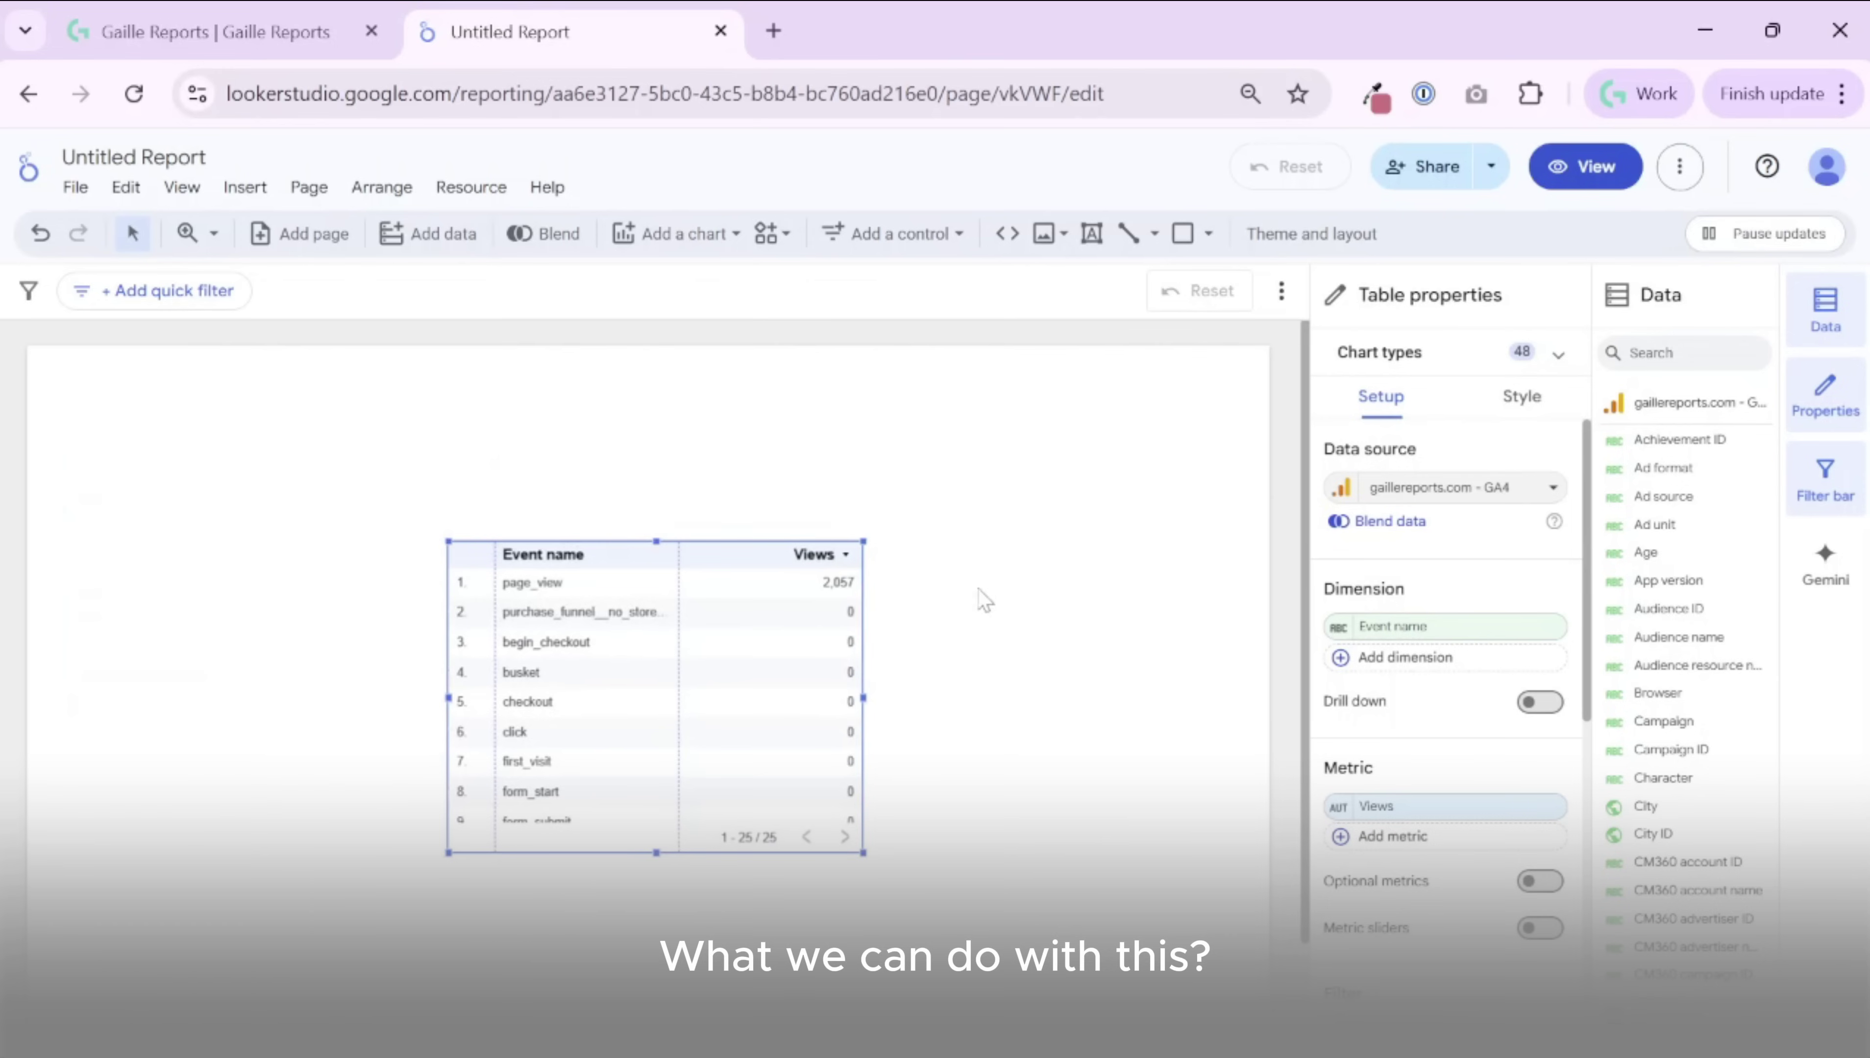
pyautogui.moveTo(685, 592); pyautogui.dragTo(635, 562)
pyautogui.click(472, 187)
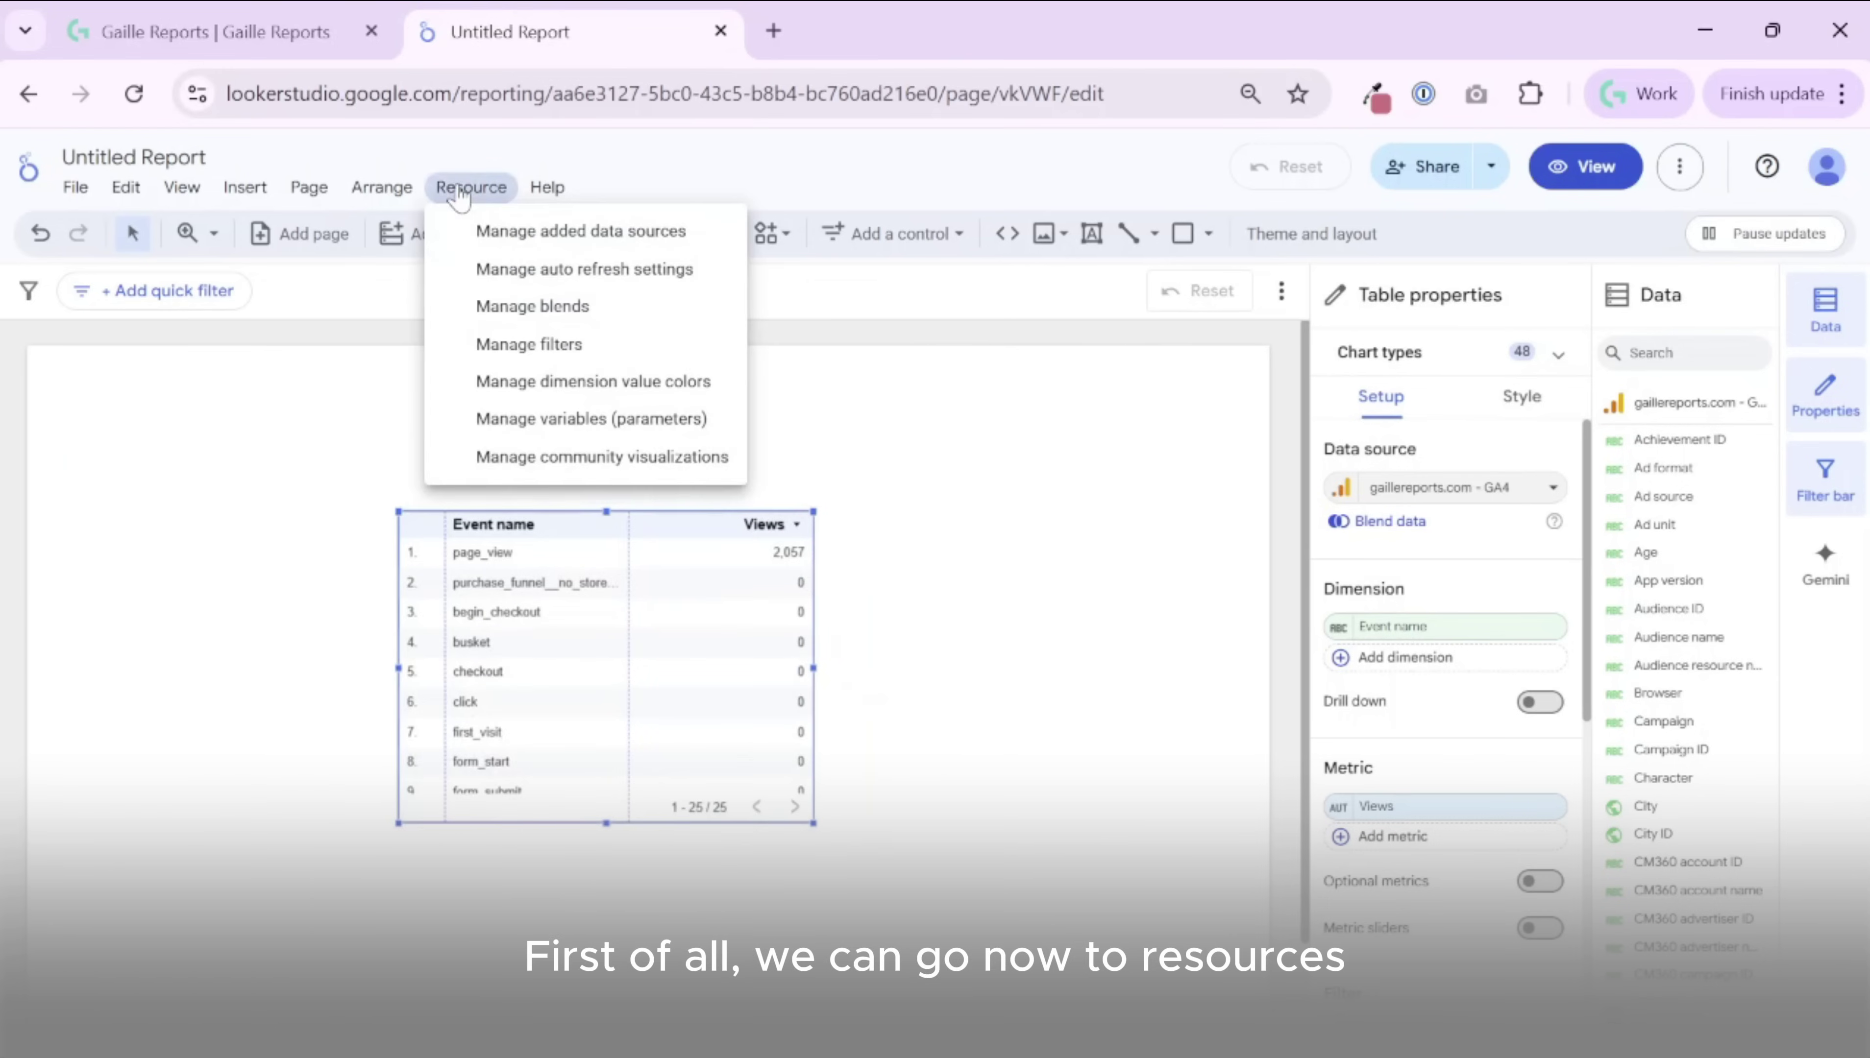
pyautogui.click(480, 232)
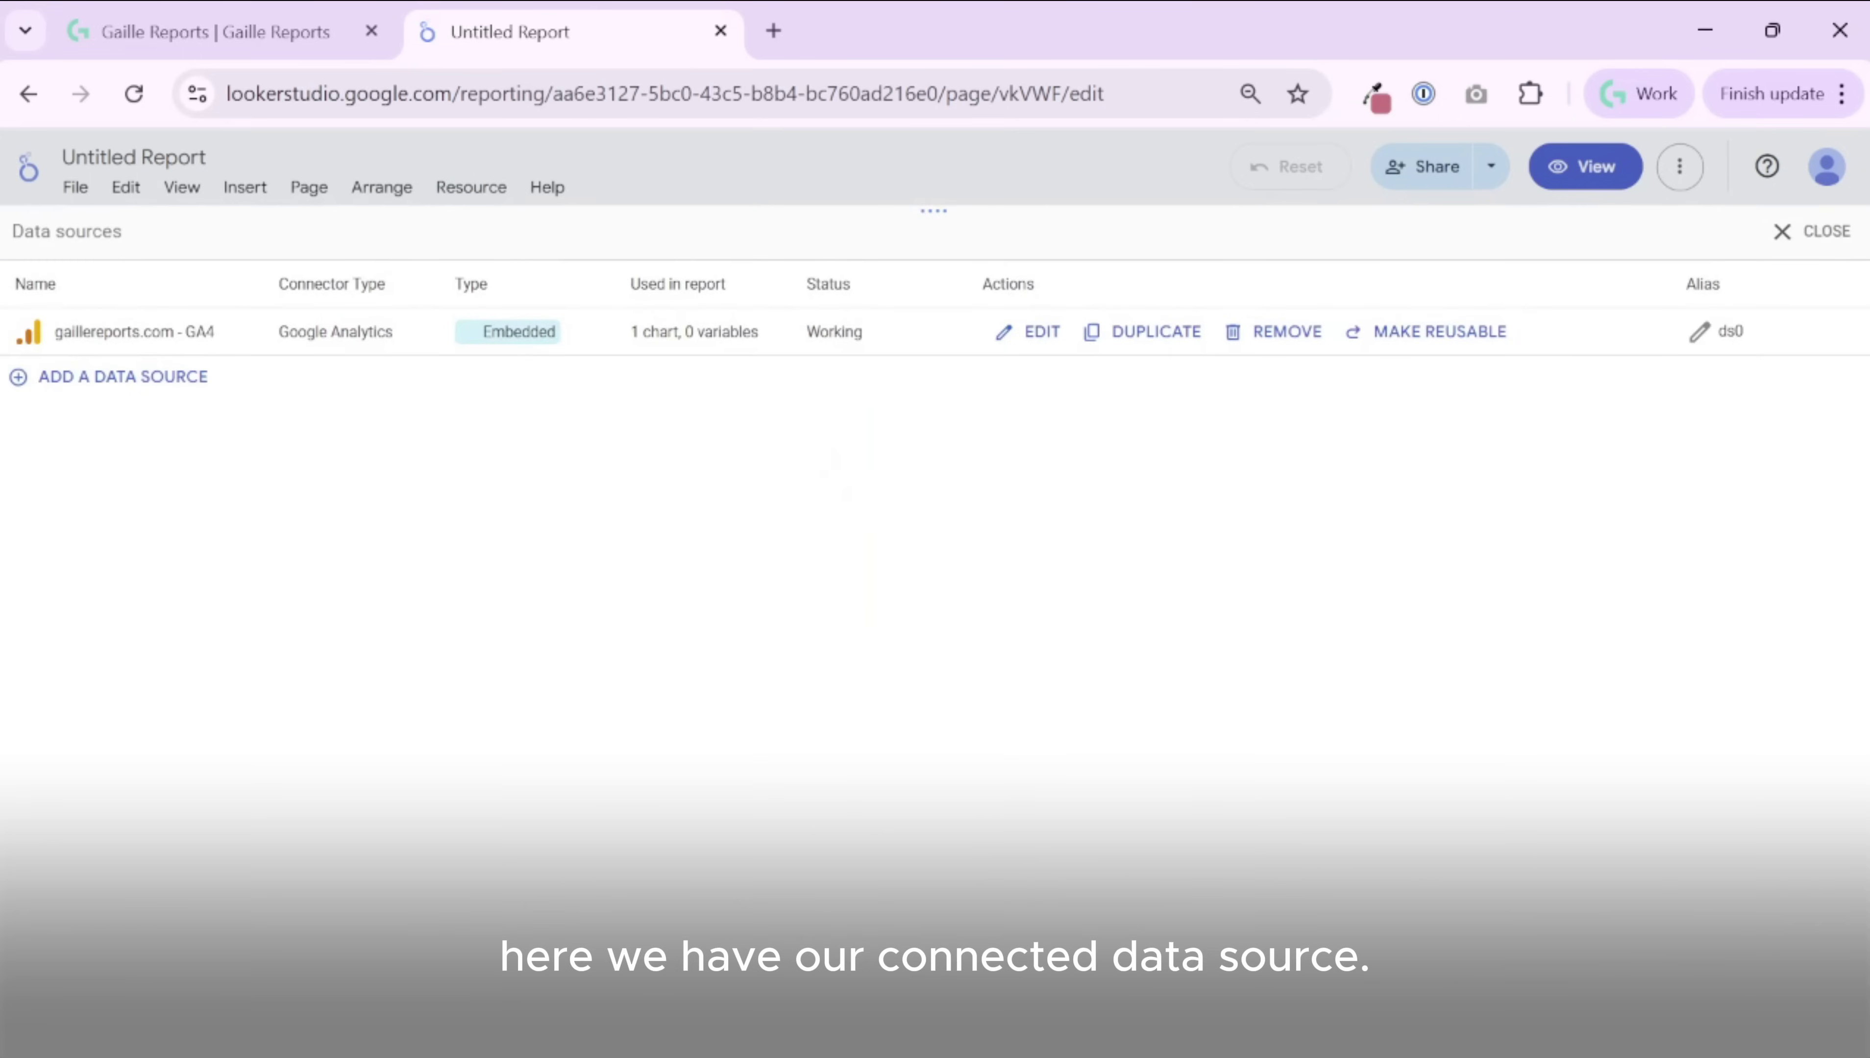
pyautogui.tripleClick(268, 343)
pyautogui.click(477, 442)
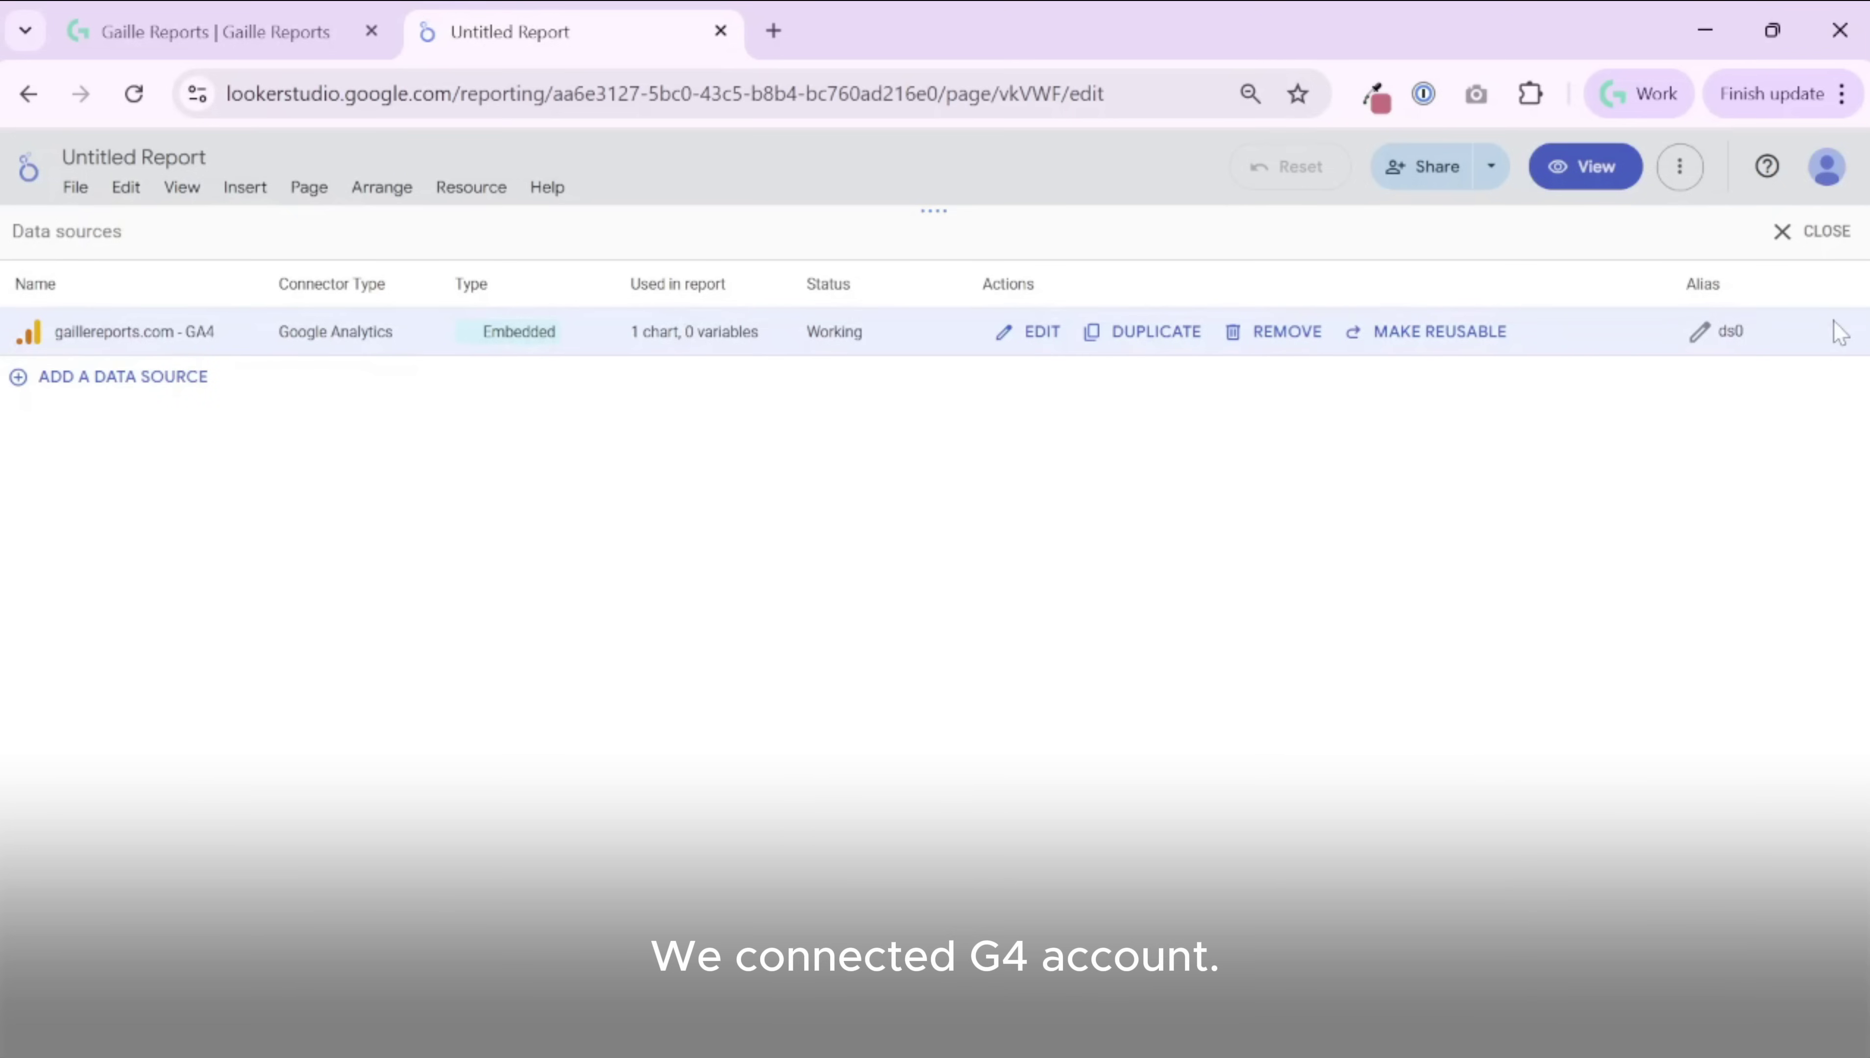
pyautogui.click(1821, 235)
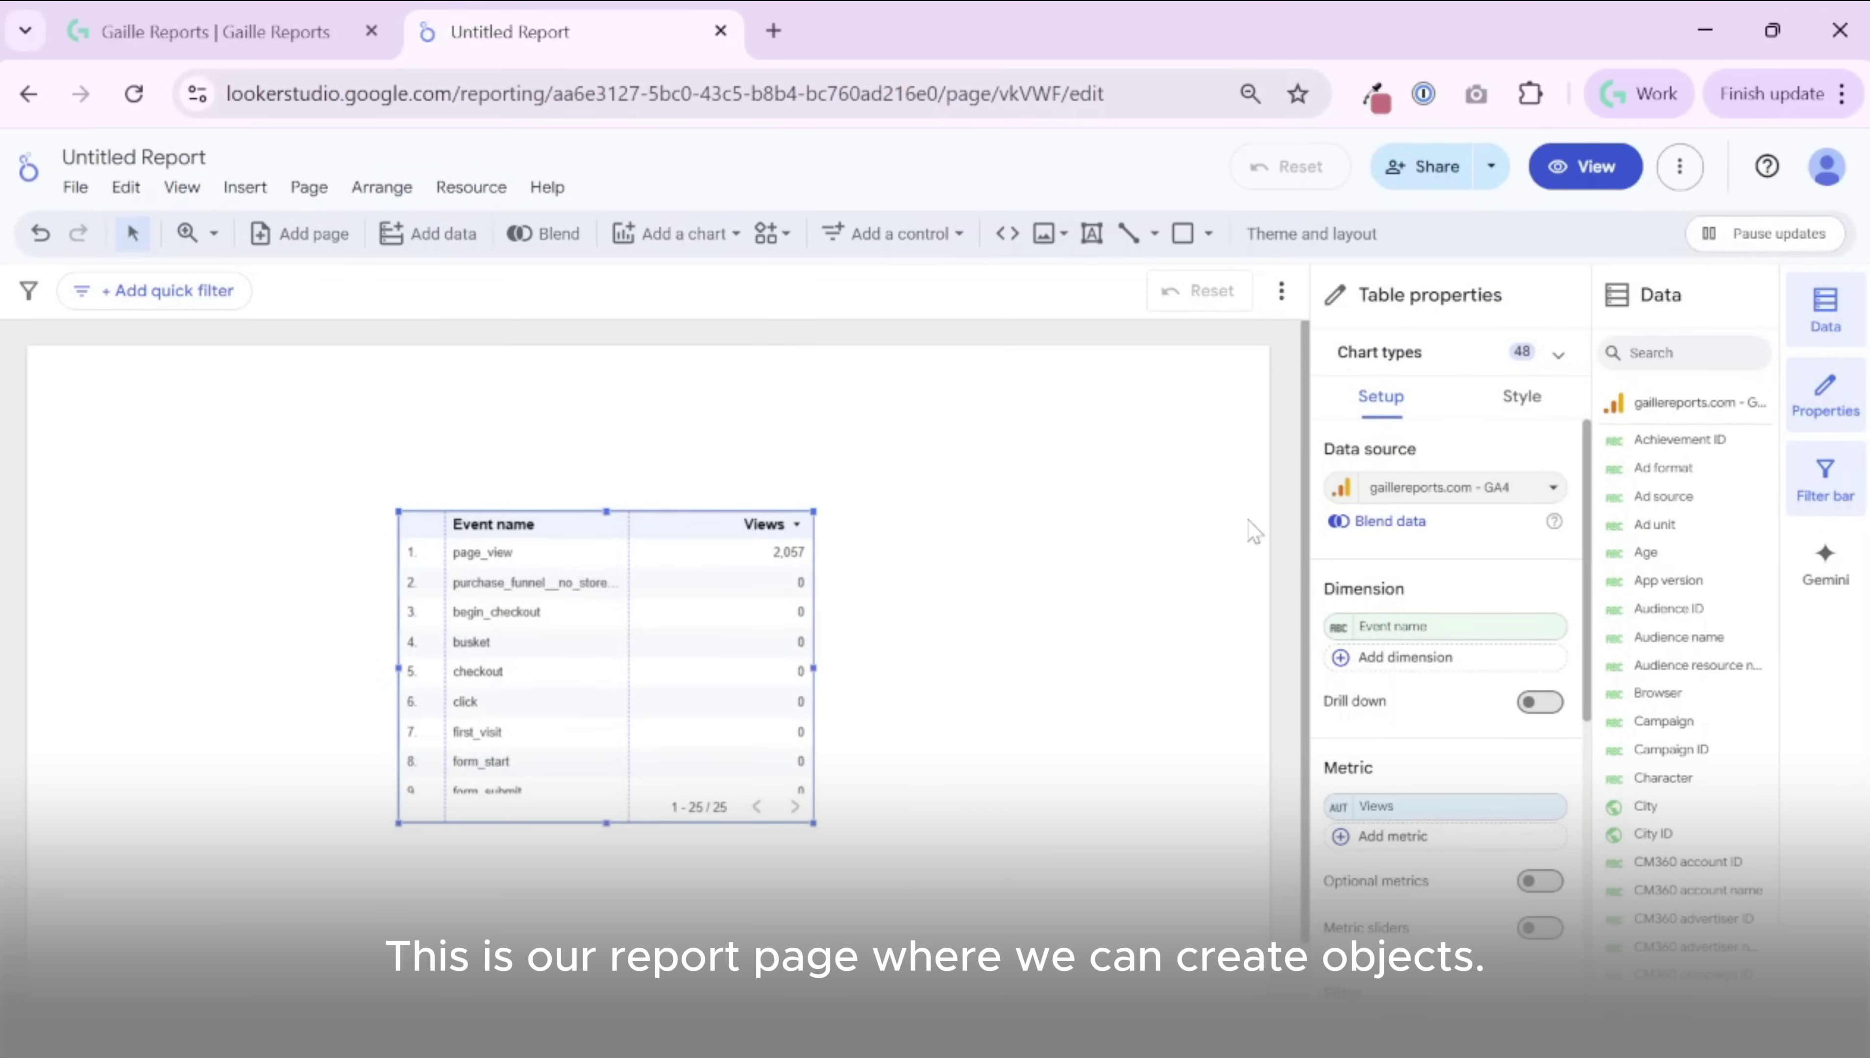
pyautogui.click(726, 464)
pyautogui.click(801, 701)
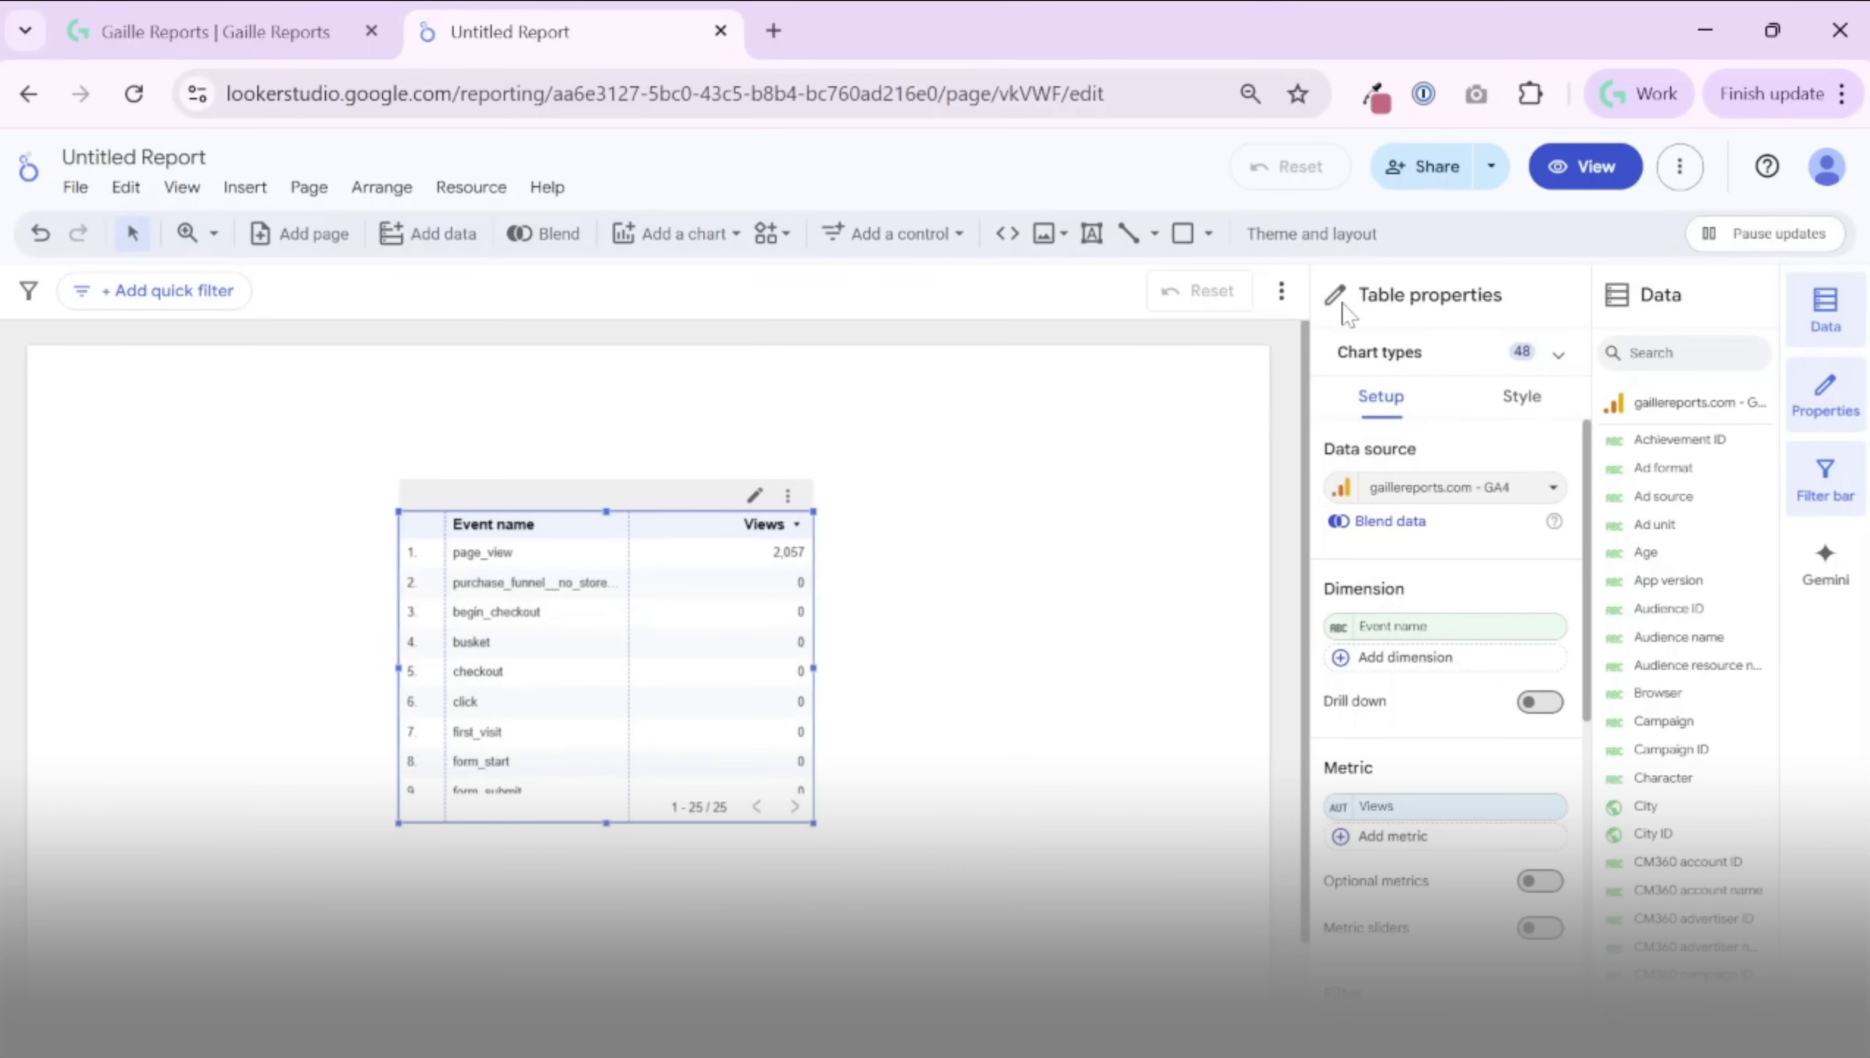
pyautogui.moveTo(1358, 295); pyautogui.dragTo(1493, 295)
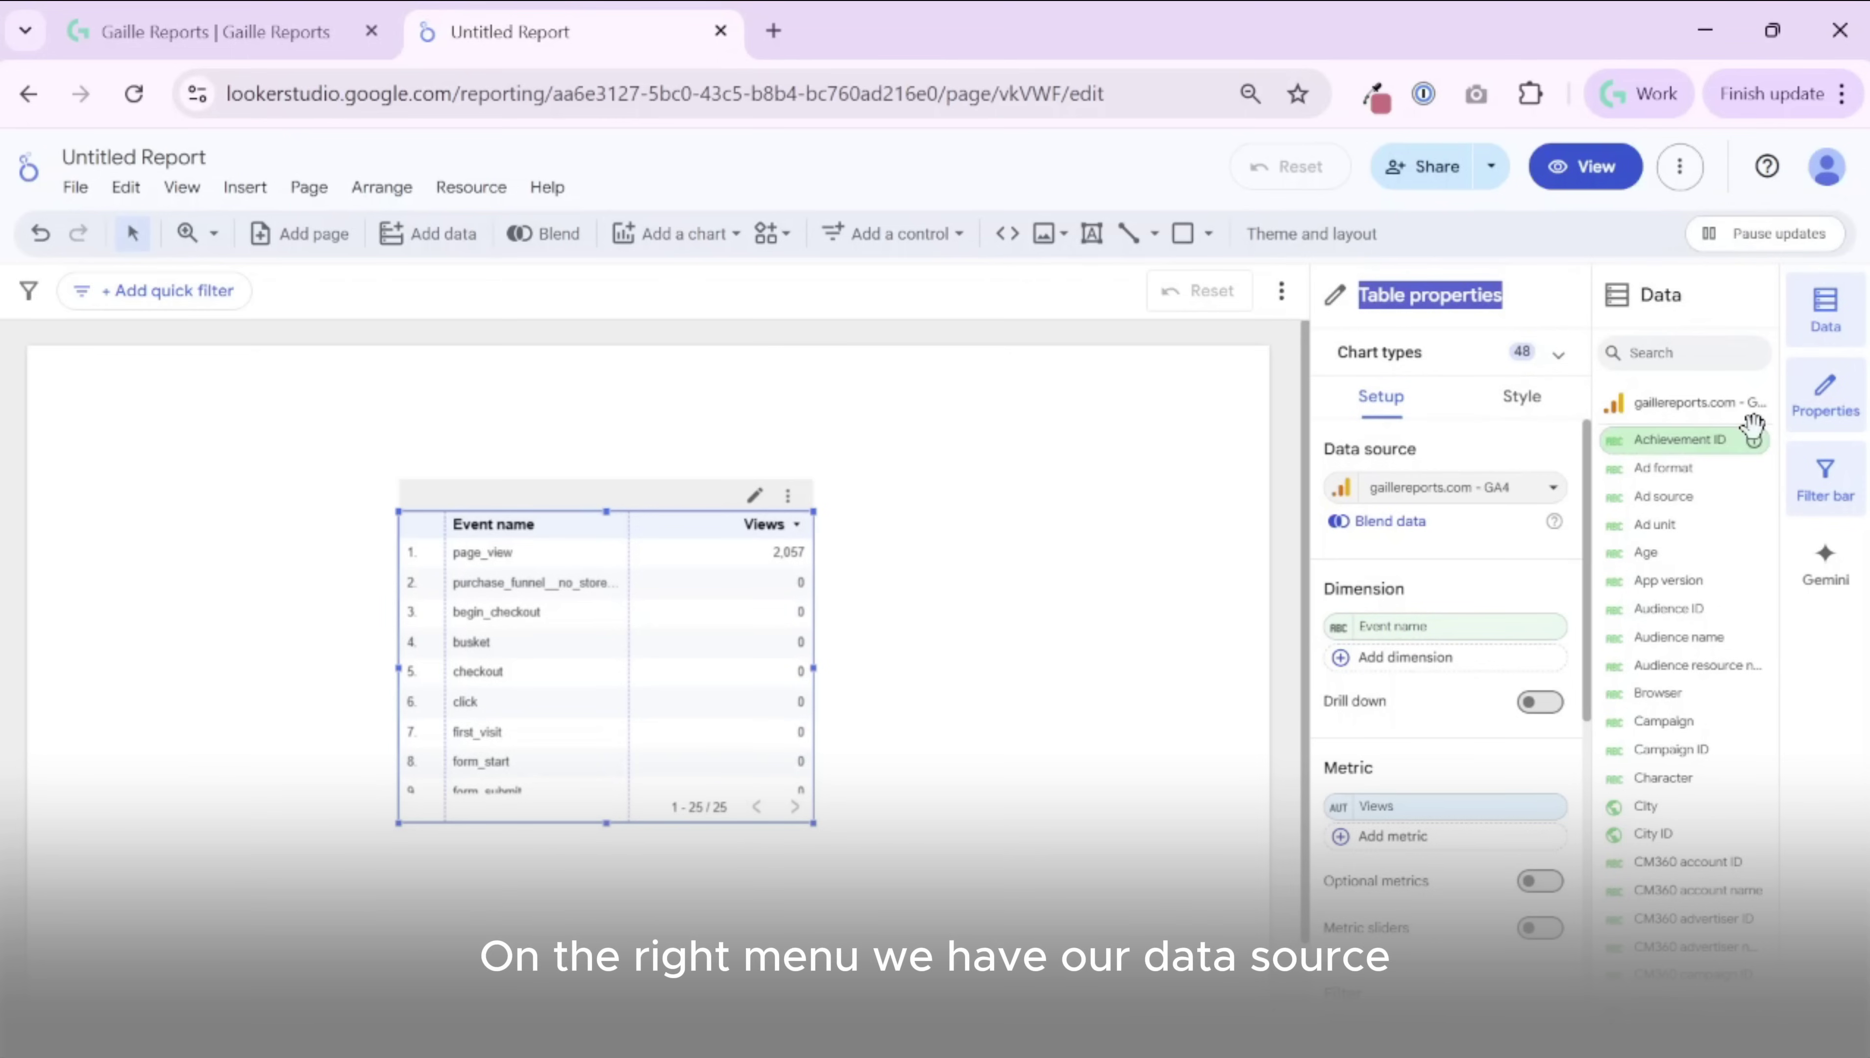
pyautogui.scroll(-4, 1723, 631)
pyautogui.scroll(-10, 1722, 632)
pyautogui.scroll(12, 1717, 612)
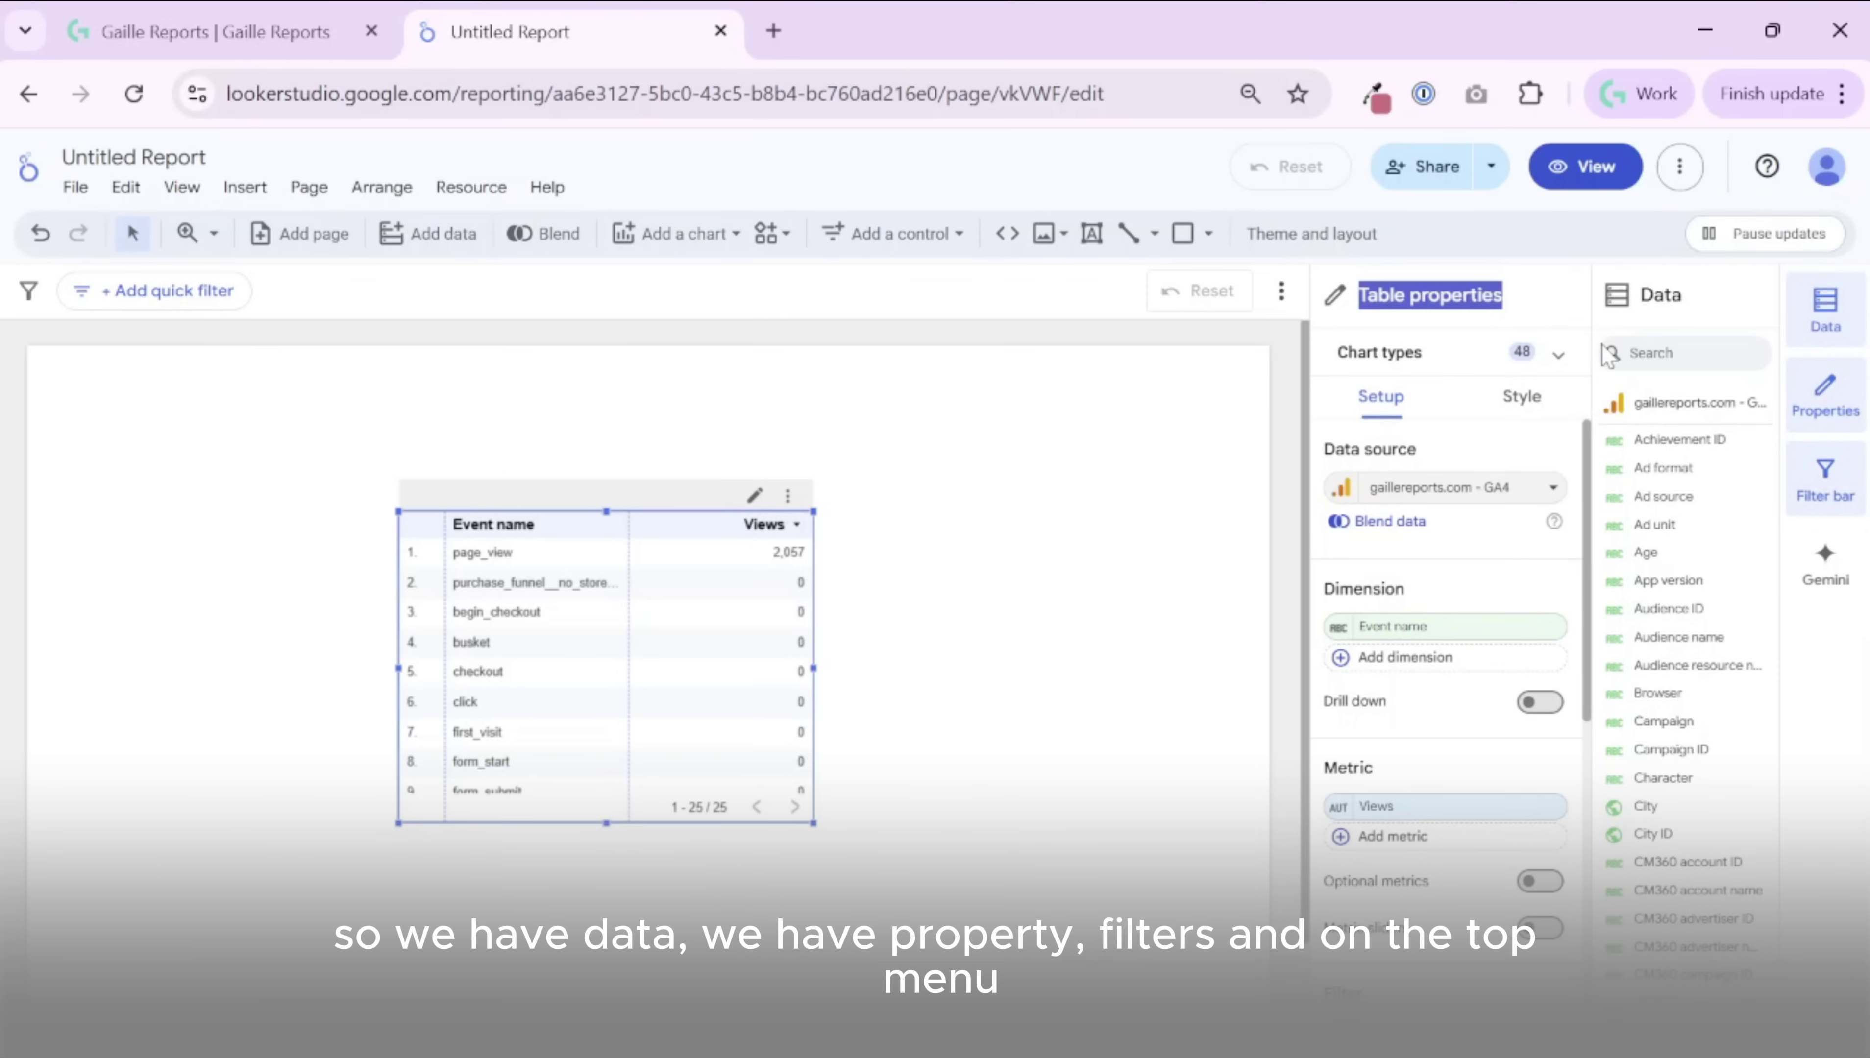
# - Open File > Theme and layout and review the Layout tab settings
pyautogui.click(72, 187)
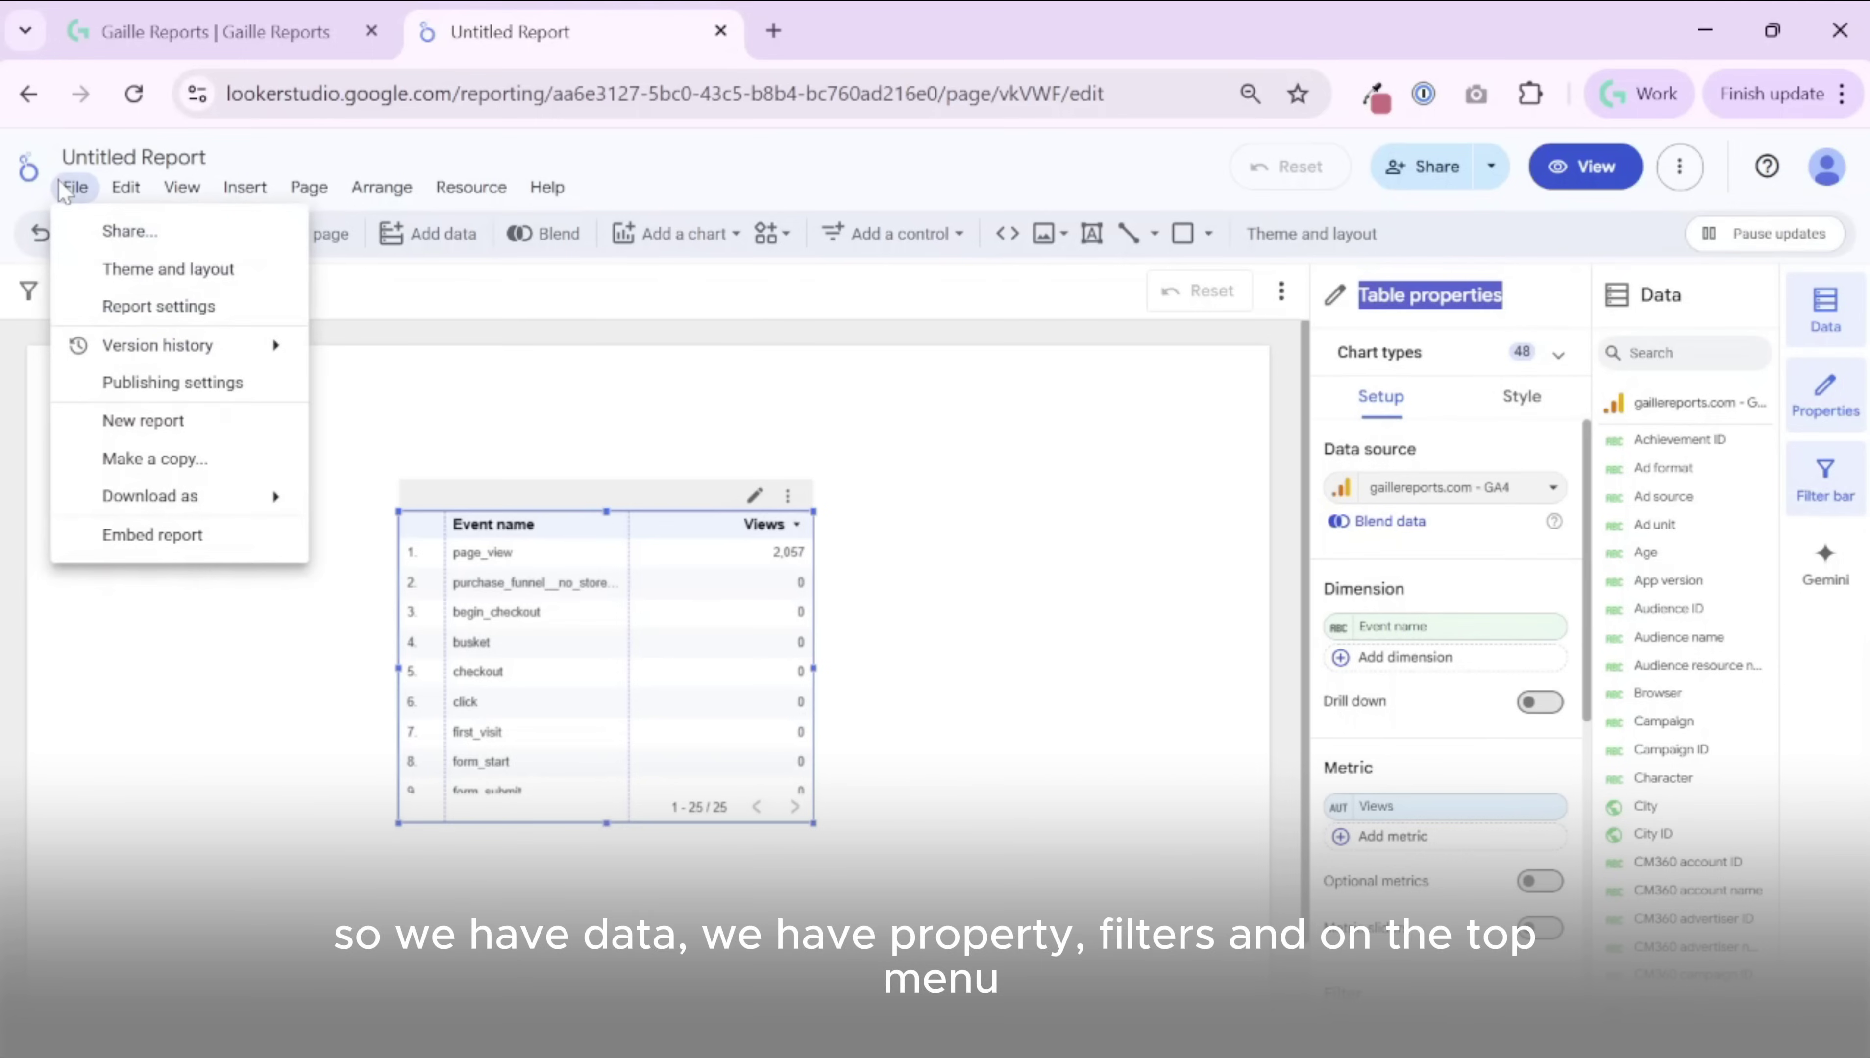
pyautogui.click(1309, 241)
pyautogui.click(1309, 235)
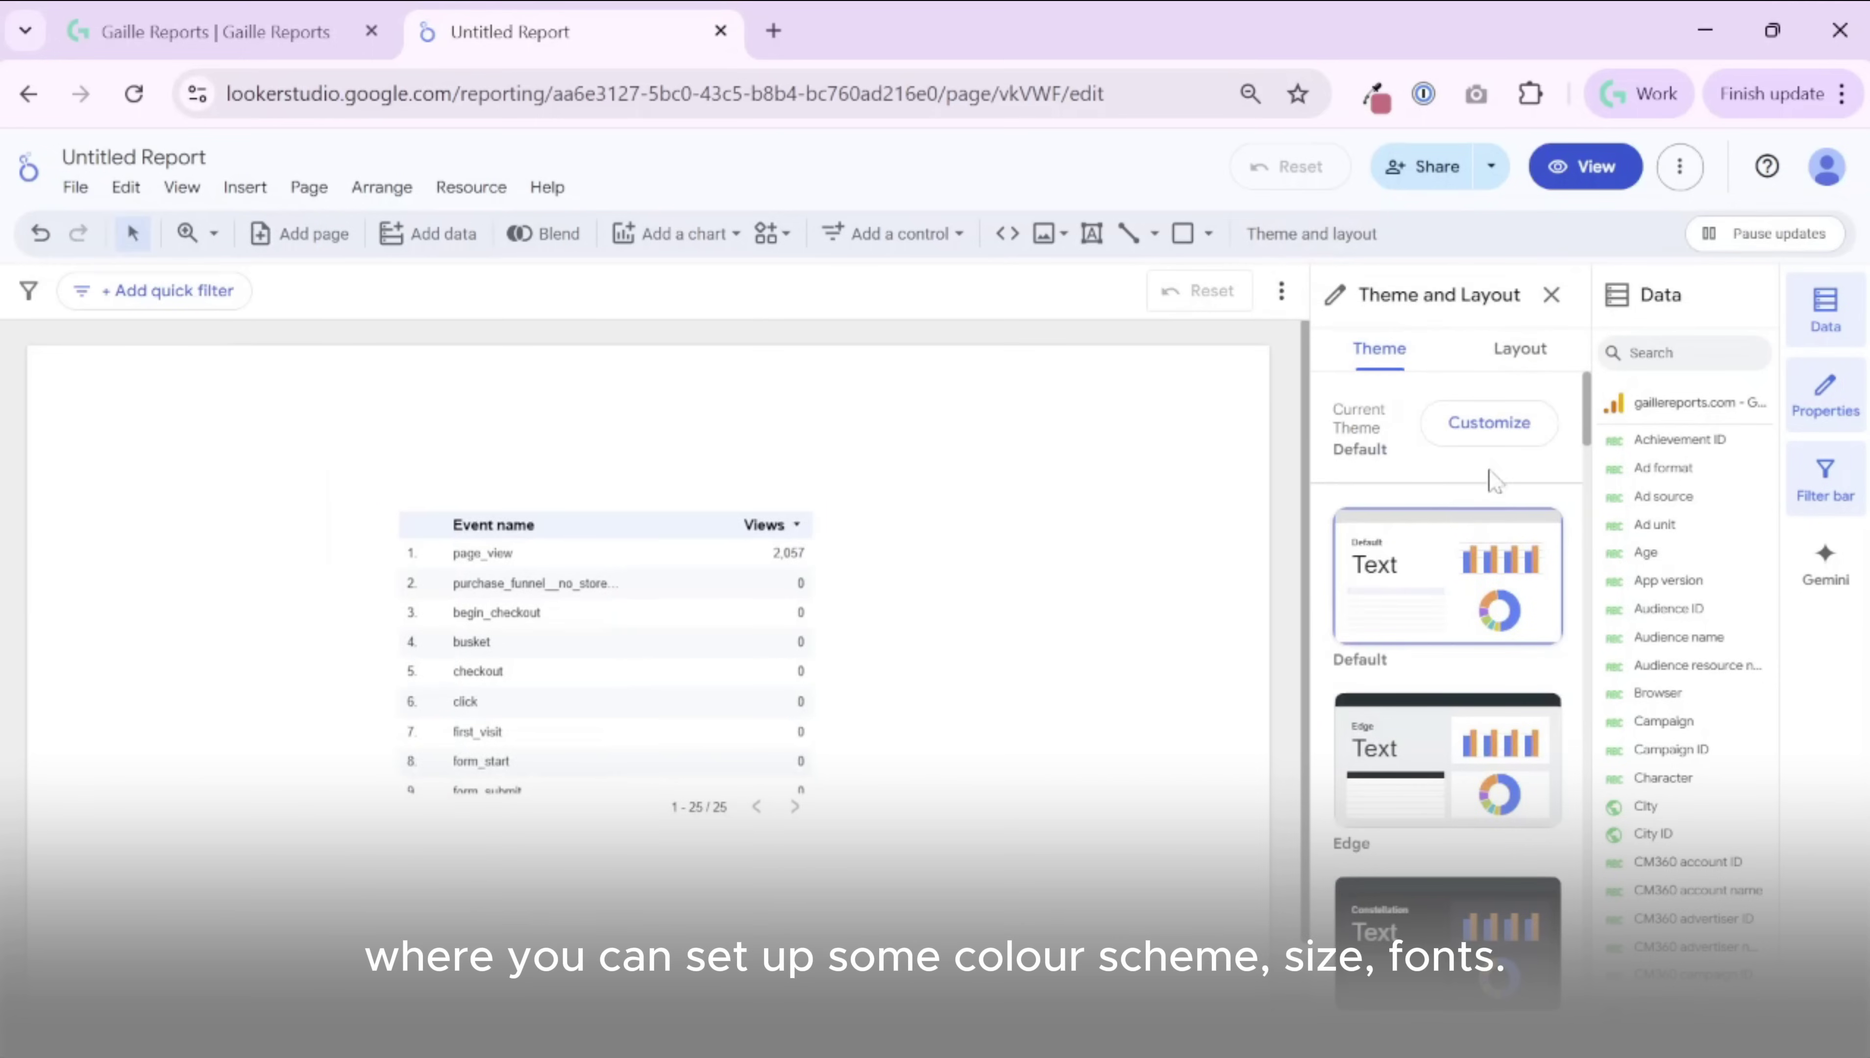
pyautogui.scroll(-6, 1511, 593)
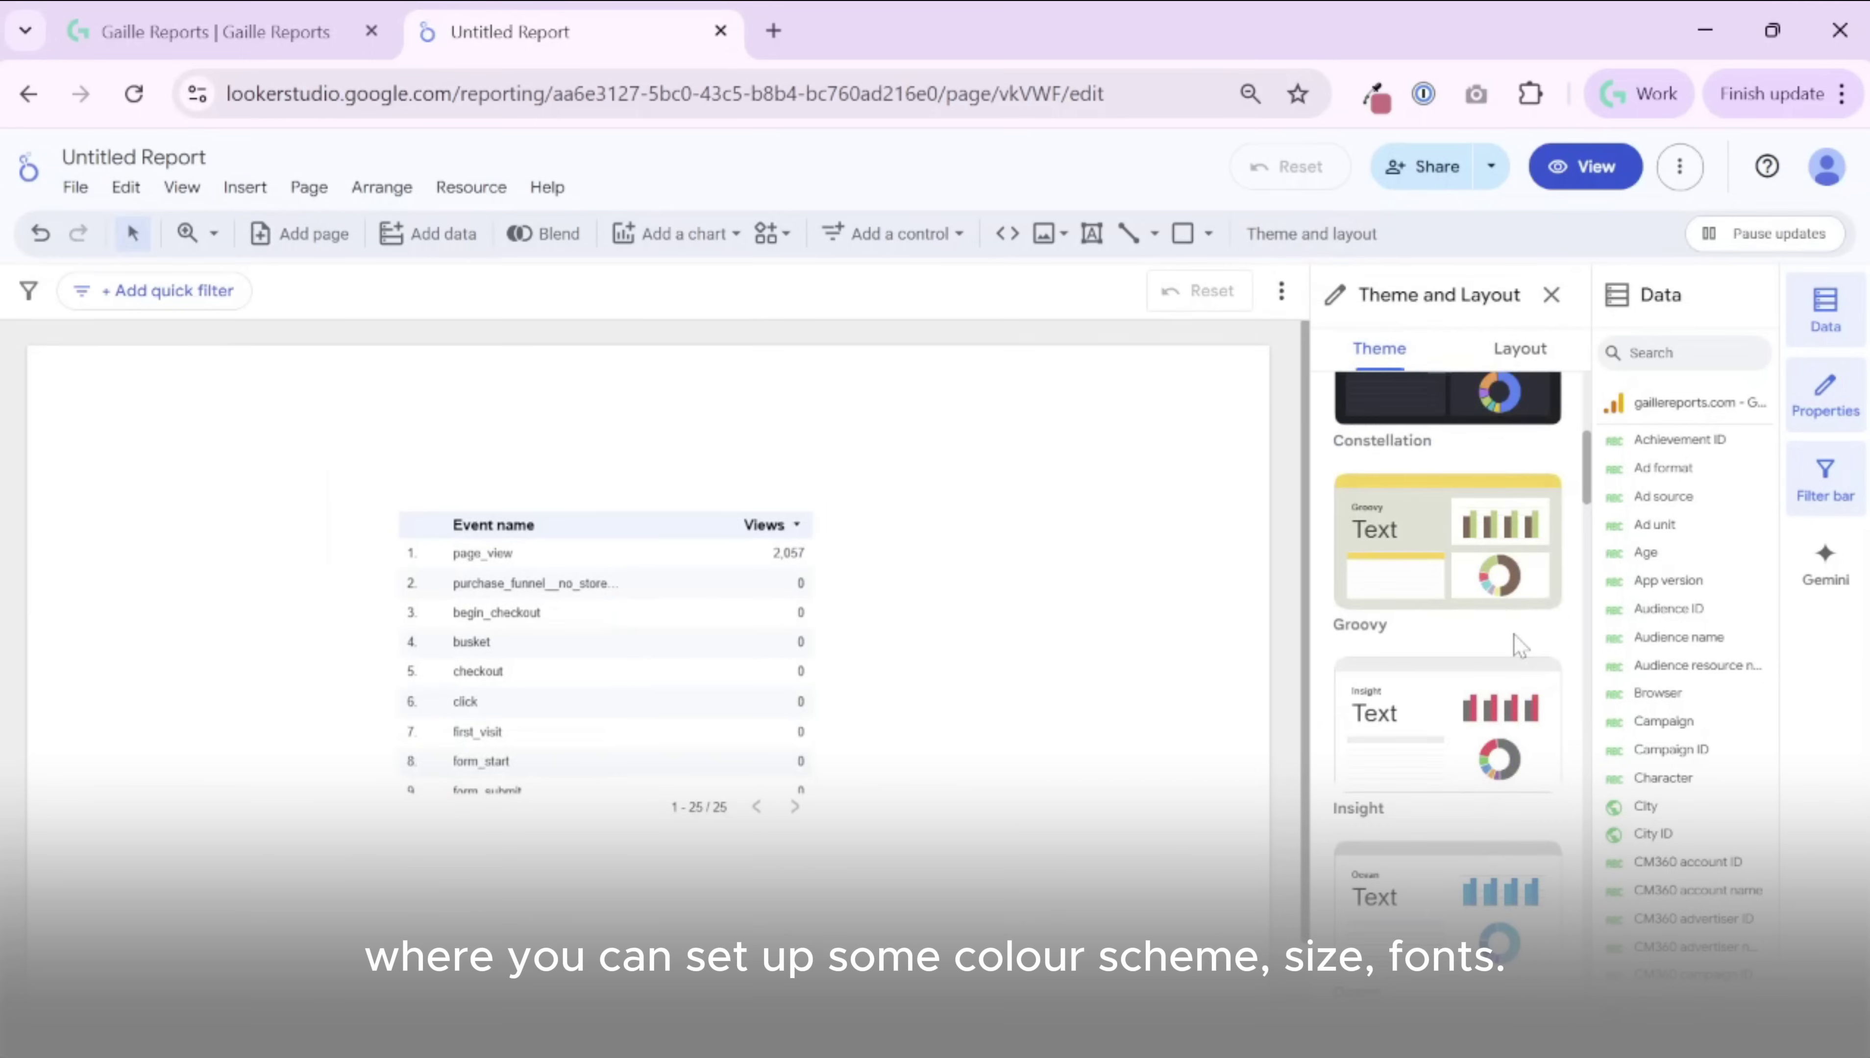
pyautogui.click(1520, 348)
pyautogui.scroll(-5, 1475, 631)
pyautogui.scroll(-2, 1474, 644)
pyautogui.scroll(8, 1467, 571)
# - Apply the Groovy theme to the report
pyautogui.click(1378, 348)
pyautogui.scroll(-5, 1466, 863)
pyautogui.click(1481, 667)
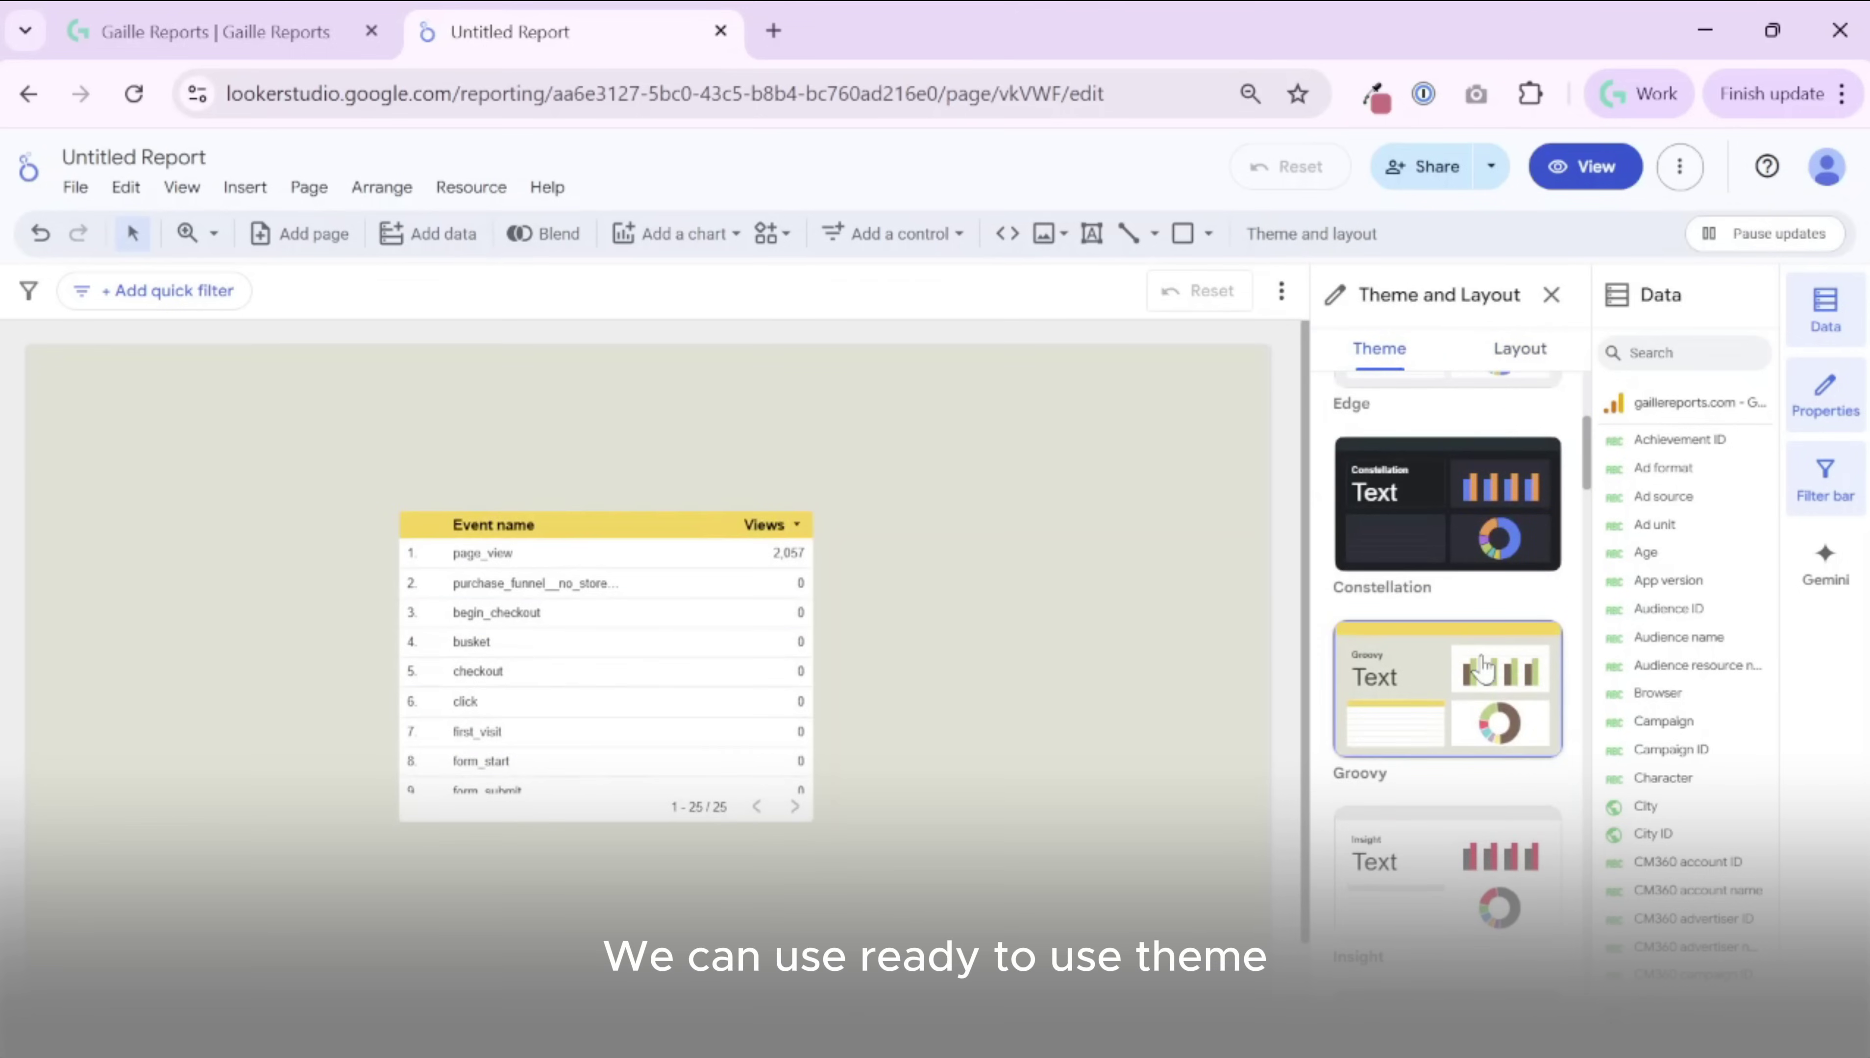
pyautogui.scroll(-1, 1489, 775)
pyautogui.scroll(7, 1475, 667)
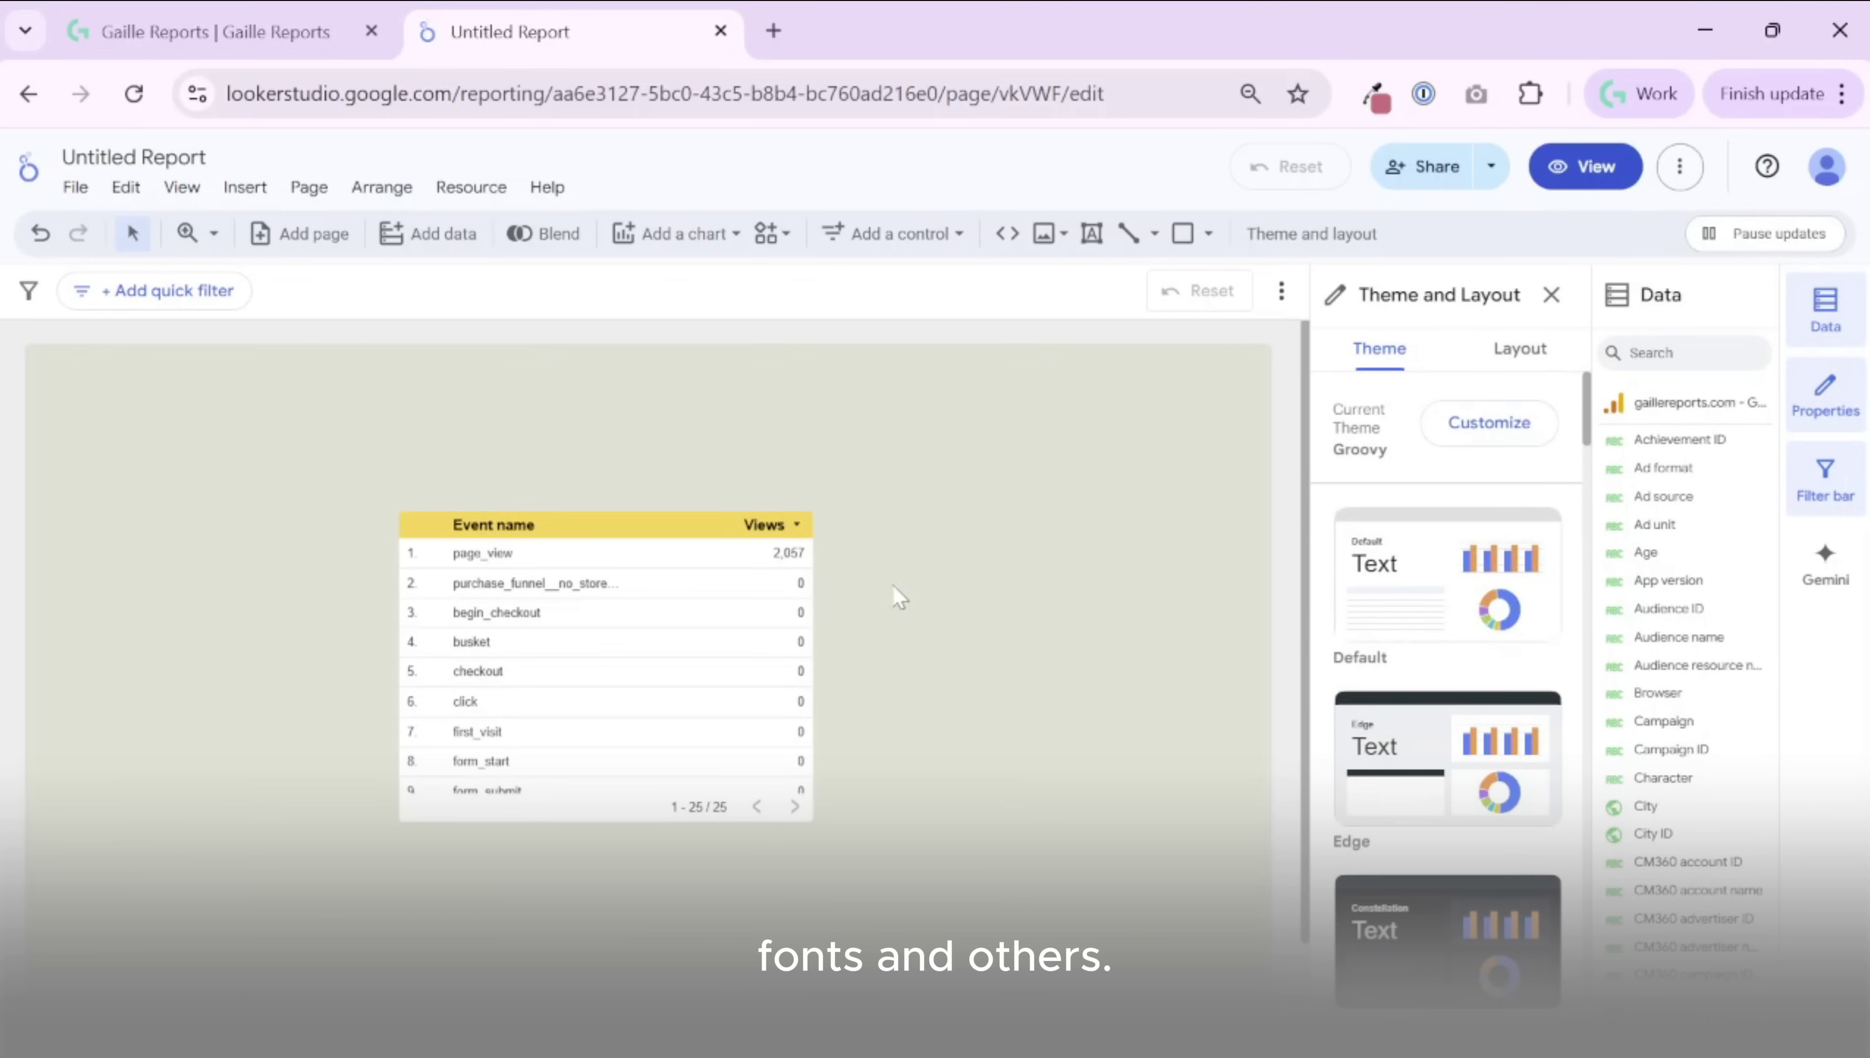
# - Open File > Report settings to review them, then close the panel
pyautogui.click(75, 187)
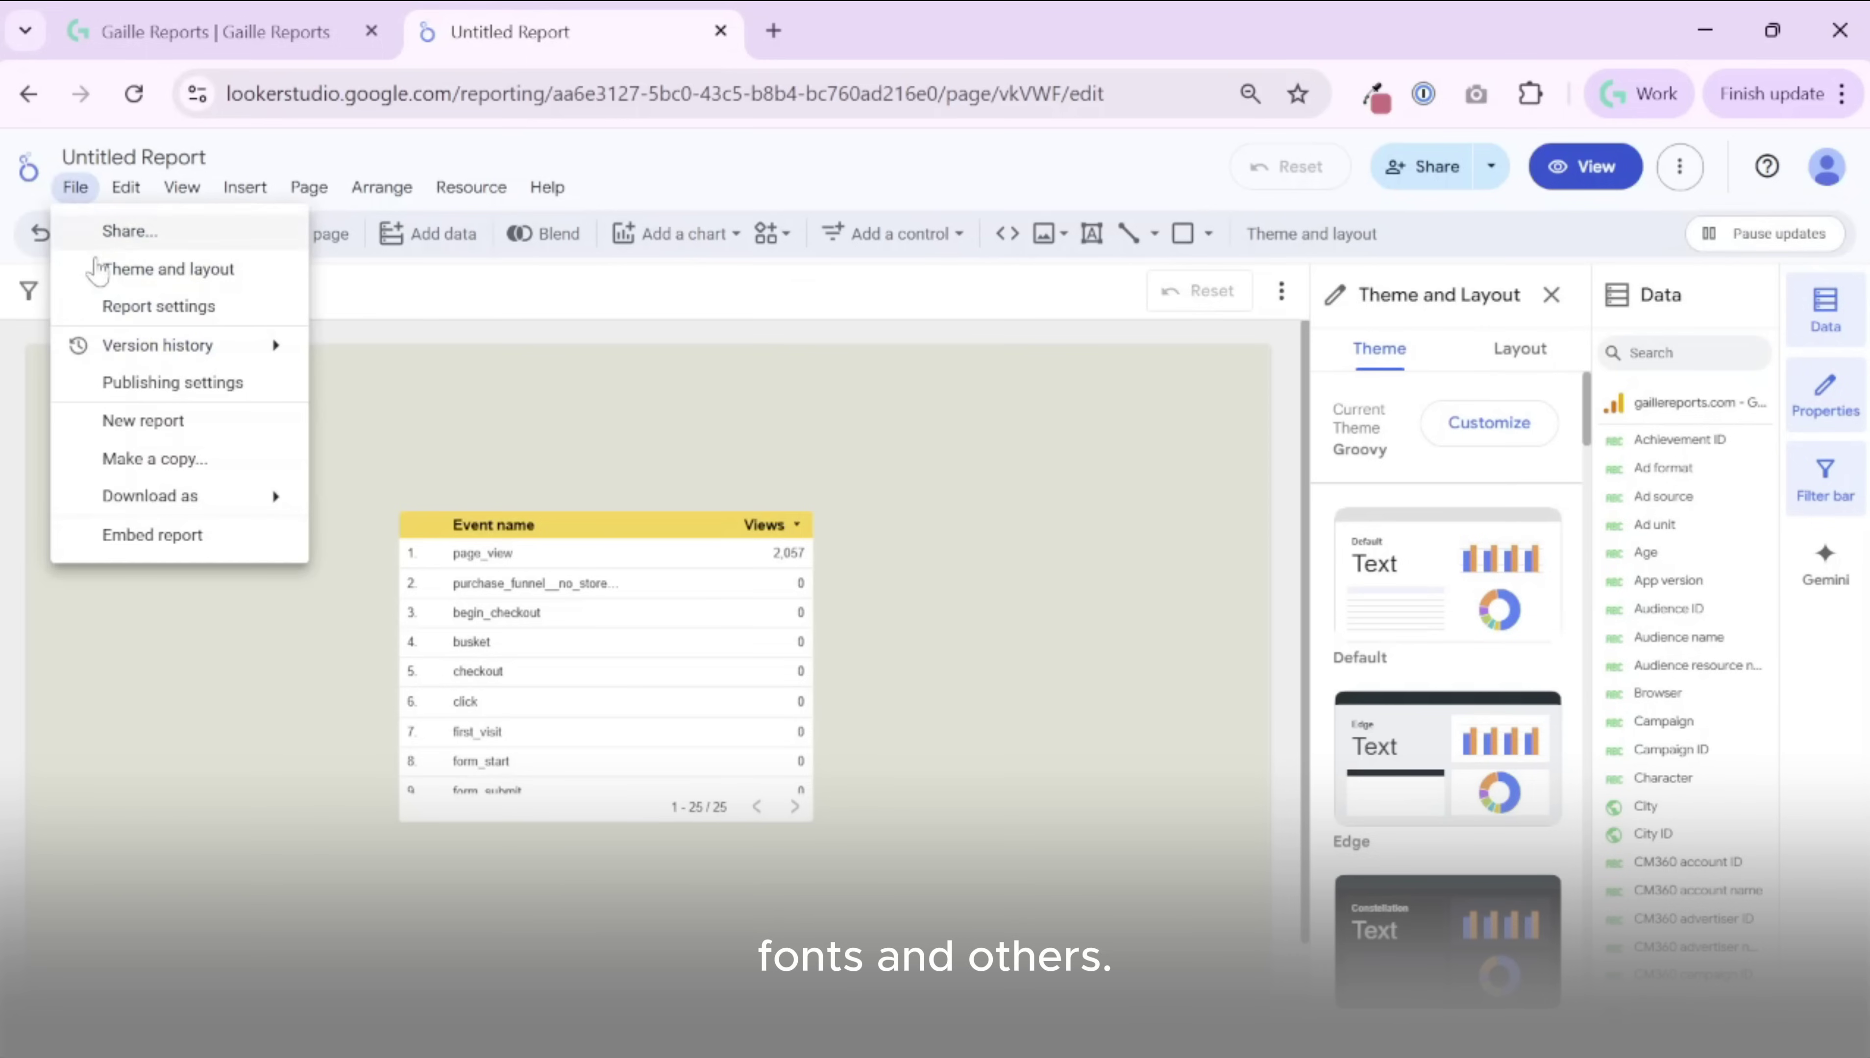
pyautogui.click(212, 320)
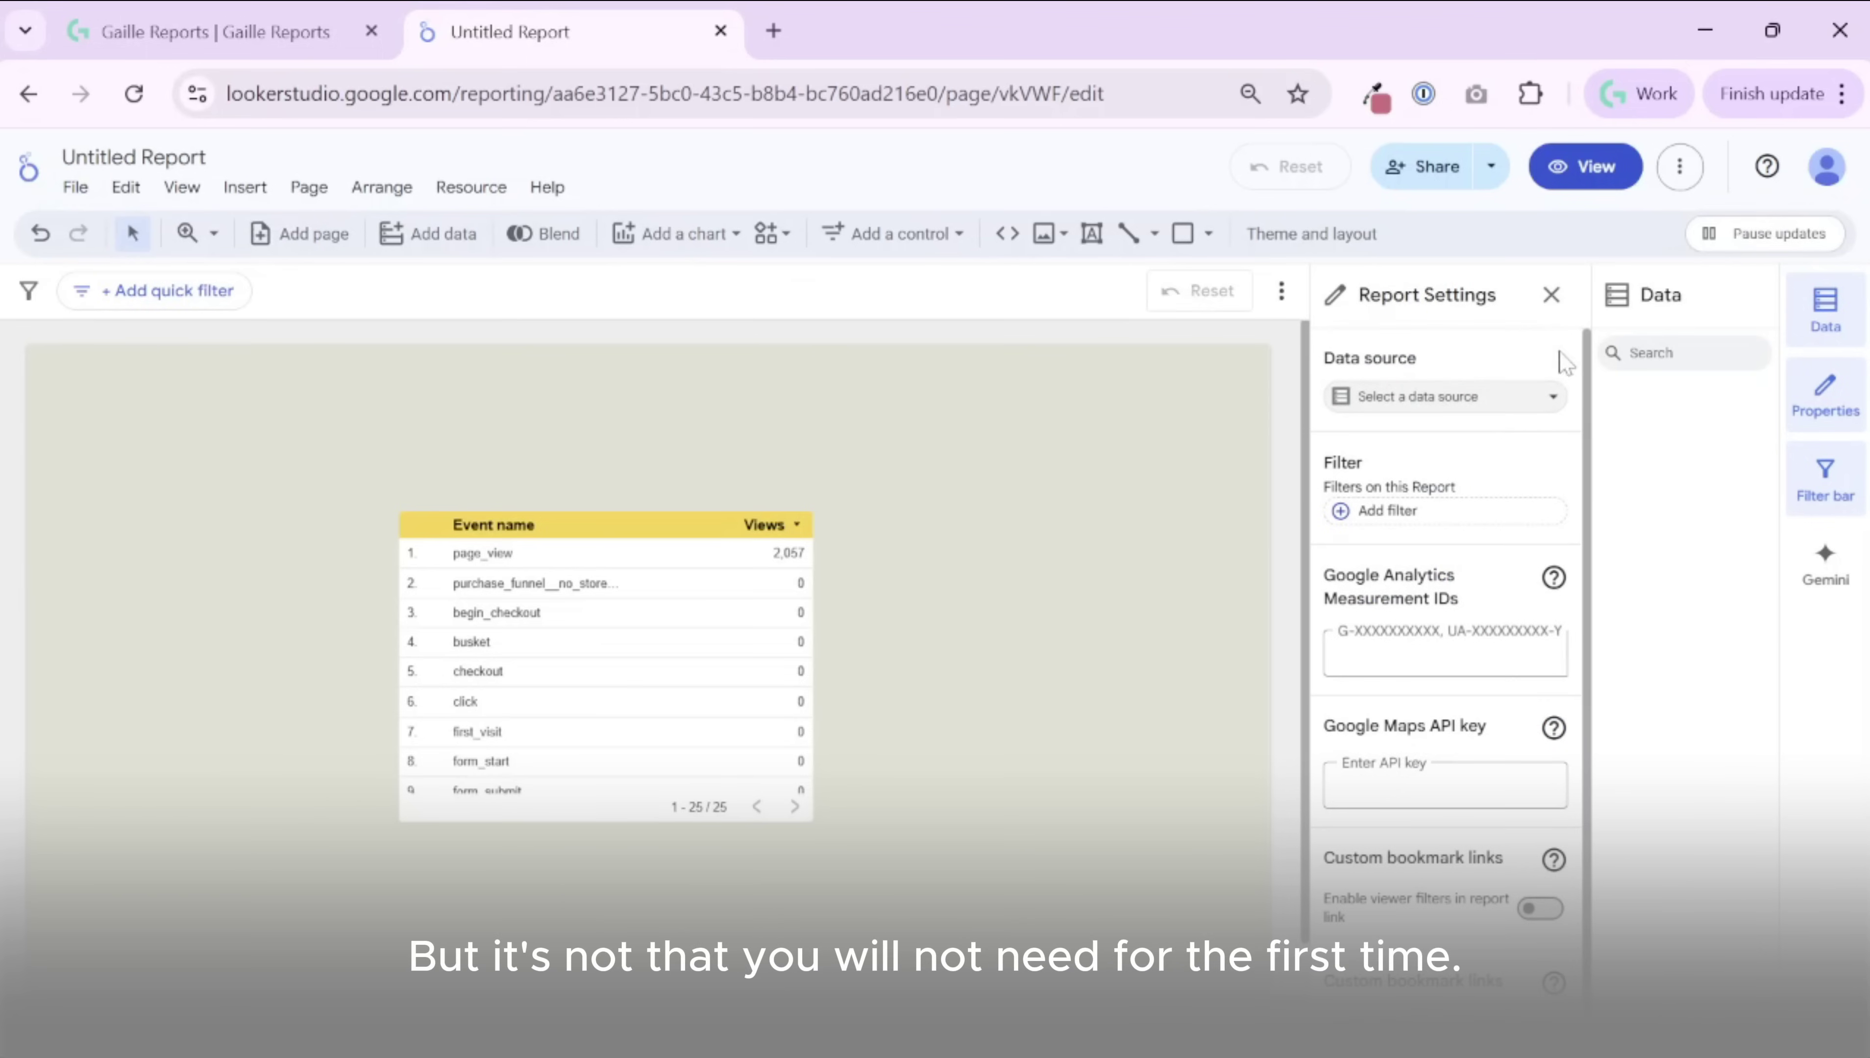
pyautogui.click(1551, 295)
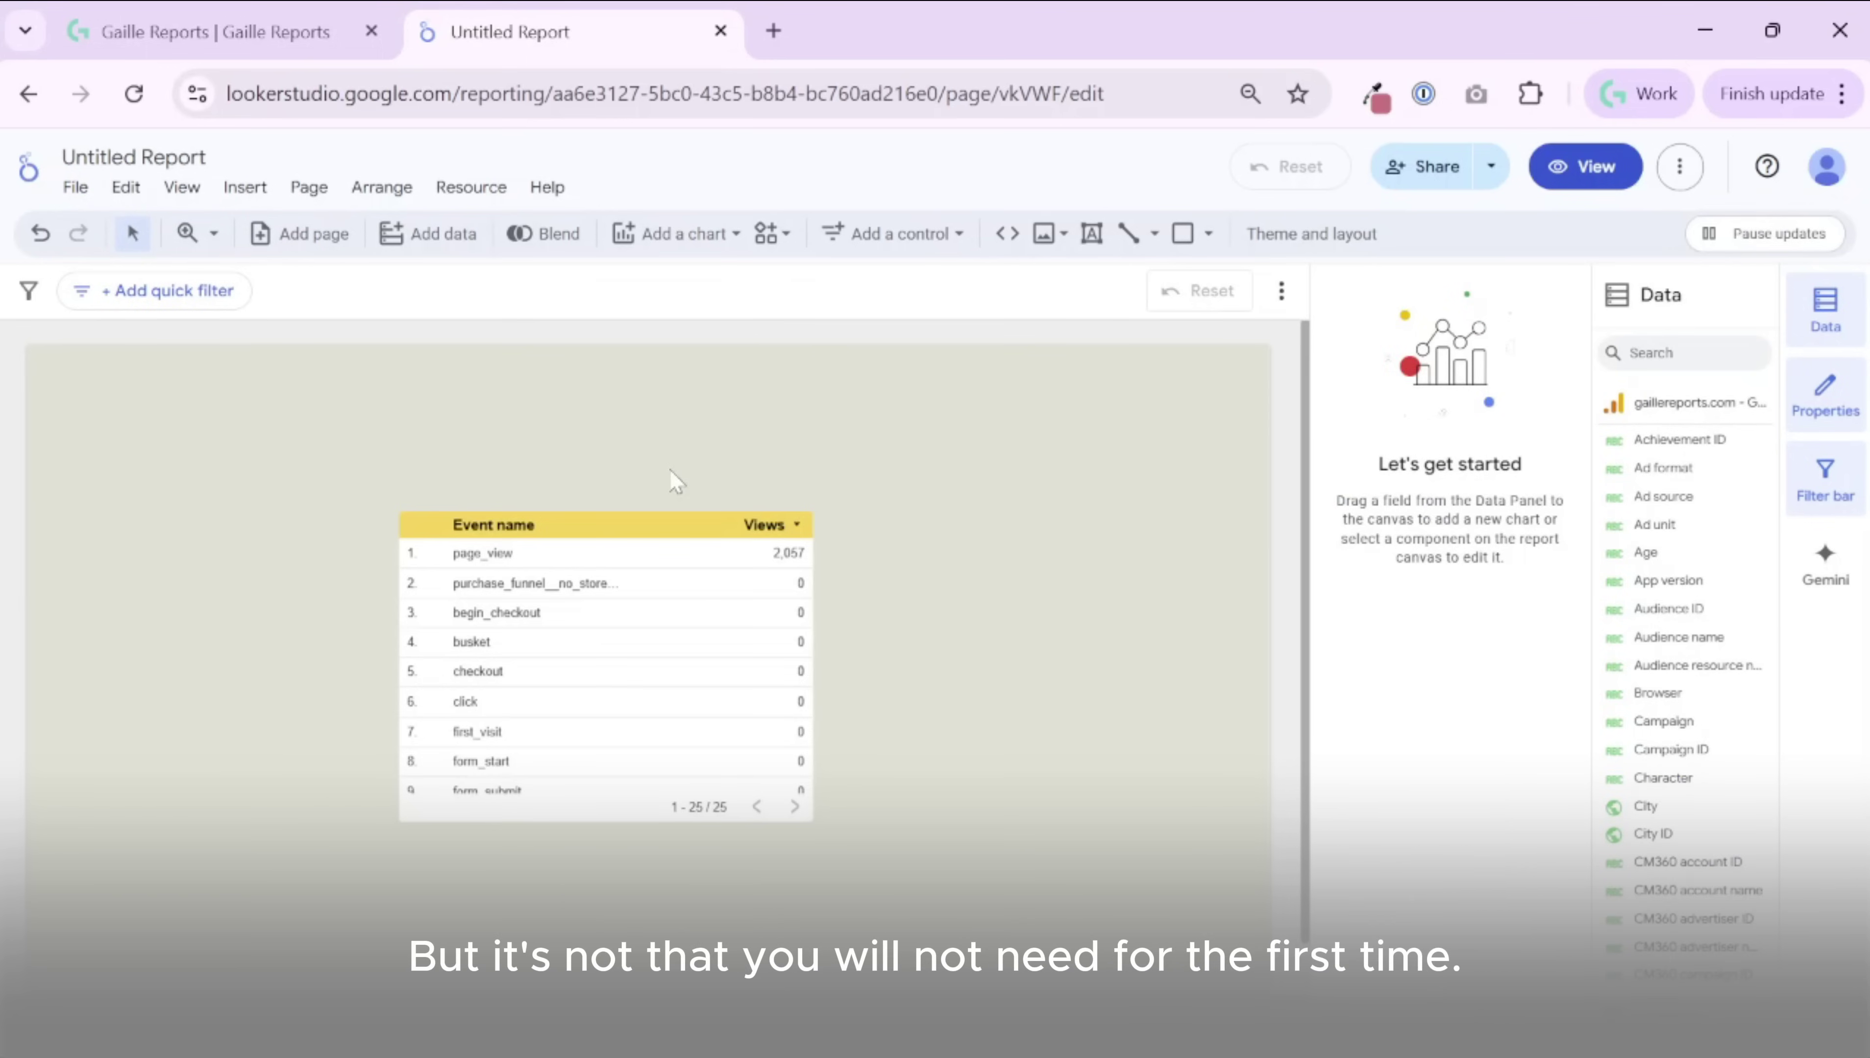
# - Pick the plain Scorecard from the Add a chart list
pyautogui.click(767, 463)
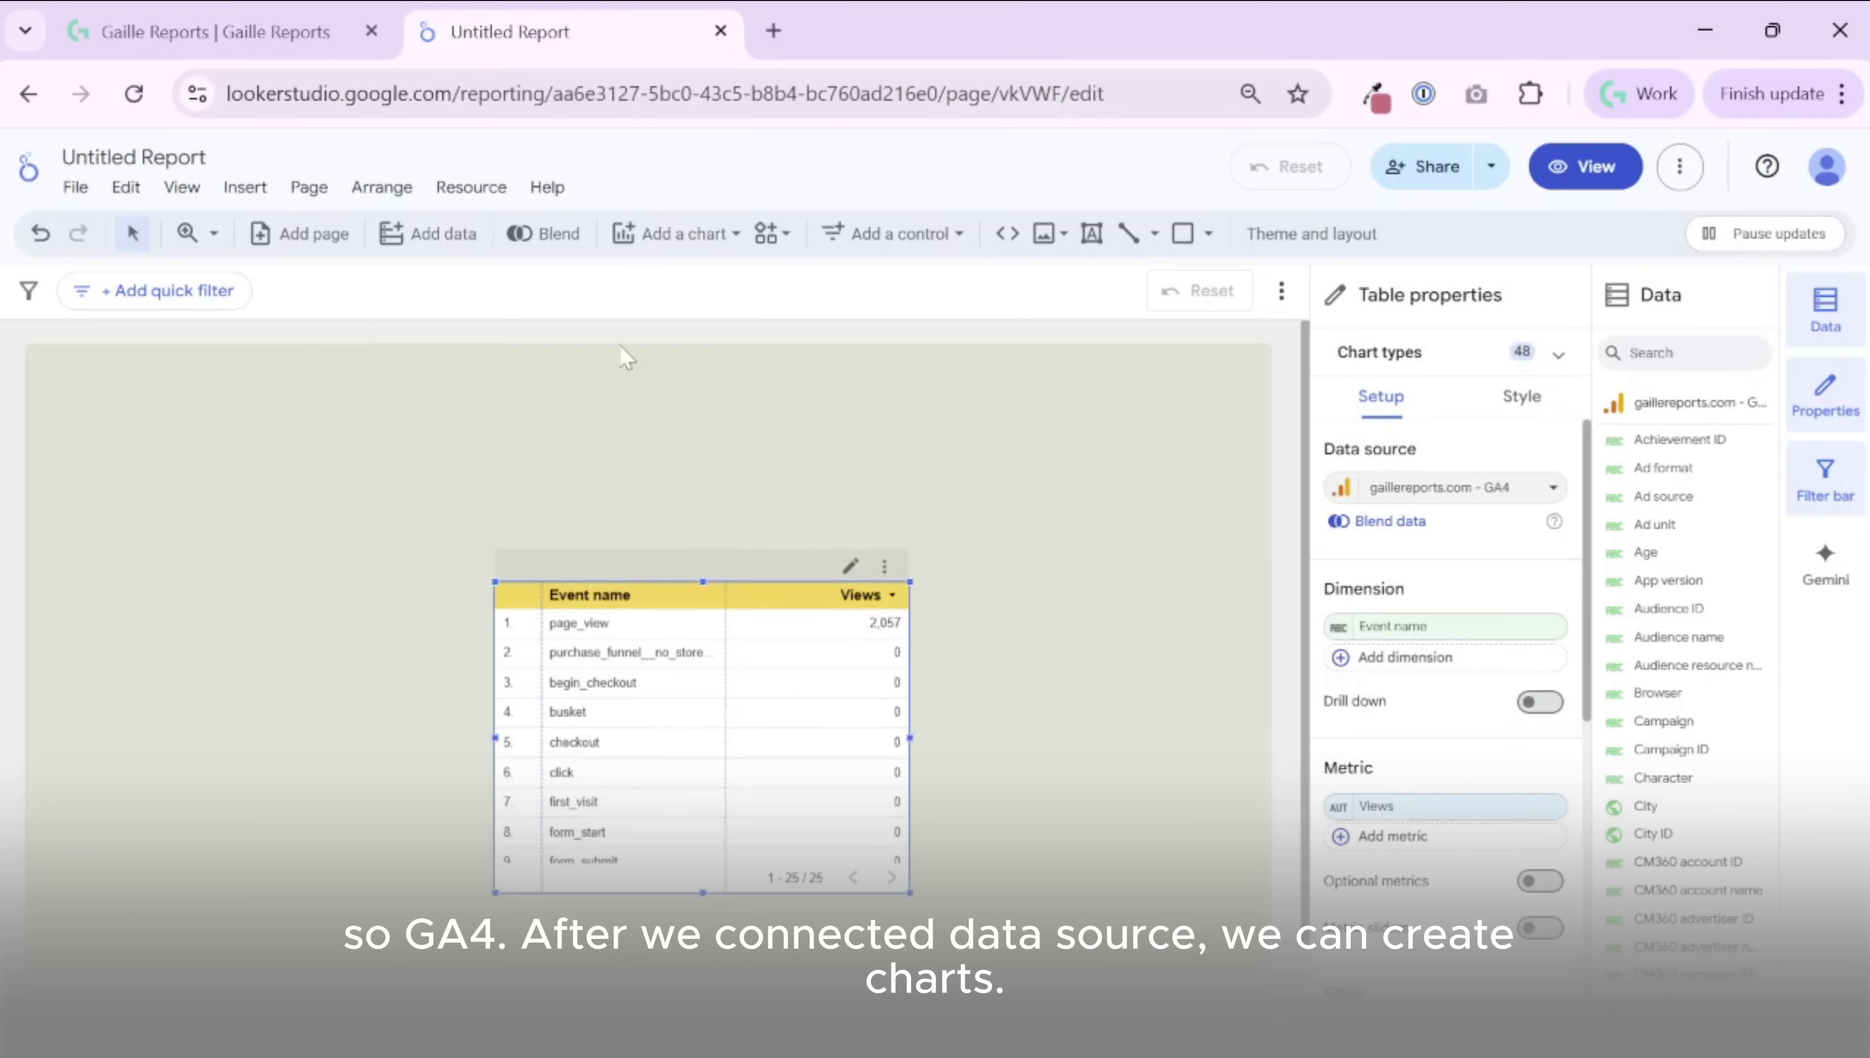
pyautogui.click(685, 238)
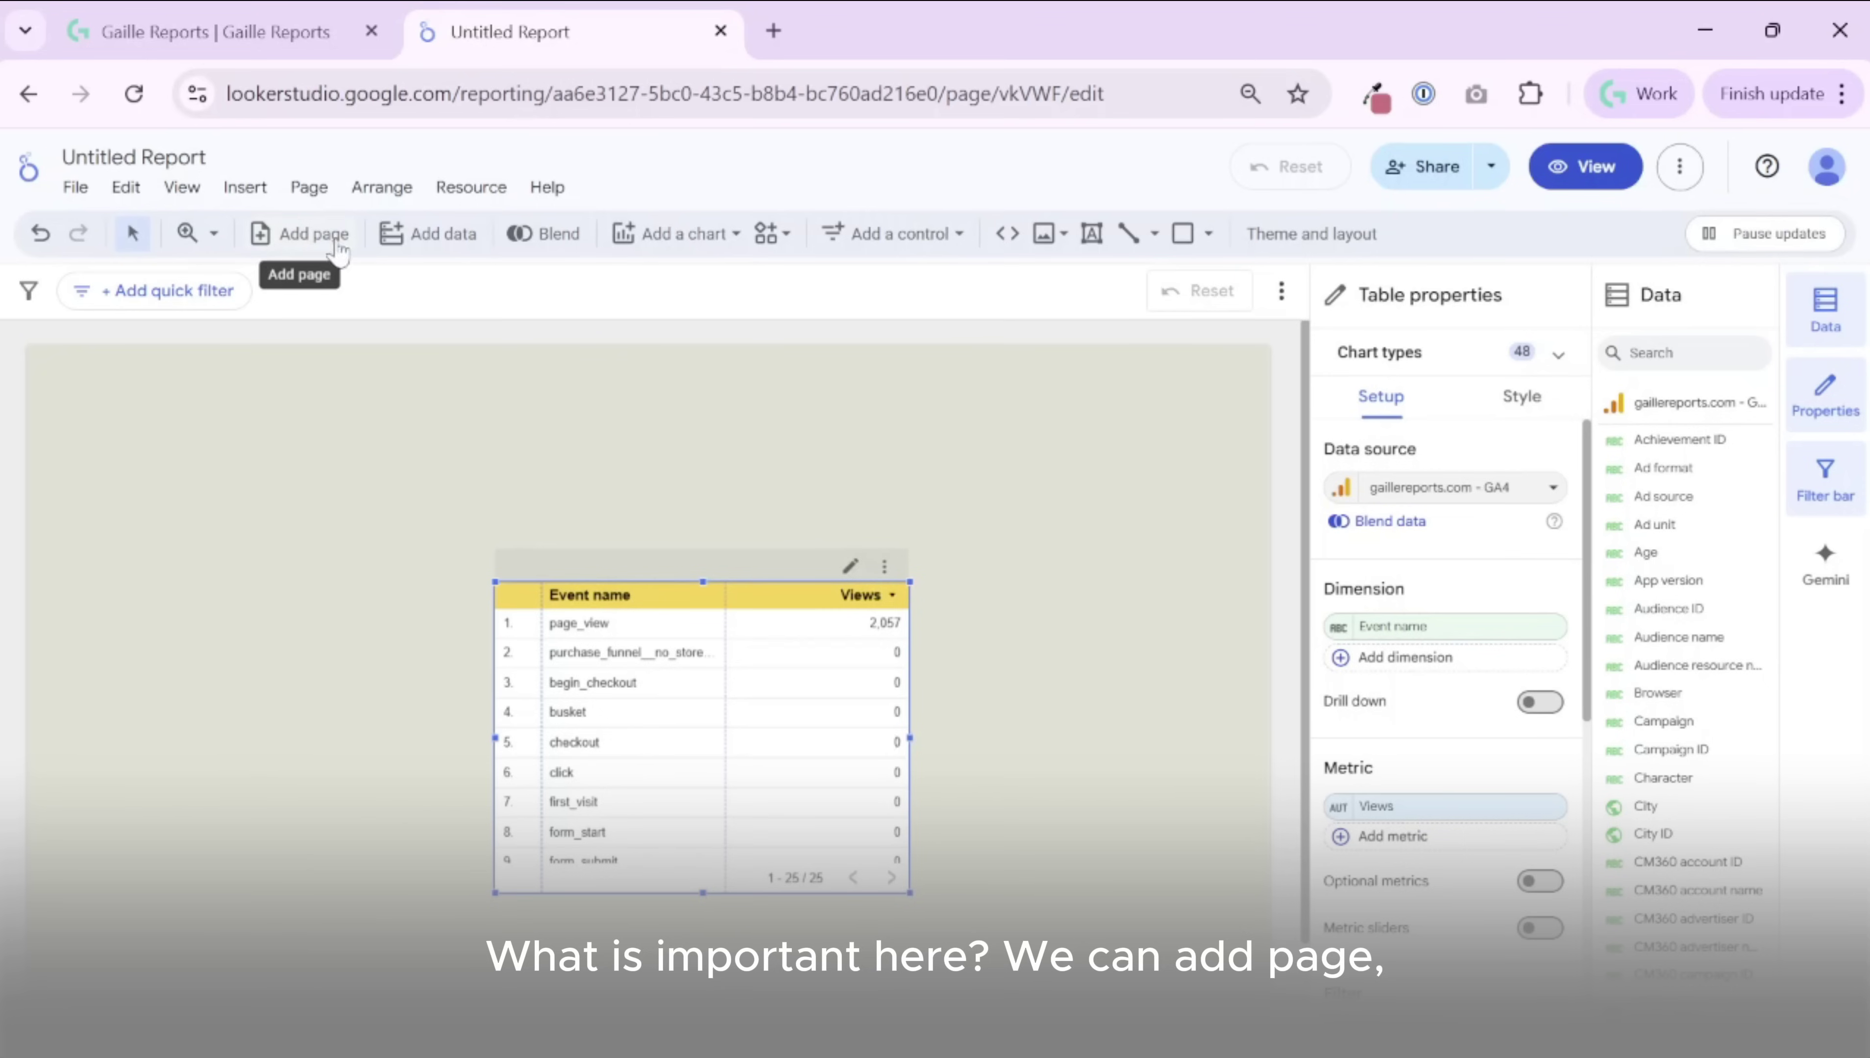
pyautogui.click(713, 248)
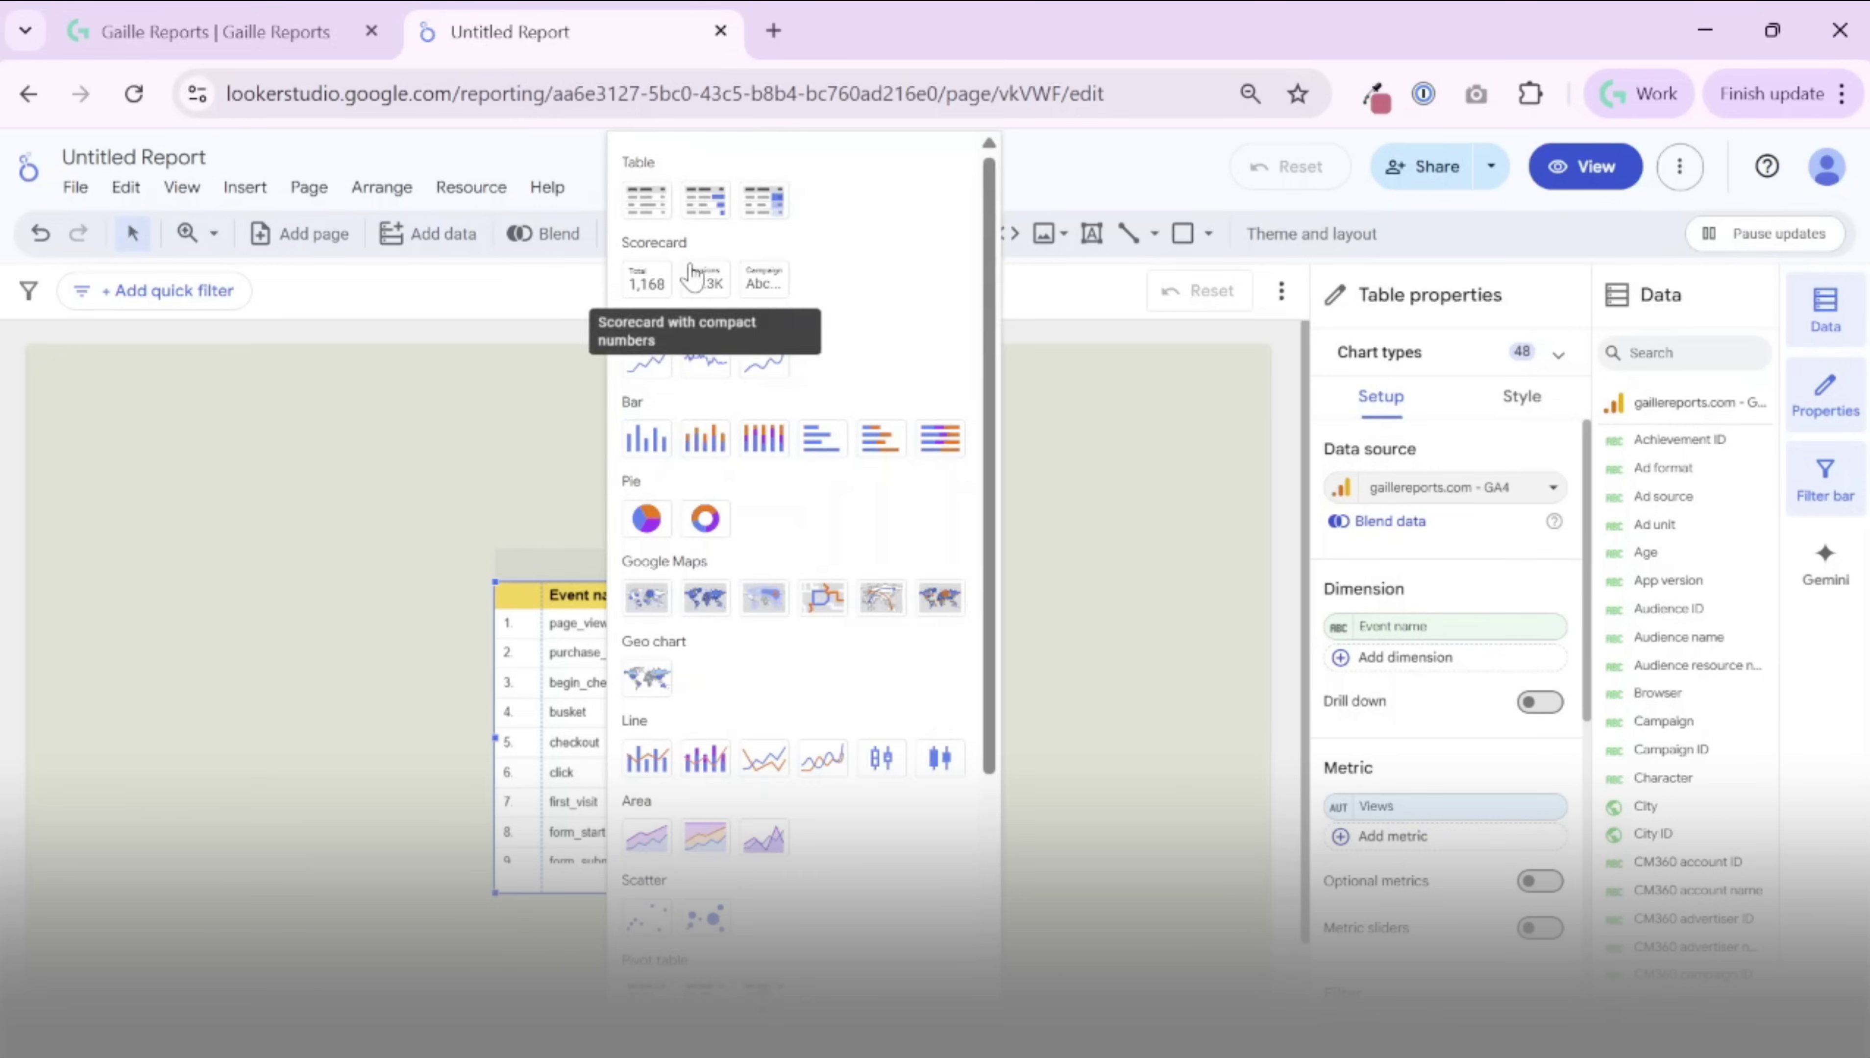
pyautogui.scroll(-5, 822, 919)
pyautogui.scroll(5, 841, 838)
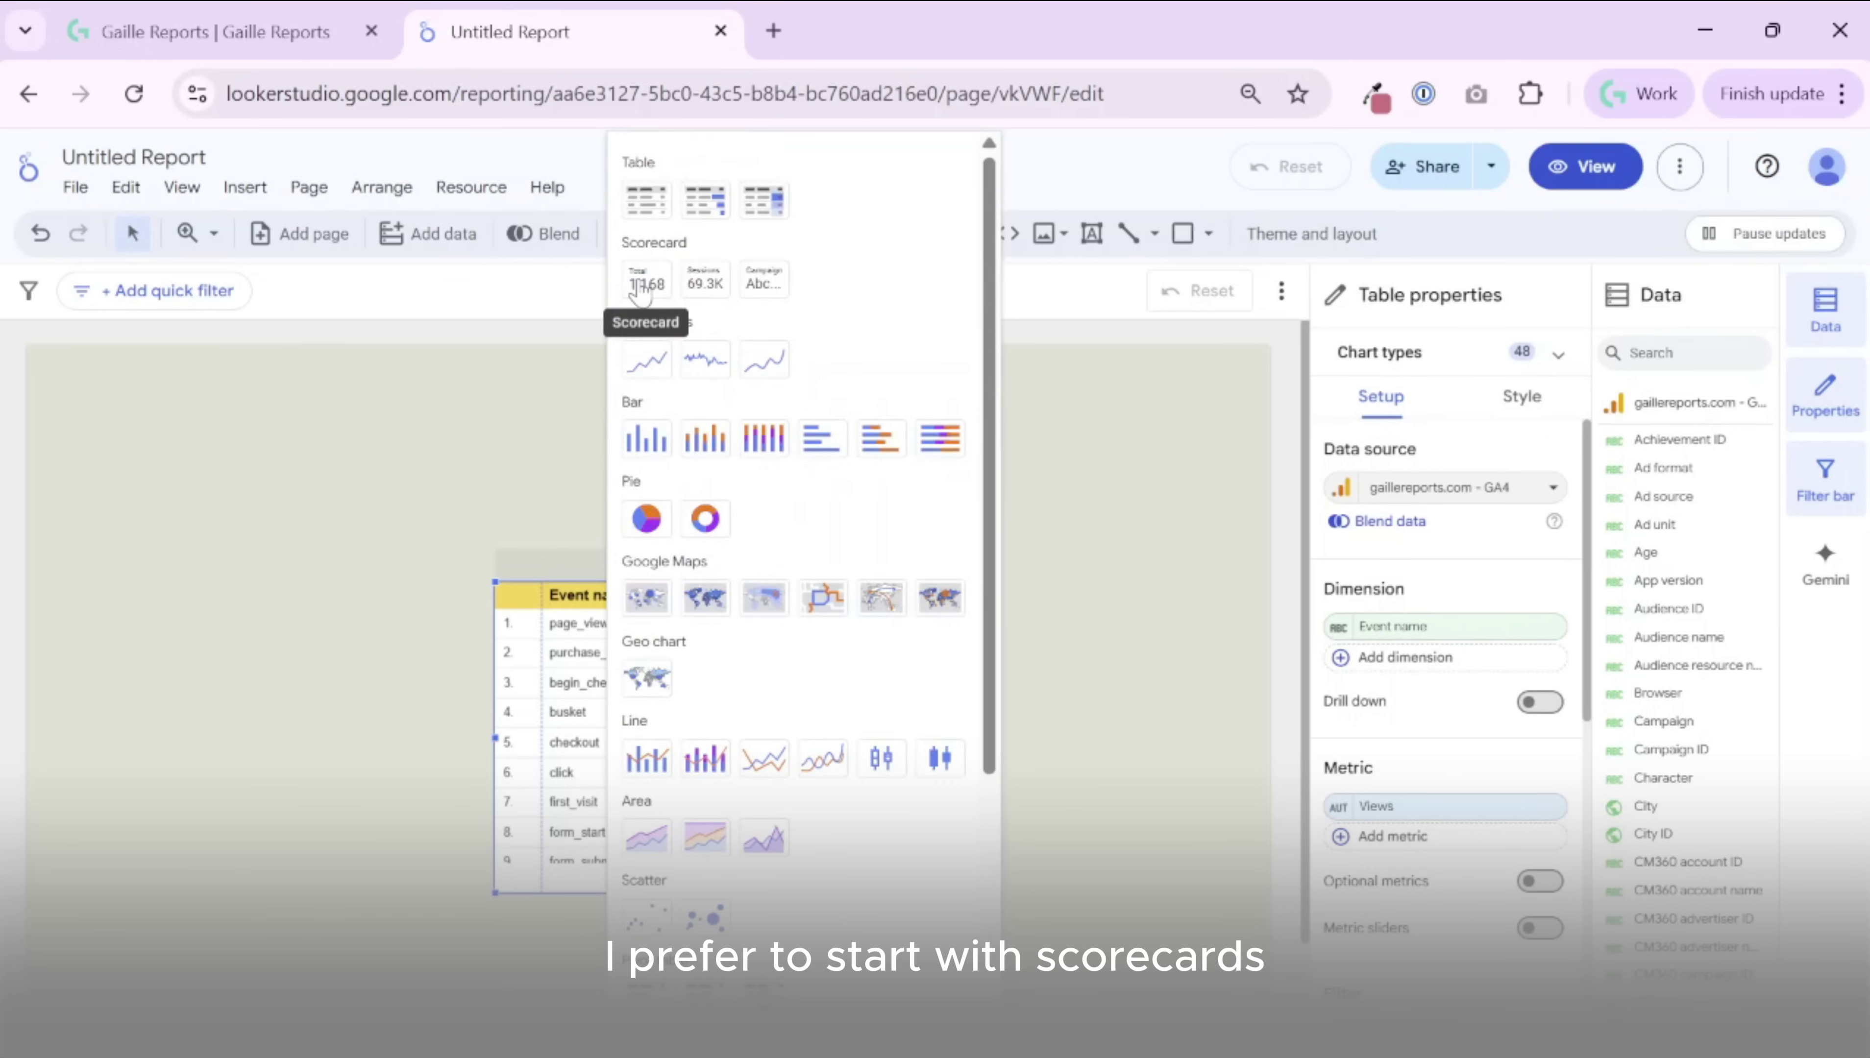
pyautogui.click(641, 292)
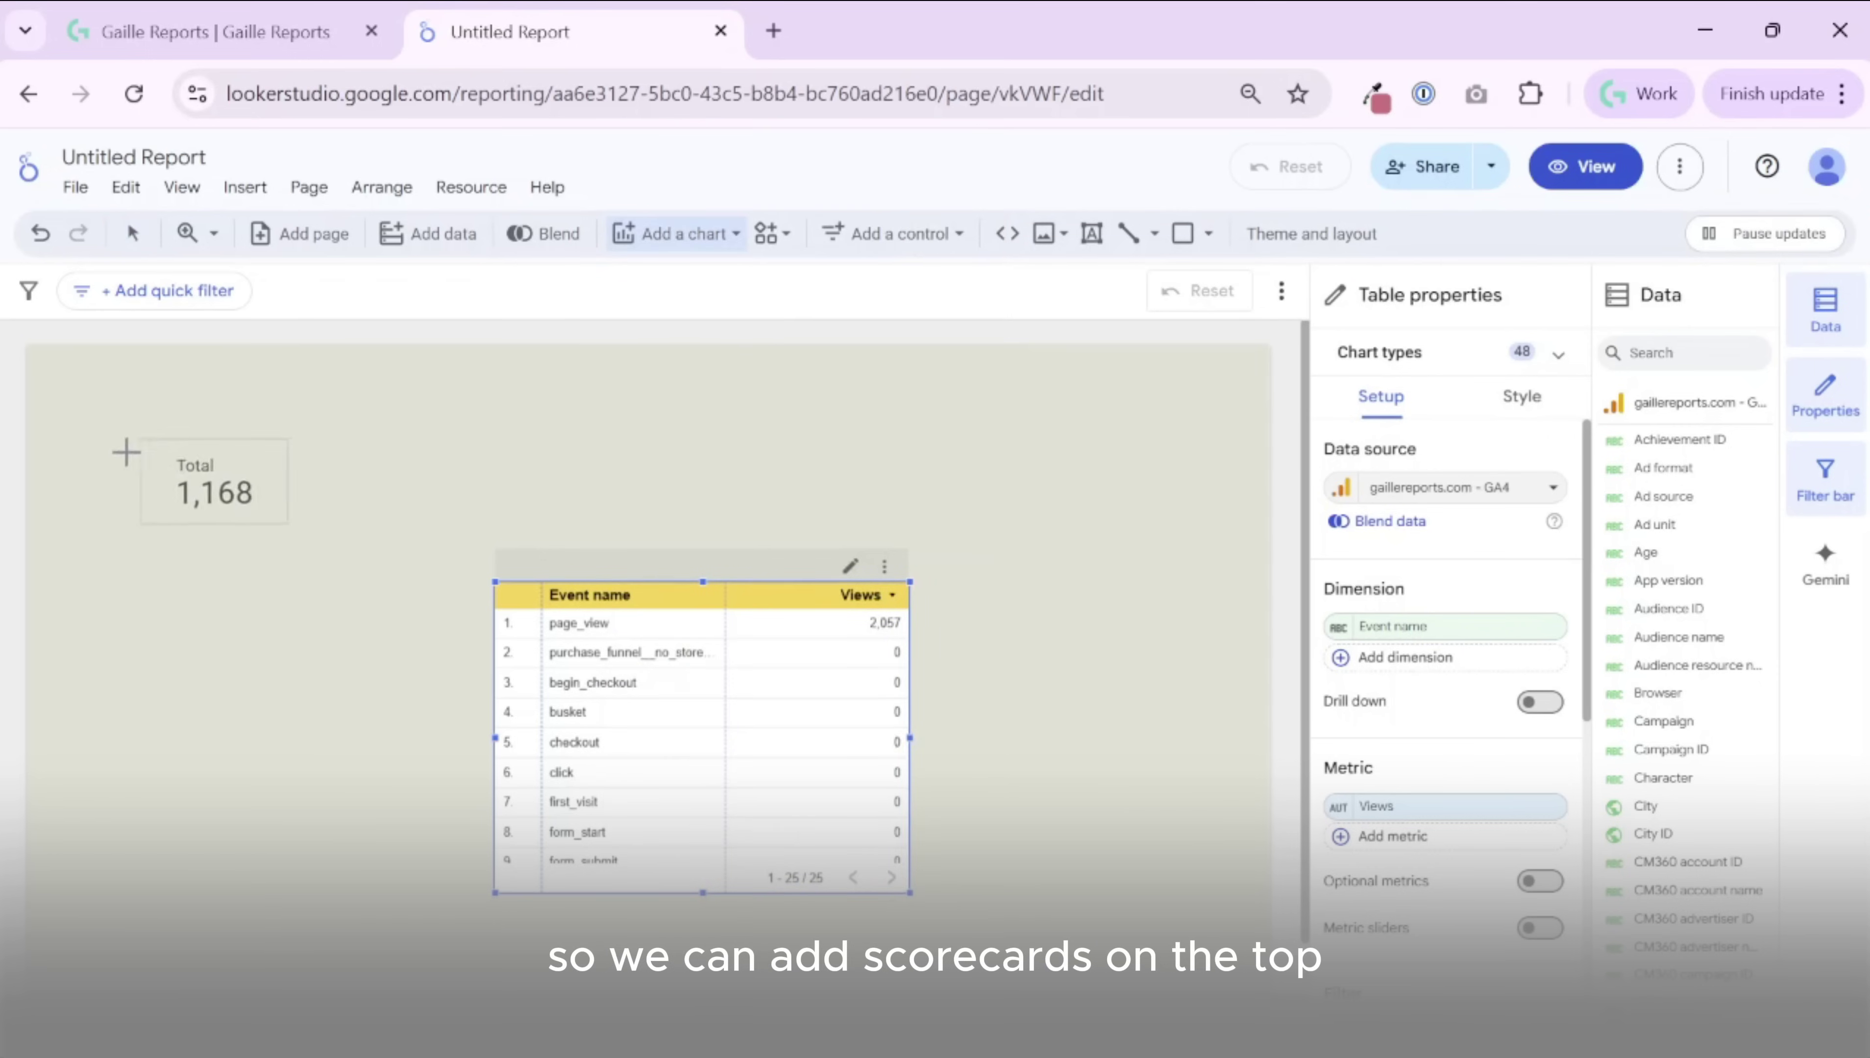
# - Place the Views scorecard (2,057) at the canvas top-left and drag the table further down
pyautogui.click(92, 408)
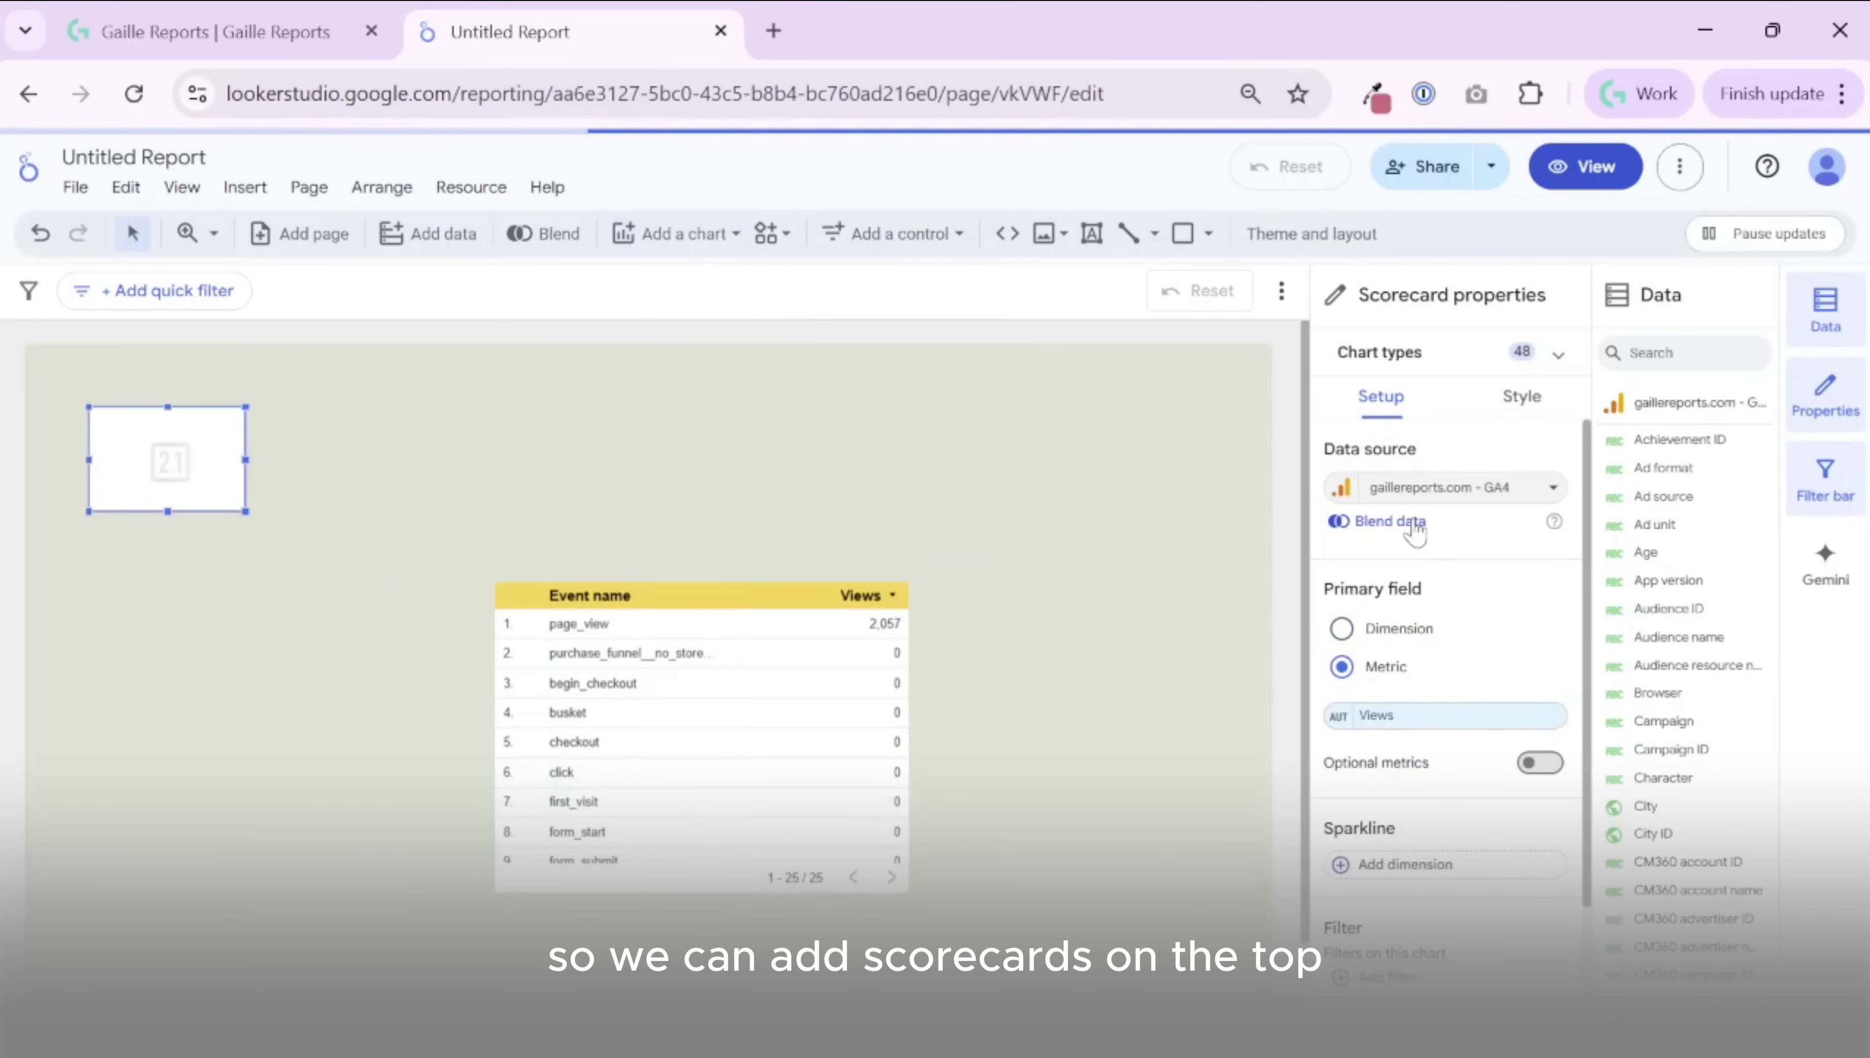
pyautogui.moveTo(626, 597); pyautogui.dragTo(644, 814)
pyautogui.click(176, 447)
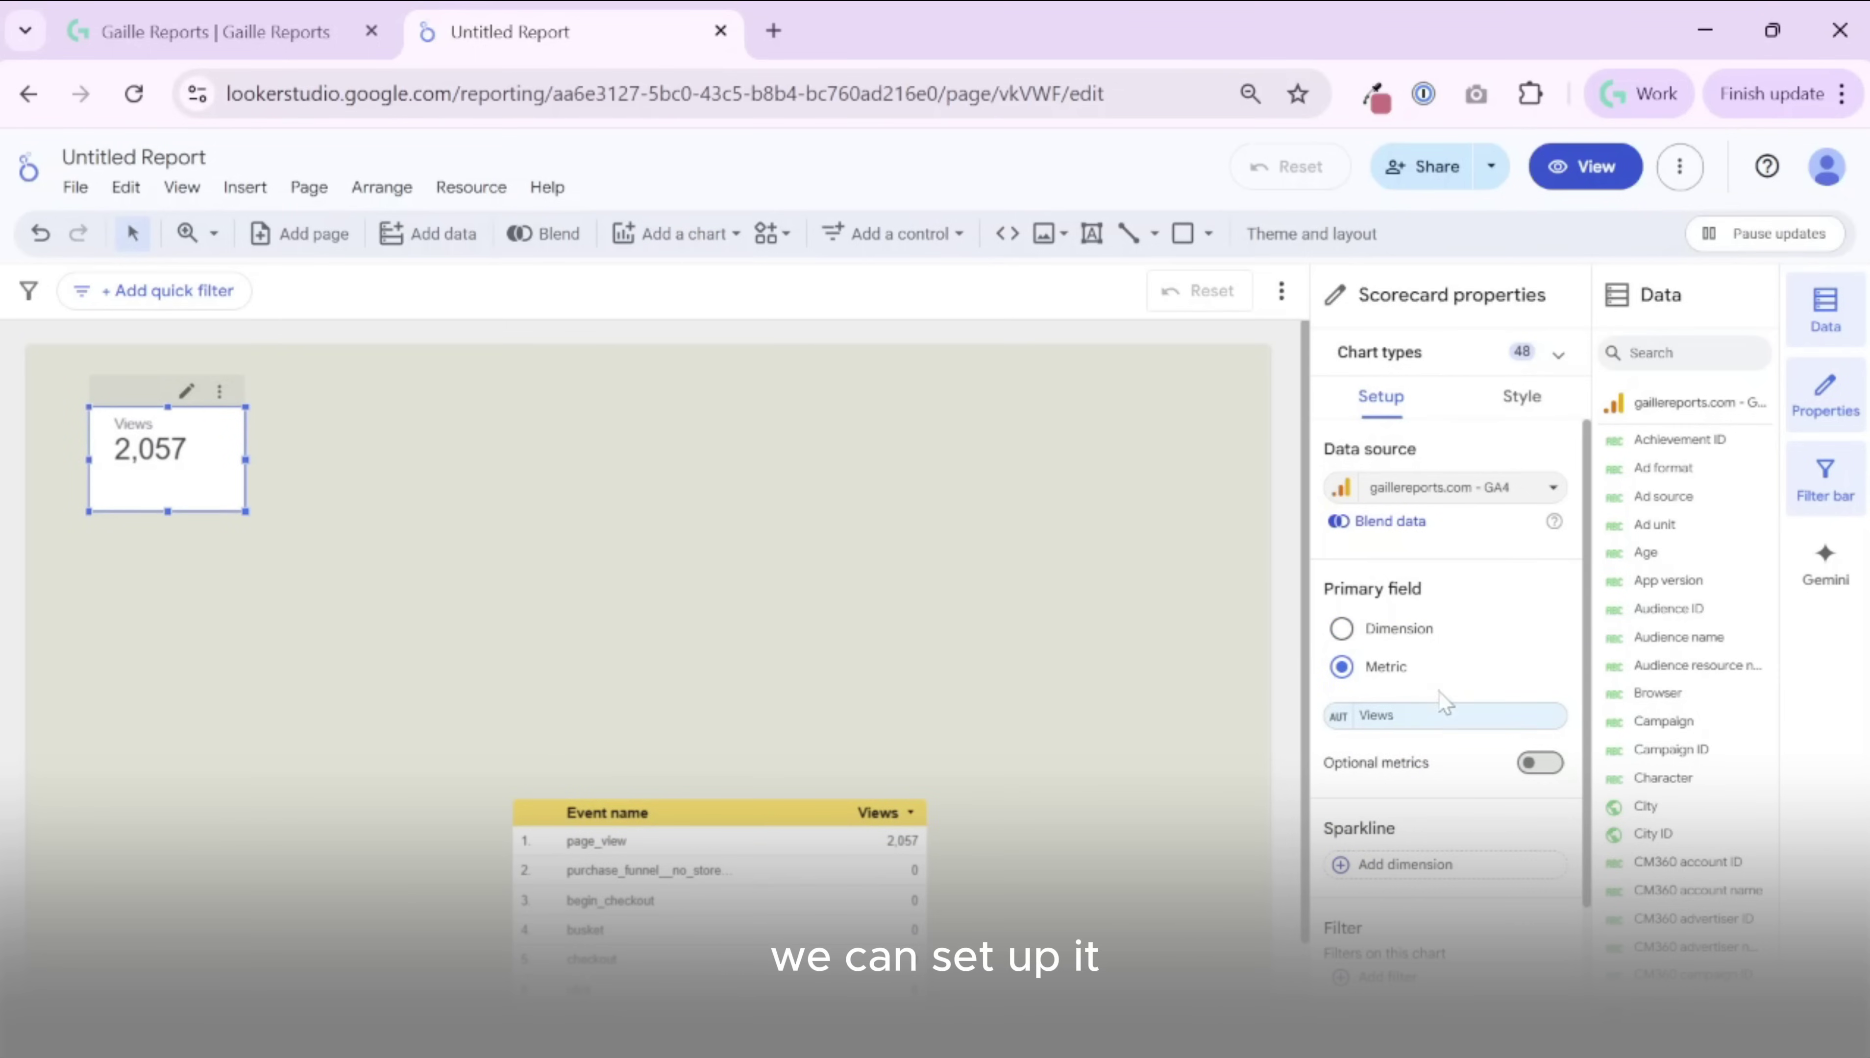
# - Search the data fields for 'users' and swap the scorecard metric to Active users (1,375)
pyautogui.click(1473, 719)
pyautogui.press('Escape')
pyautogui.click(1440, 719)
pyautogui.write('user')
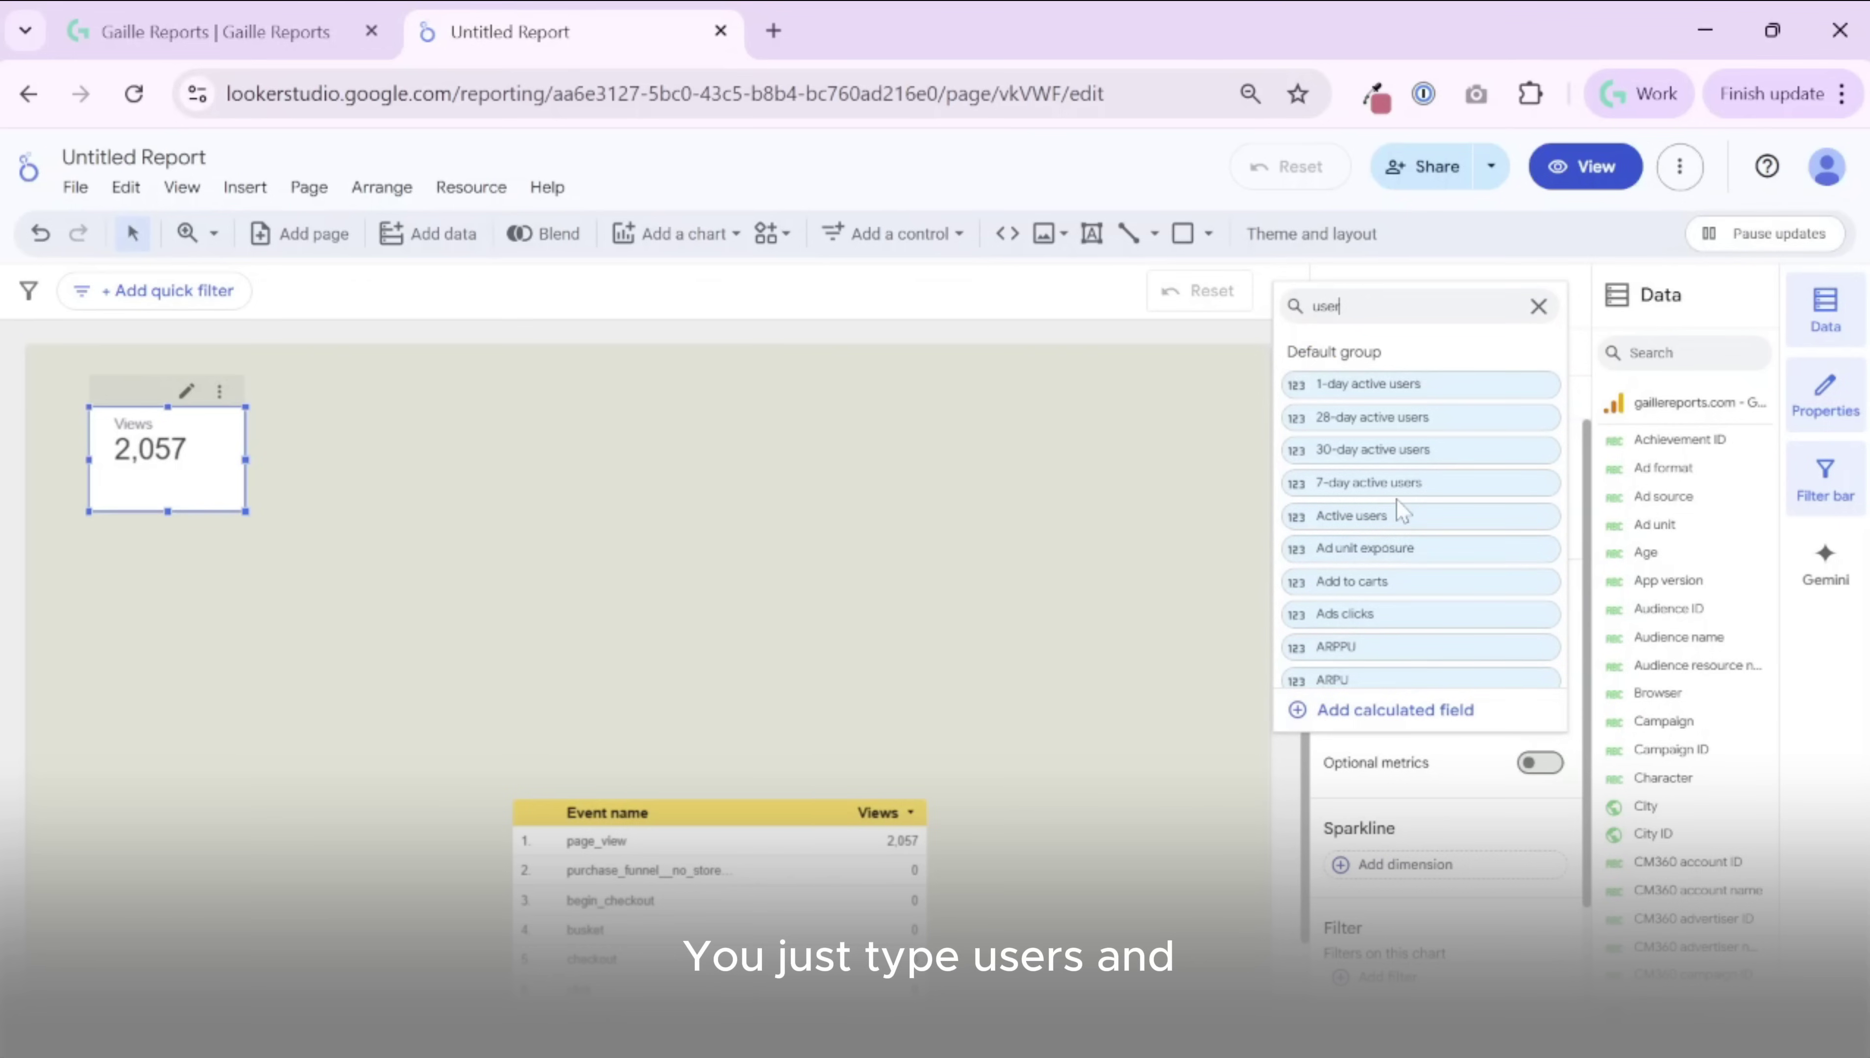
pyautogui.scroll(-5, 1463, 711)
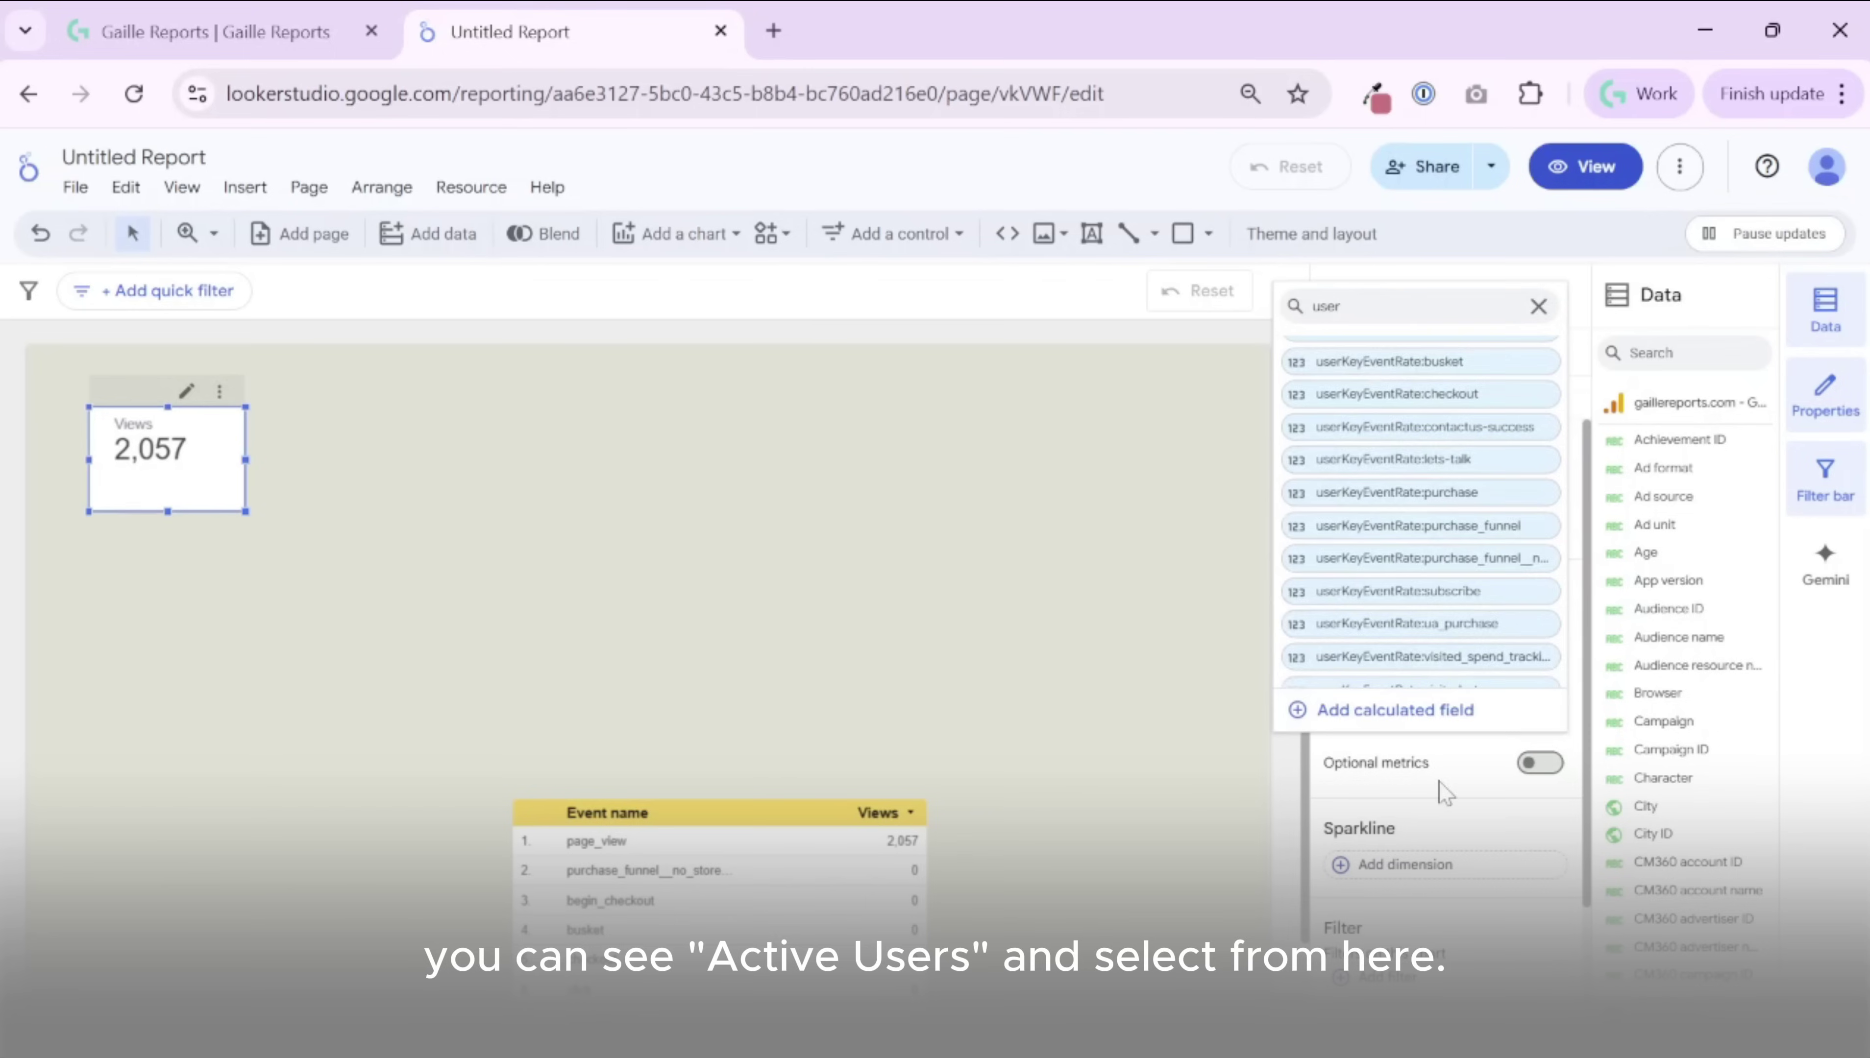
pyautogui.click(1446, 802)
pyautogui.click(1649, 352)
pyautogui.write('users')
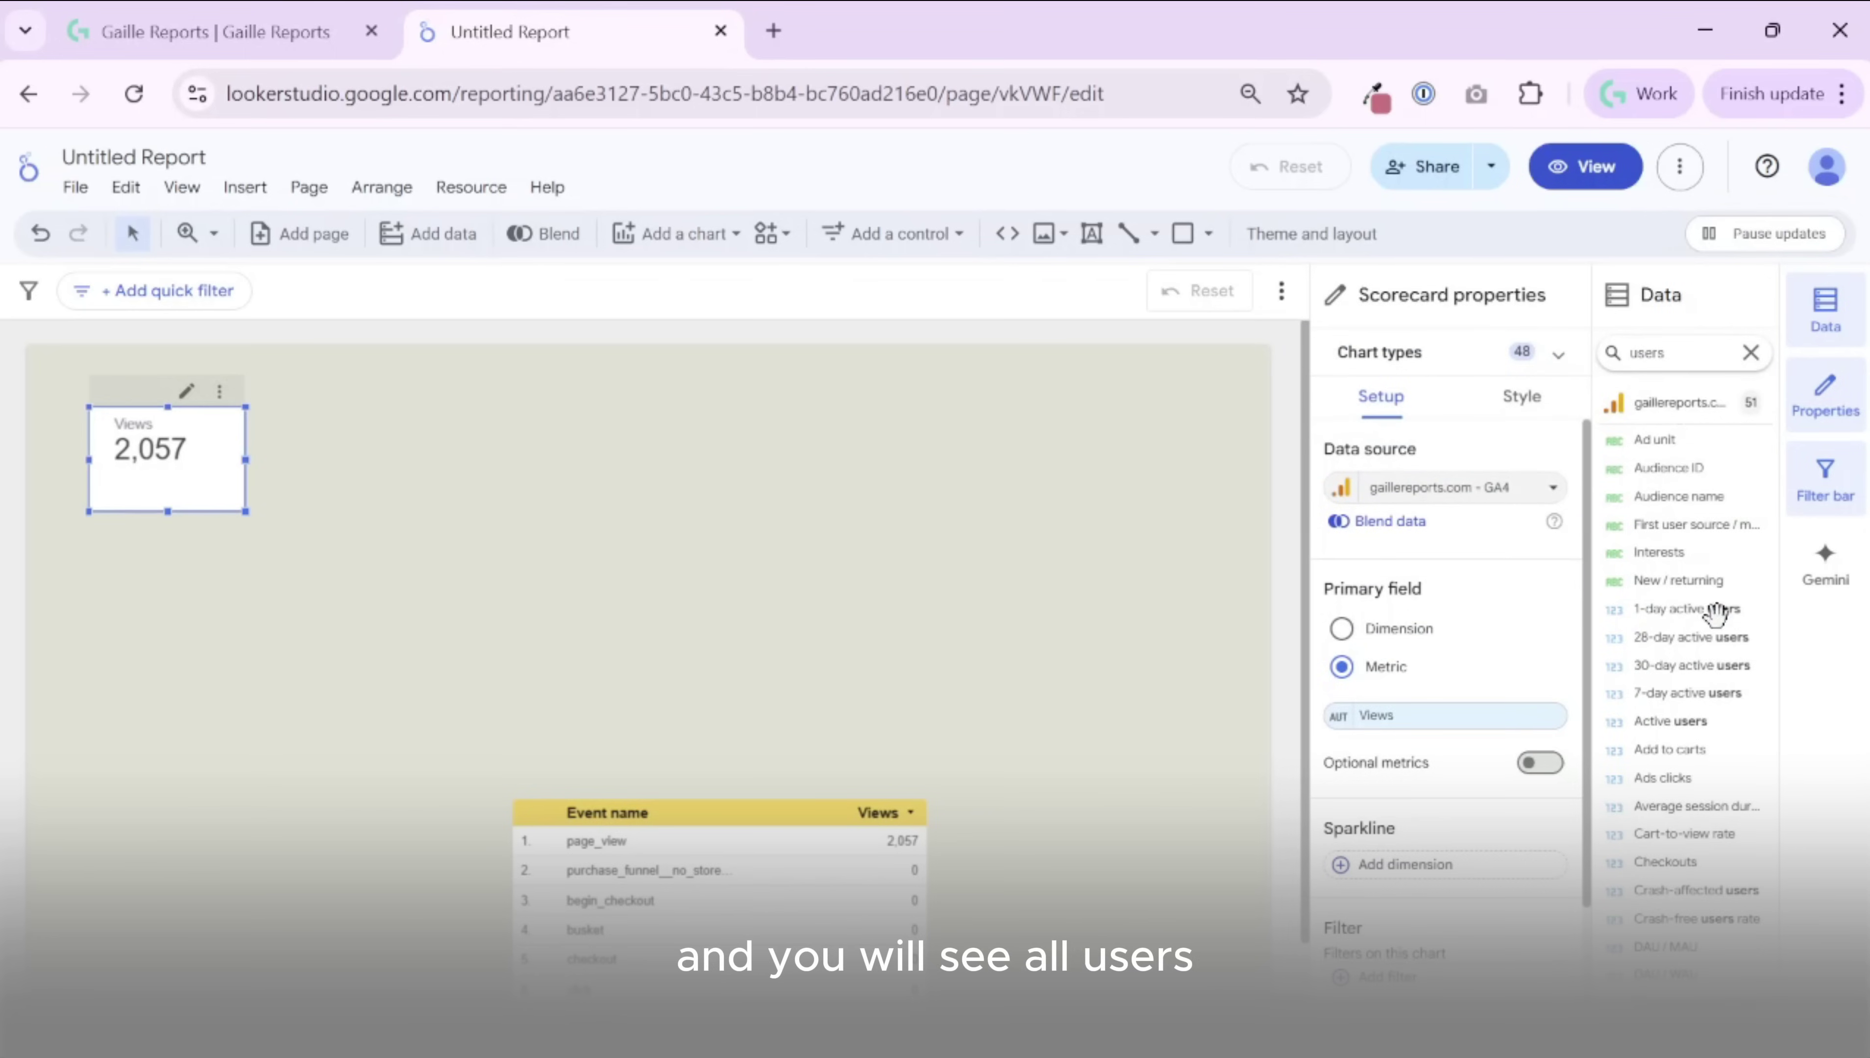
pyautogui.scroll(-8, 1683, 522)
pyautogui.scroll(8, 1708, 894)
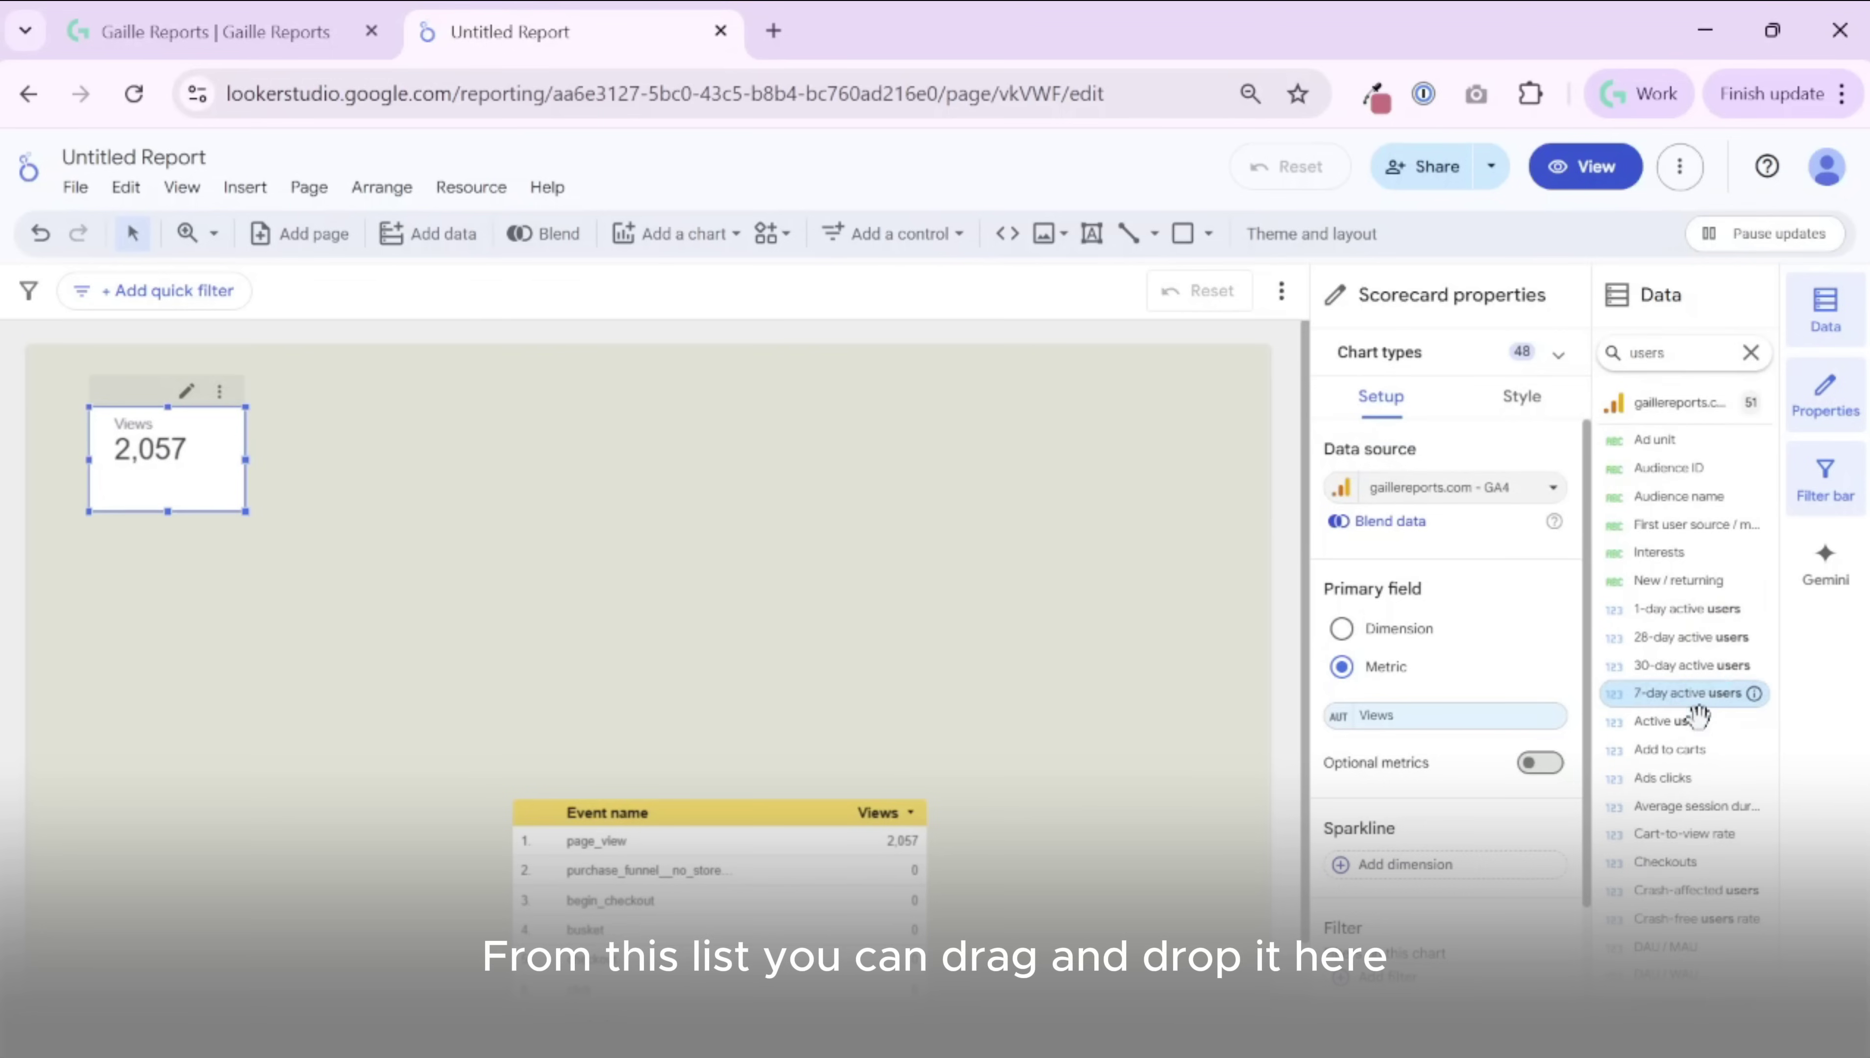
pyautogui.moveTo(1704, 722); pyautogui.dragTo(1414, 719)
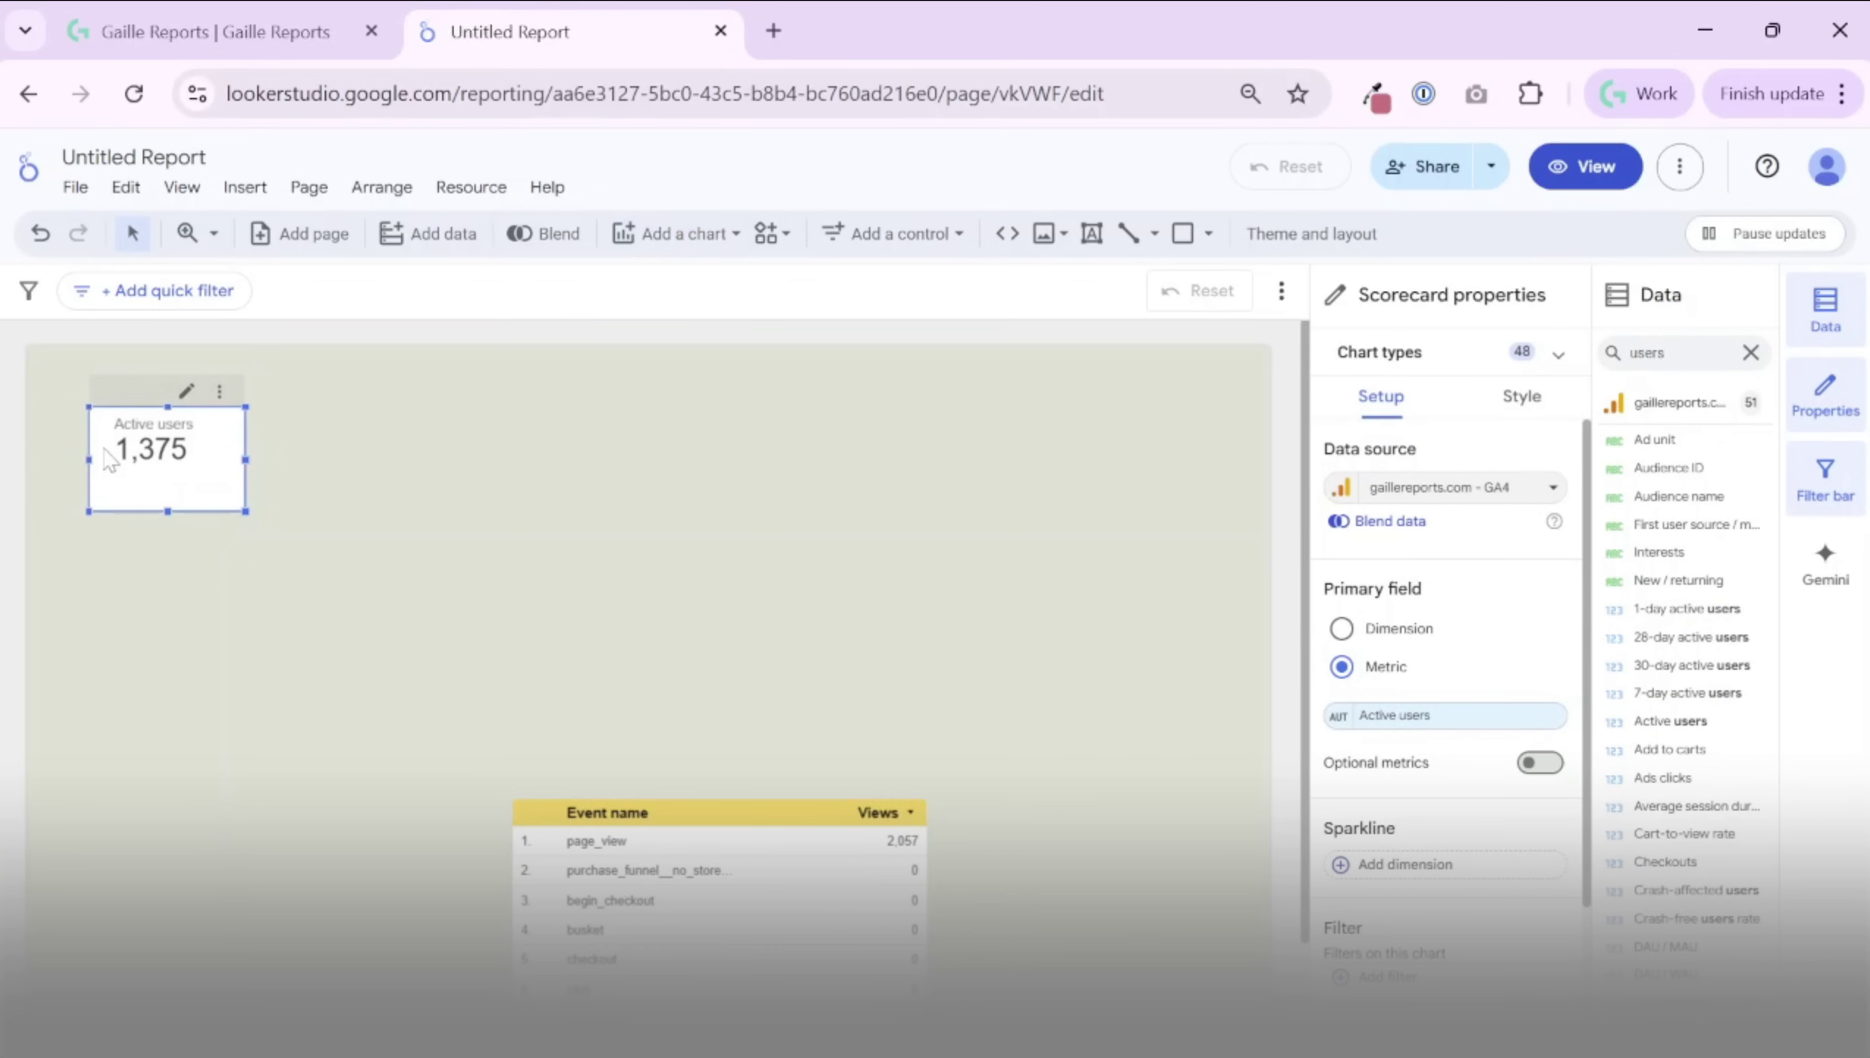
# - Add a Date sparkline beneath the number and review the Style settings
pyautogui.scroll(-3, 1484, 849)
pyautogui.click(1395, 587)
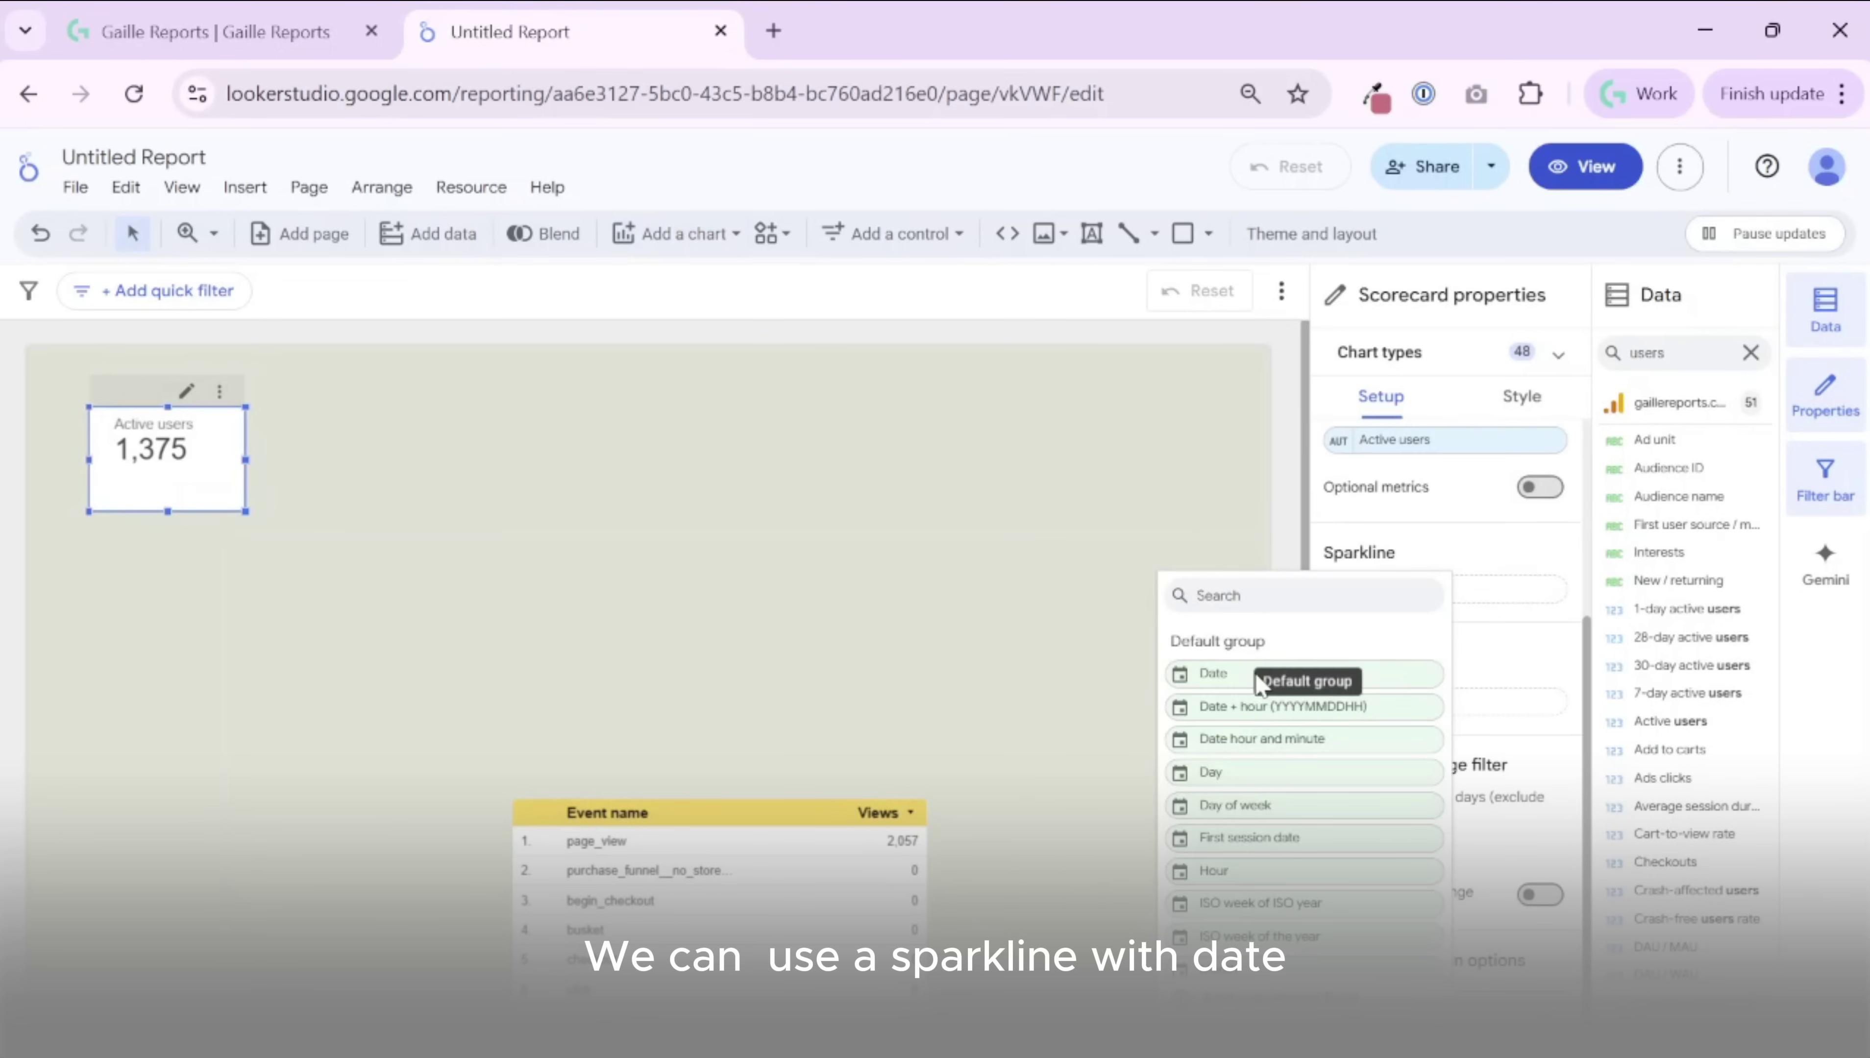
pyautogui.click(1266, 671)
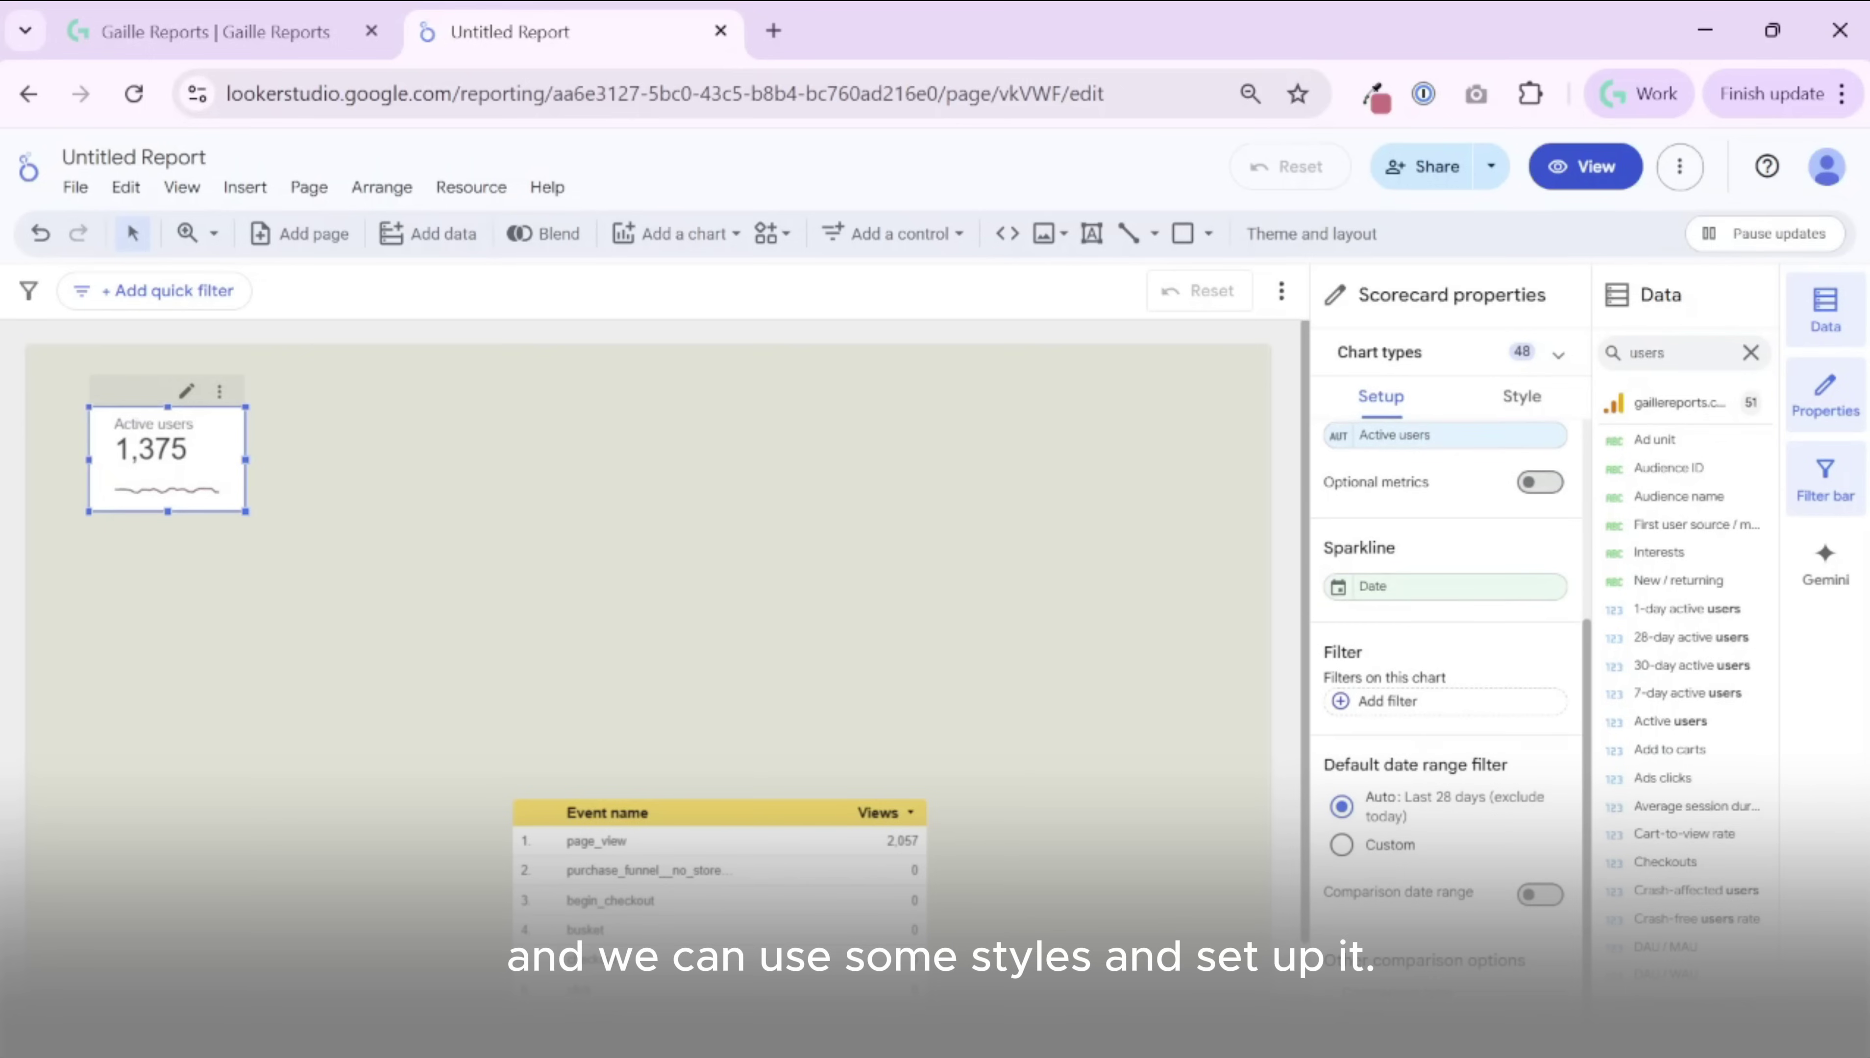
pyautogui.scroll(4, 1511, 593)
pyautogui.click(1522, 404)
pyautogui.scroll(-5, 1548, 852)
pyautogui.scroll(5, 1444, 742)
# - Duplicate the Active users scorecard with copy and paste, placing it right of the original
pyautogui.click(391, 501)
pyautogui.click(167, 459)
pyautogui.hotkey('ctrl', 'c')
pyautogui.hotkey('ctrl', 'v')
pyautogui.moveTo(192, 454); pyautogui.dragTo(340, 434)
# - Change the duplicate scorecard's metric to Sessions (1,783)
pyautogui.click(1379, 393)
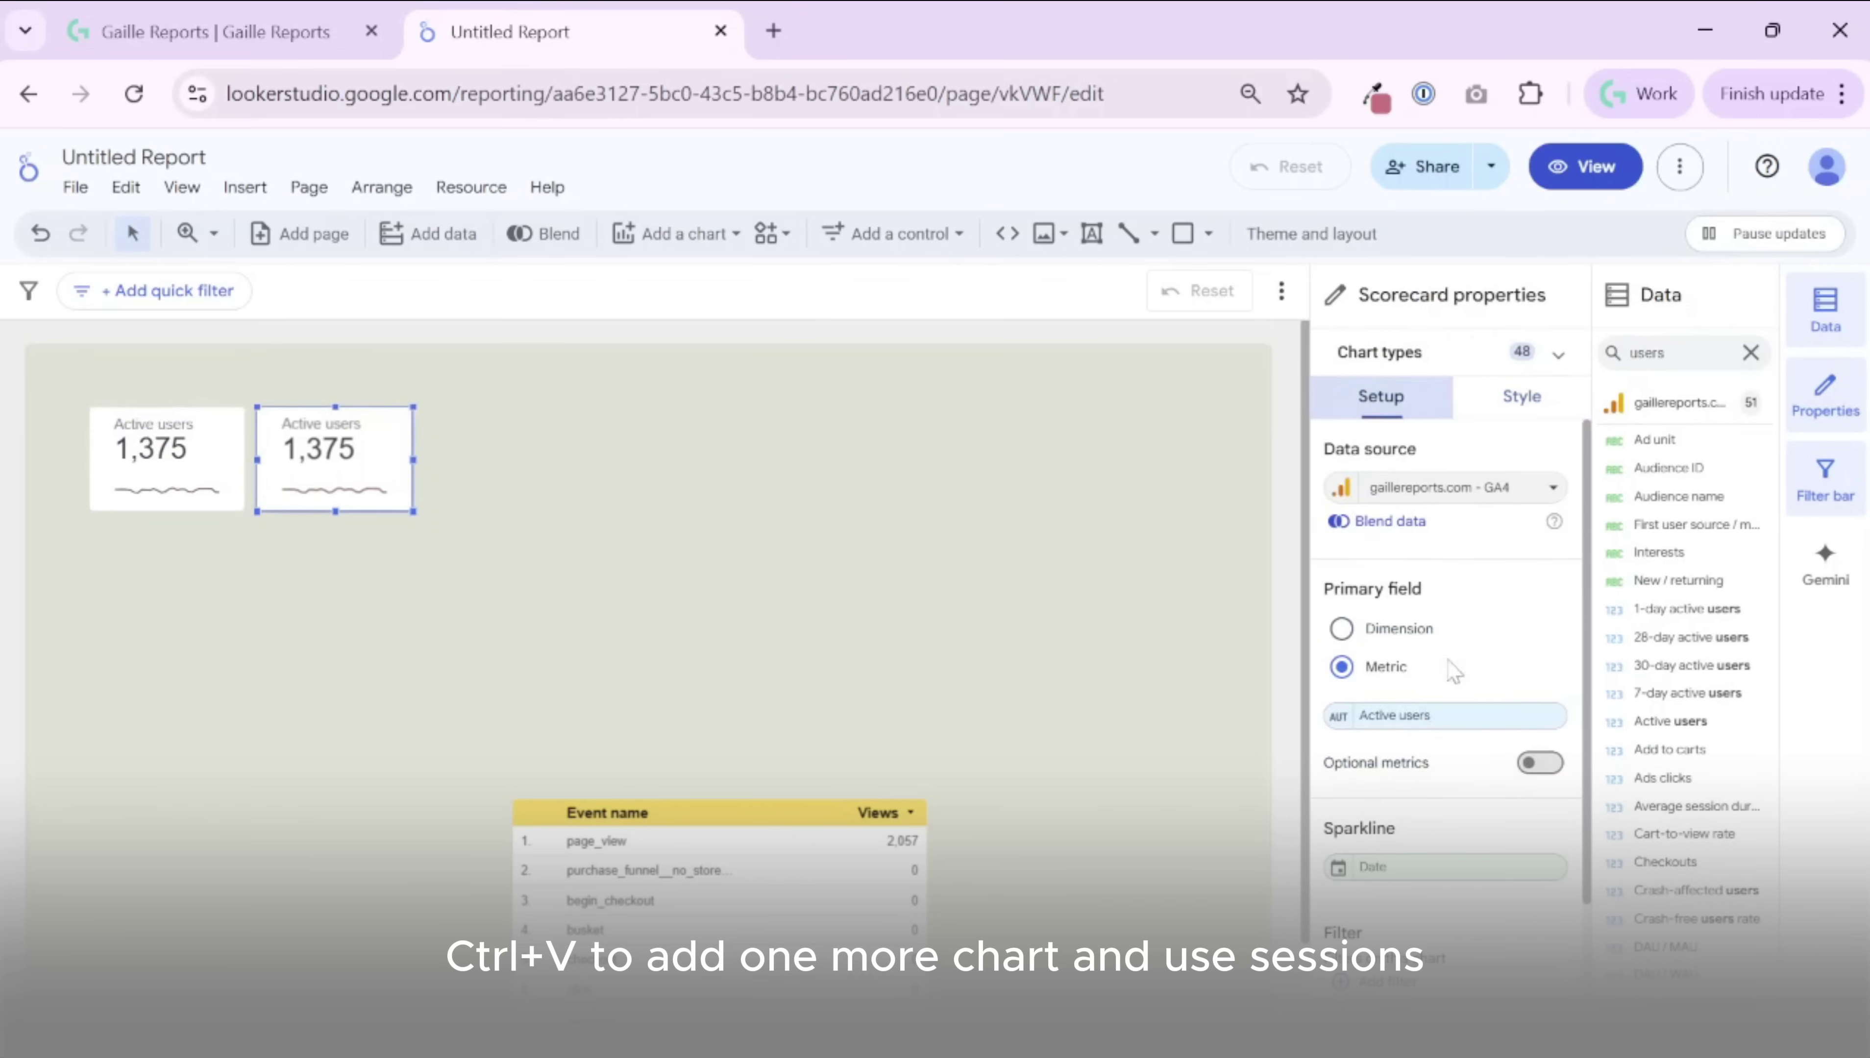
pyautogui.click(1433, 716)
pyautogui.click(1370, 384)
# - Move the Event name table up beside the two scorecards
pyautogui.click(518, 475)
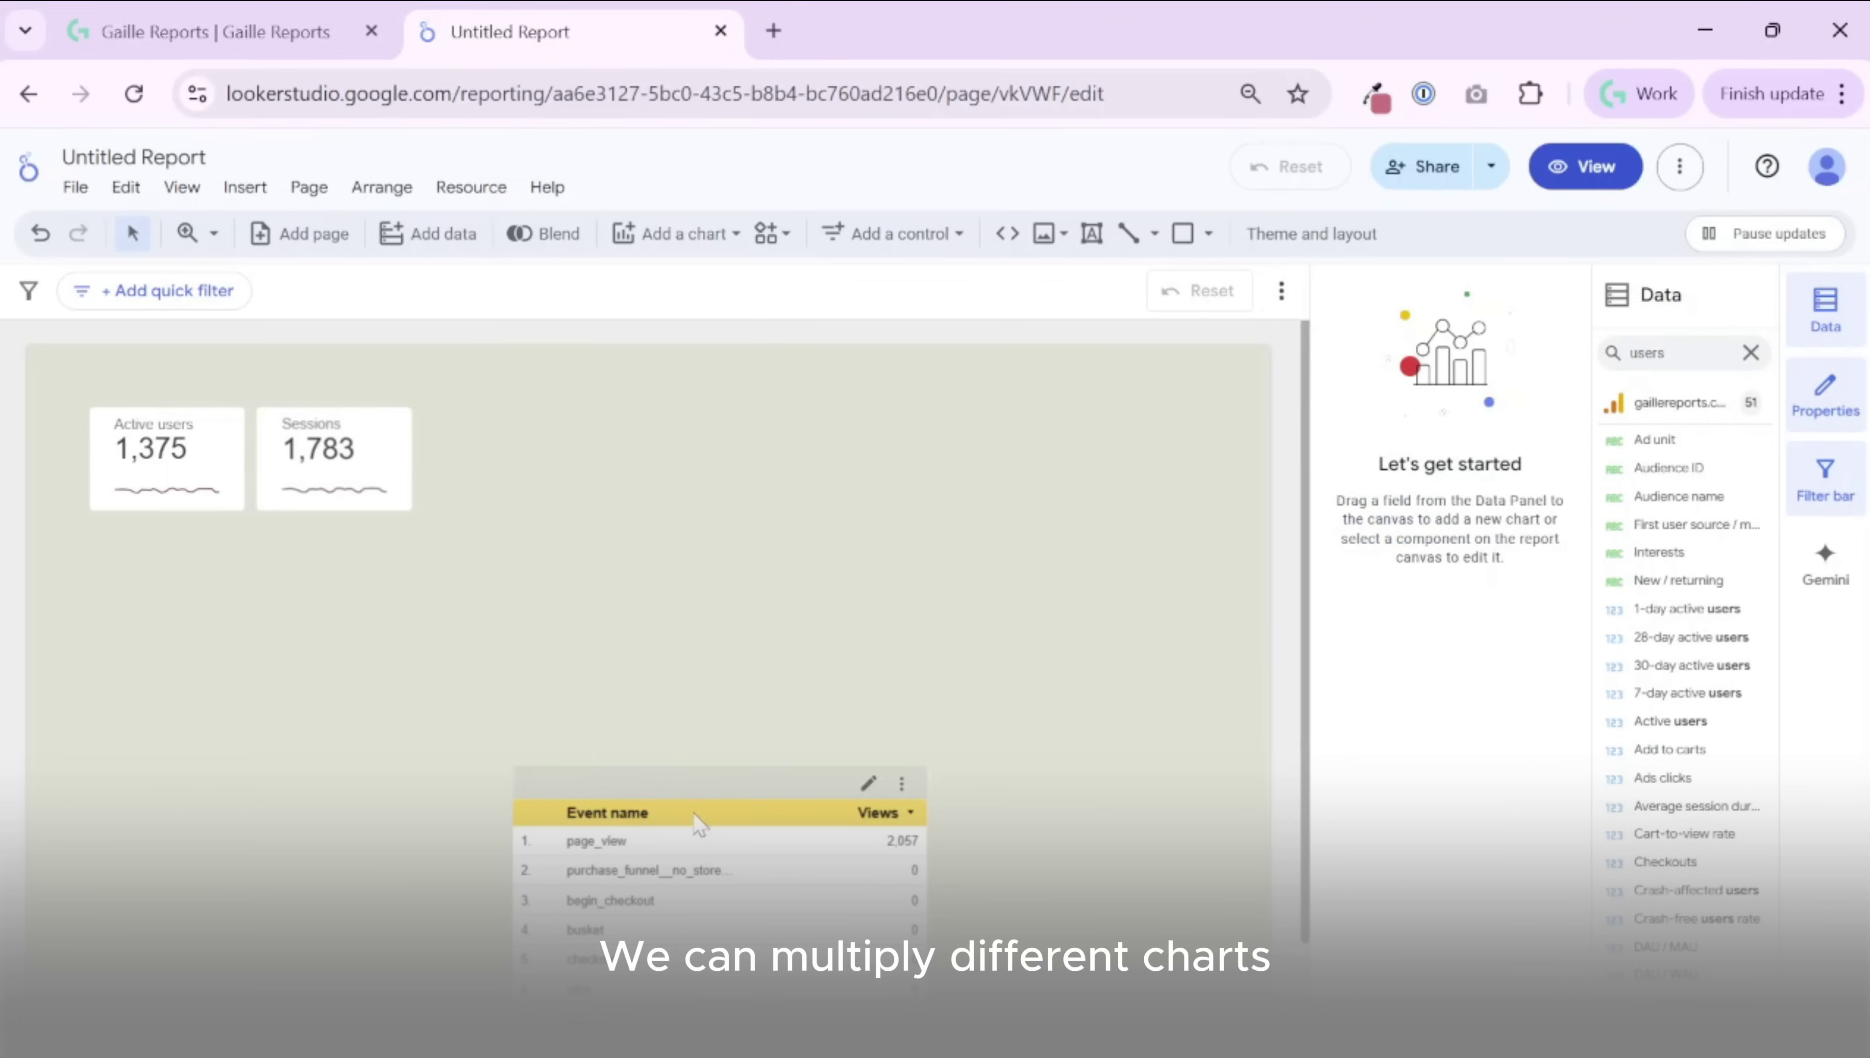
pyautogui.click(371, 445)
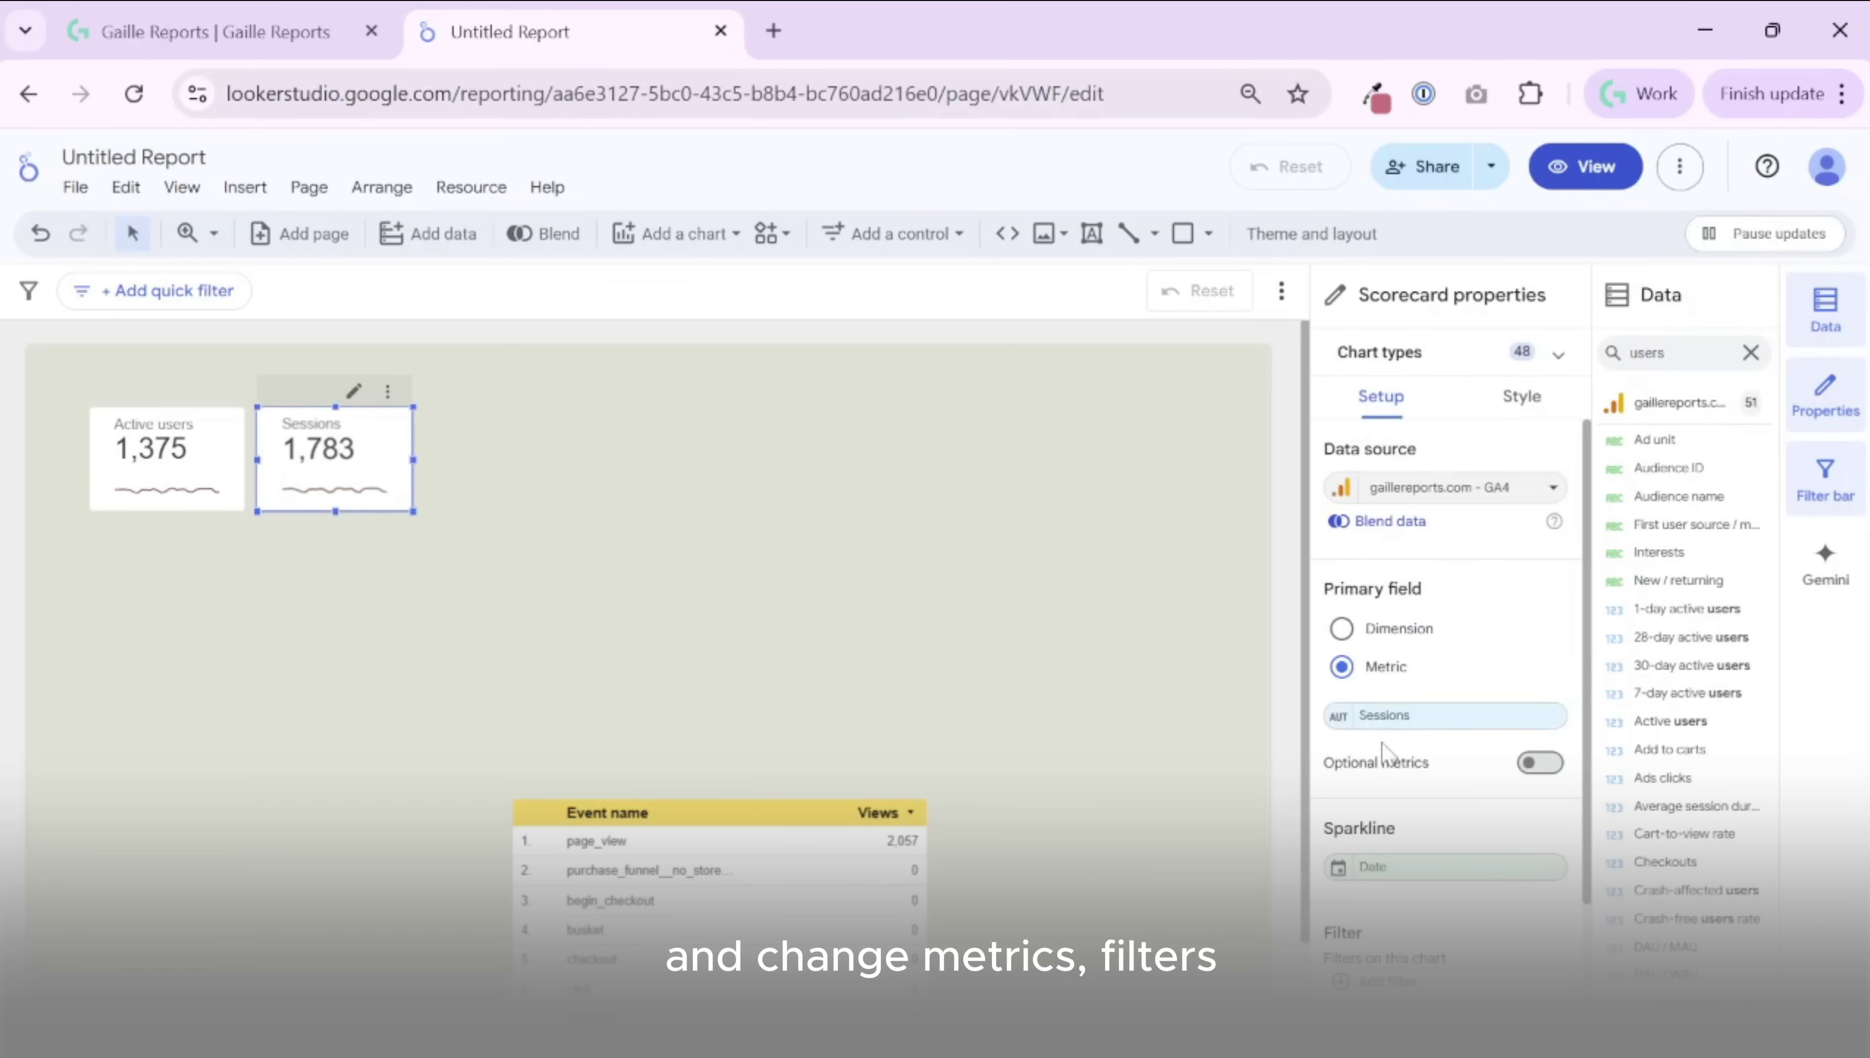
pyautogui.scroll(-4, 1385, 860)
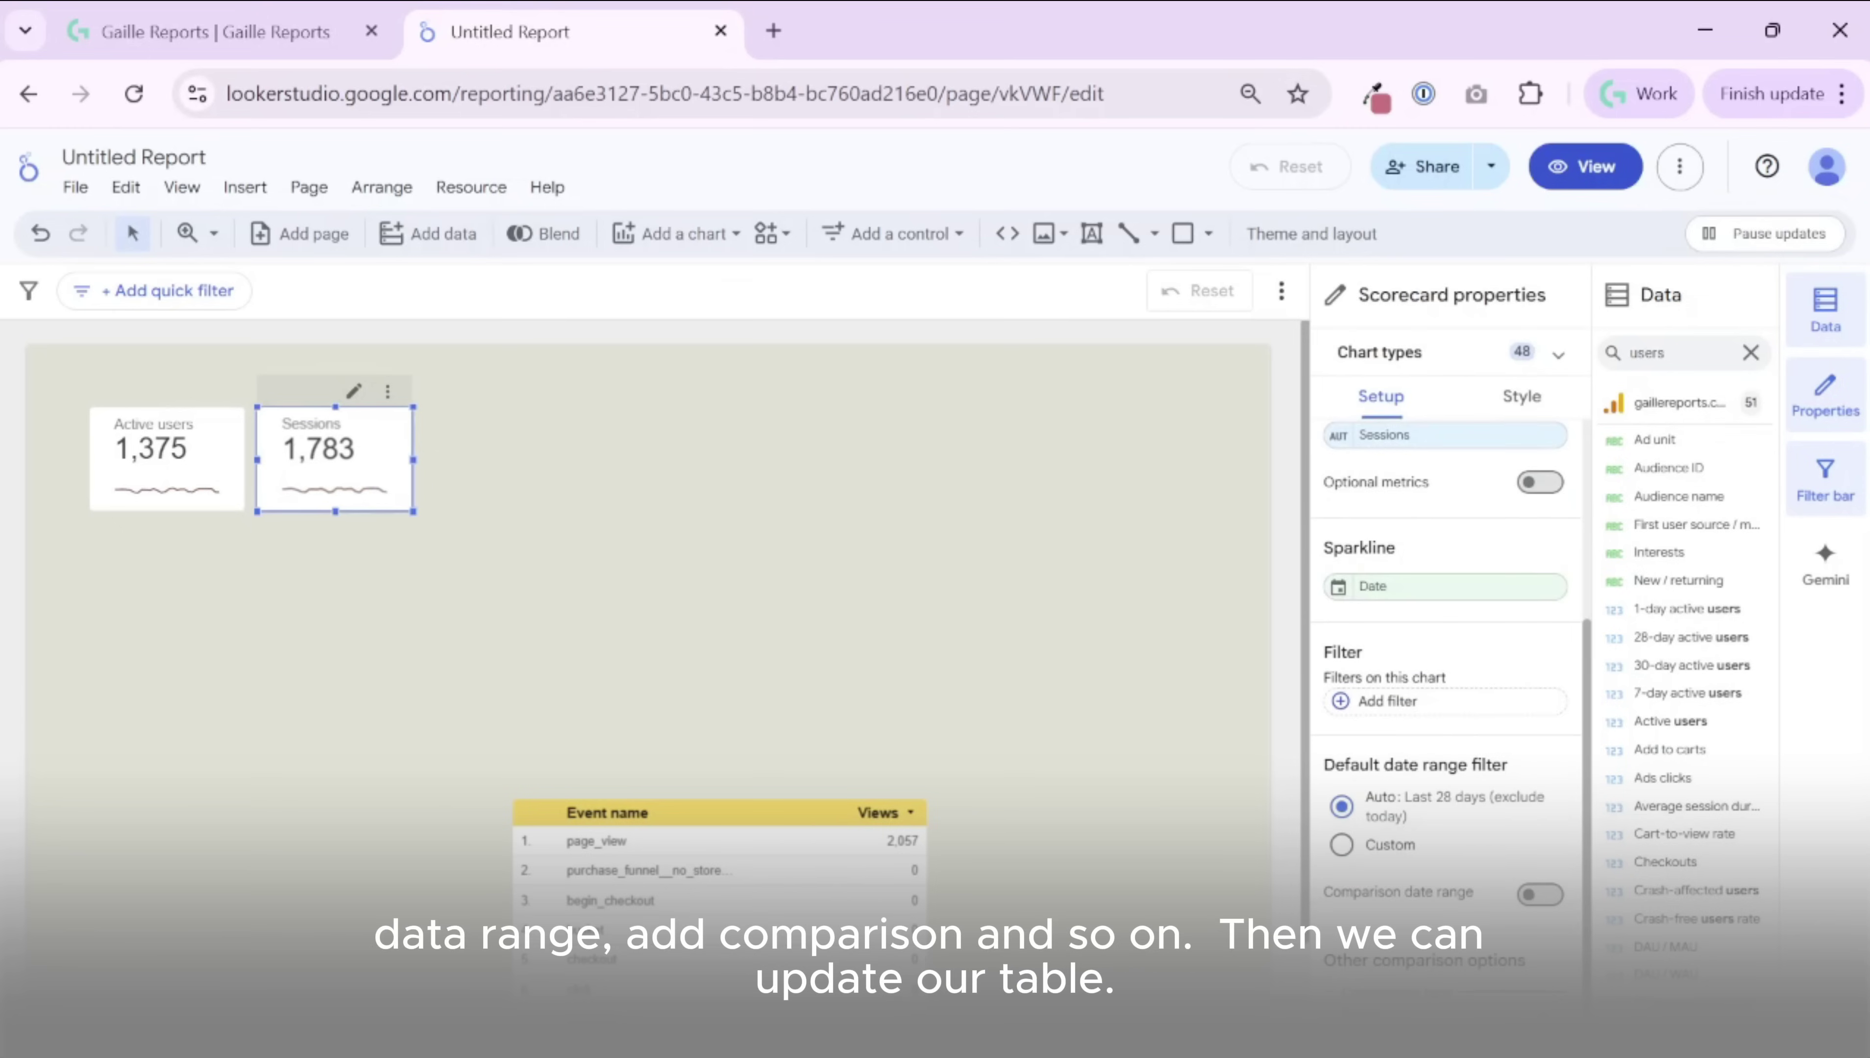
pyautogui.moveTo(781, 777); pyautogui.dragTo(683, 445)
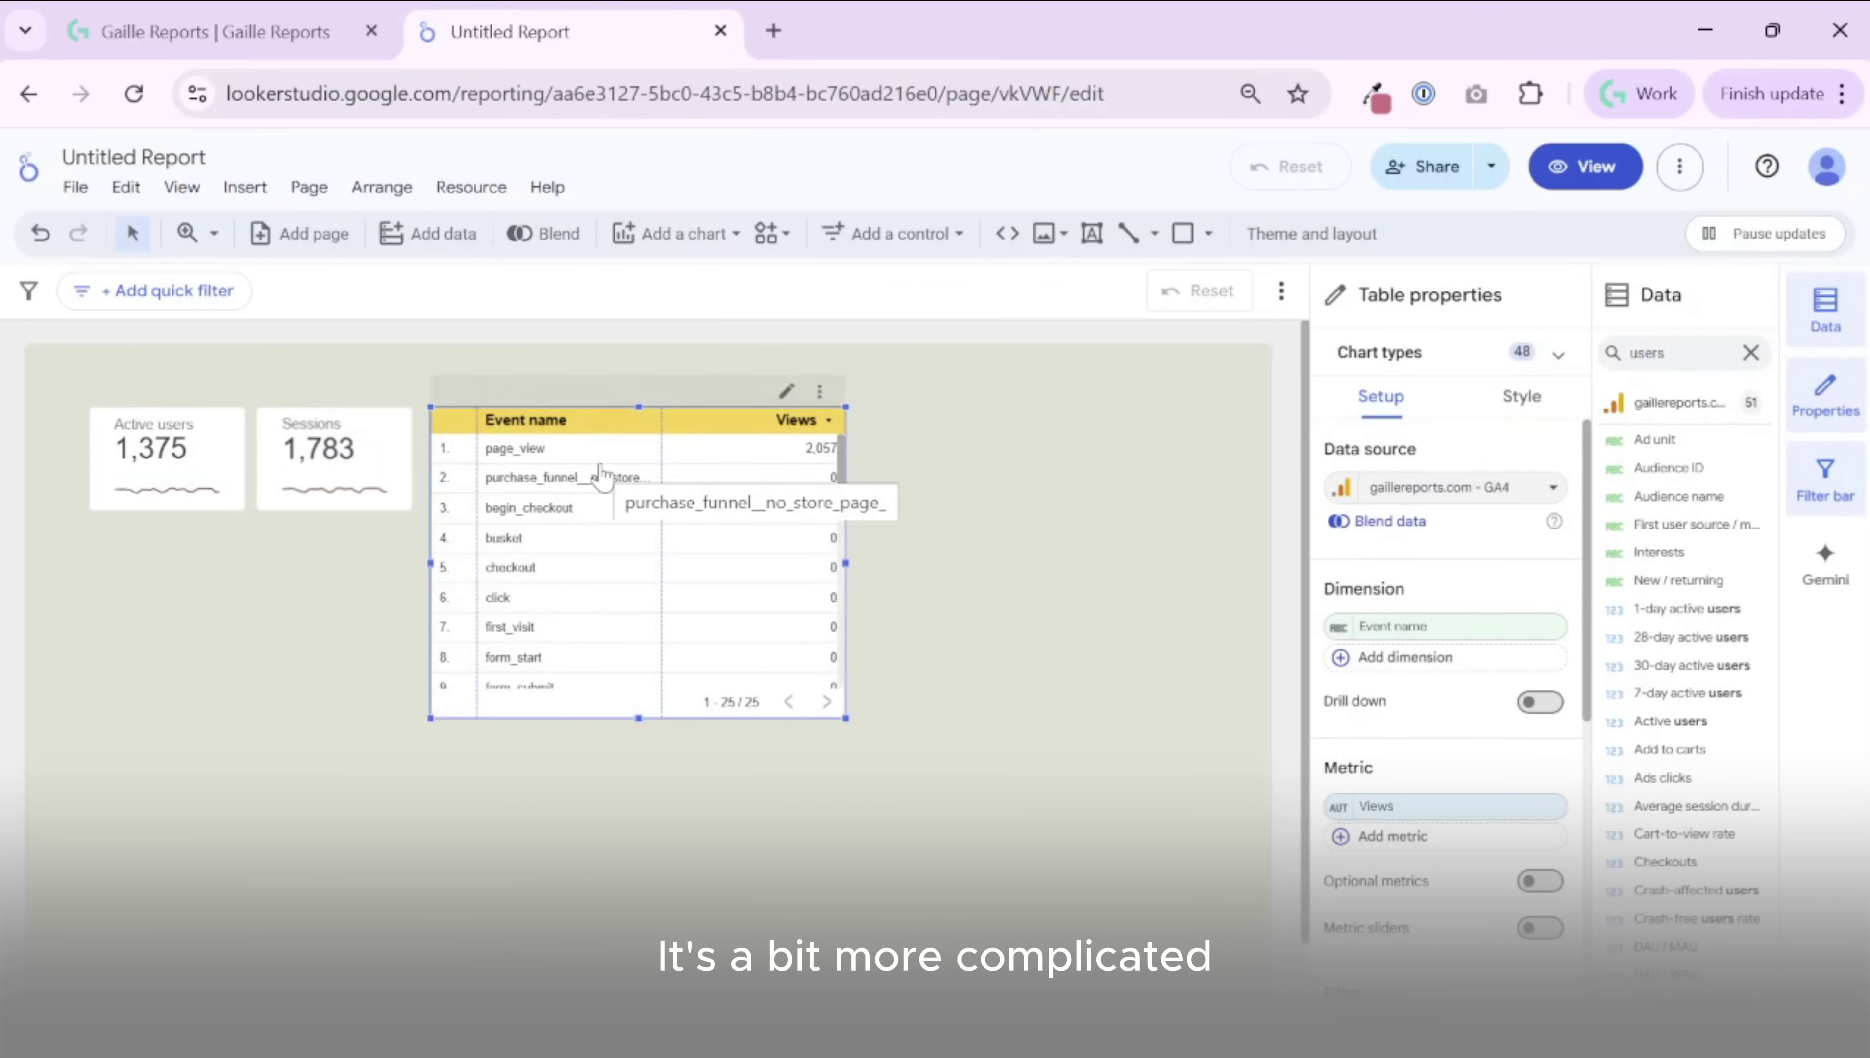
# - Widen the table and change its dimension from Event name to Session source / medium
pyautogui.moveTo(846, 719); pyautogui.dragTo(1180, 776)
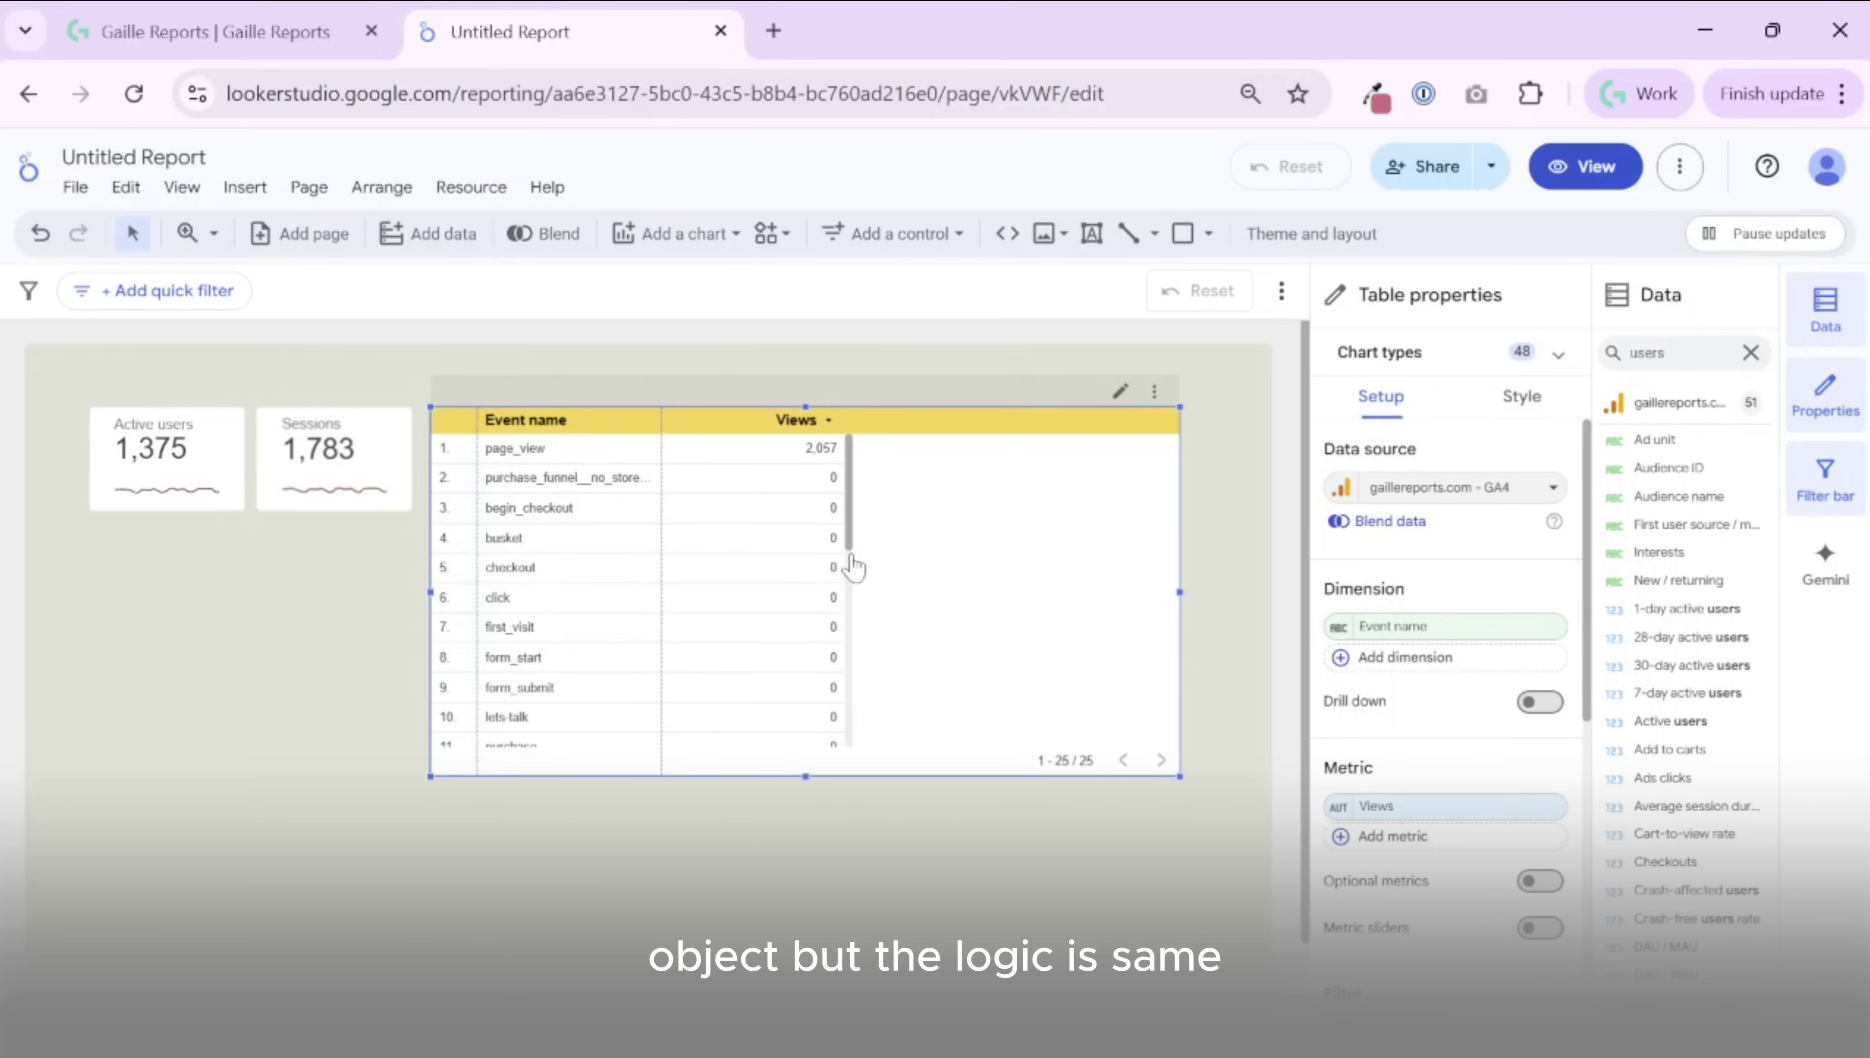
pyautogui.click(1022, 815)
pyautogui.click(743, 565)
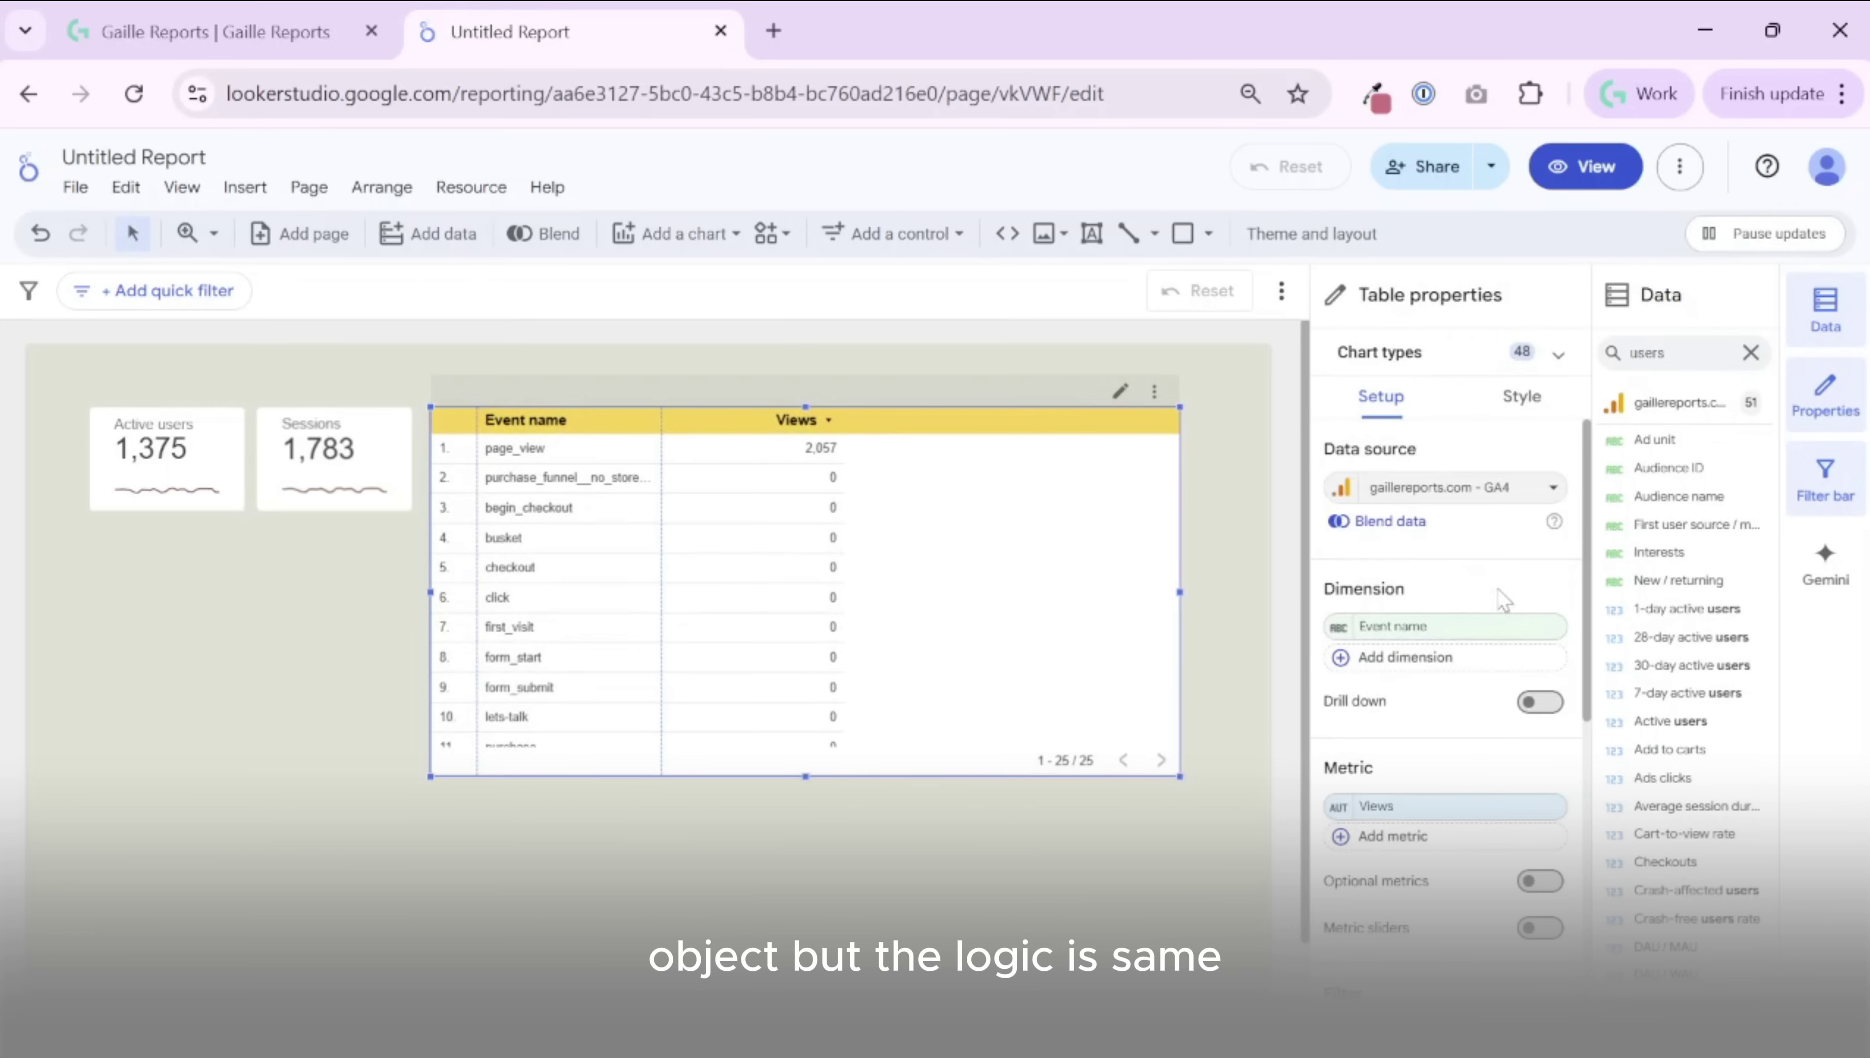
pyautogui.click(1433, 630)
pyautogui.write('source /')
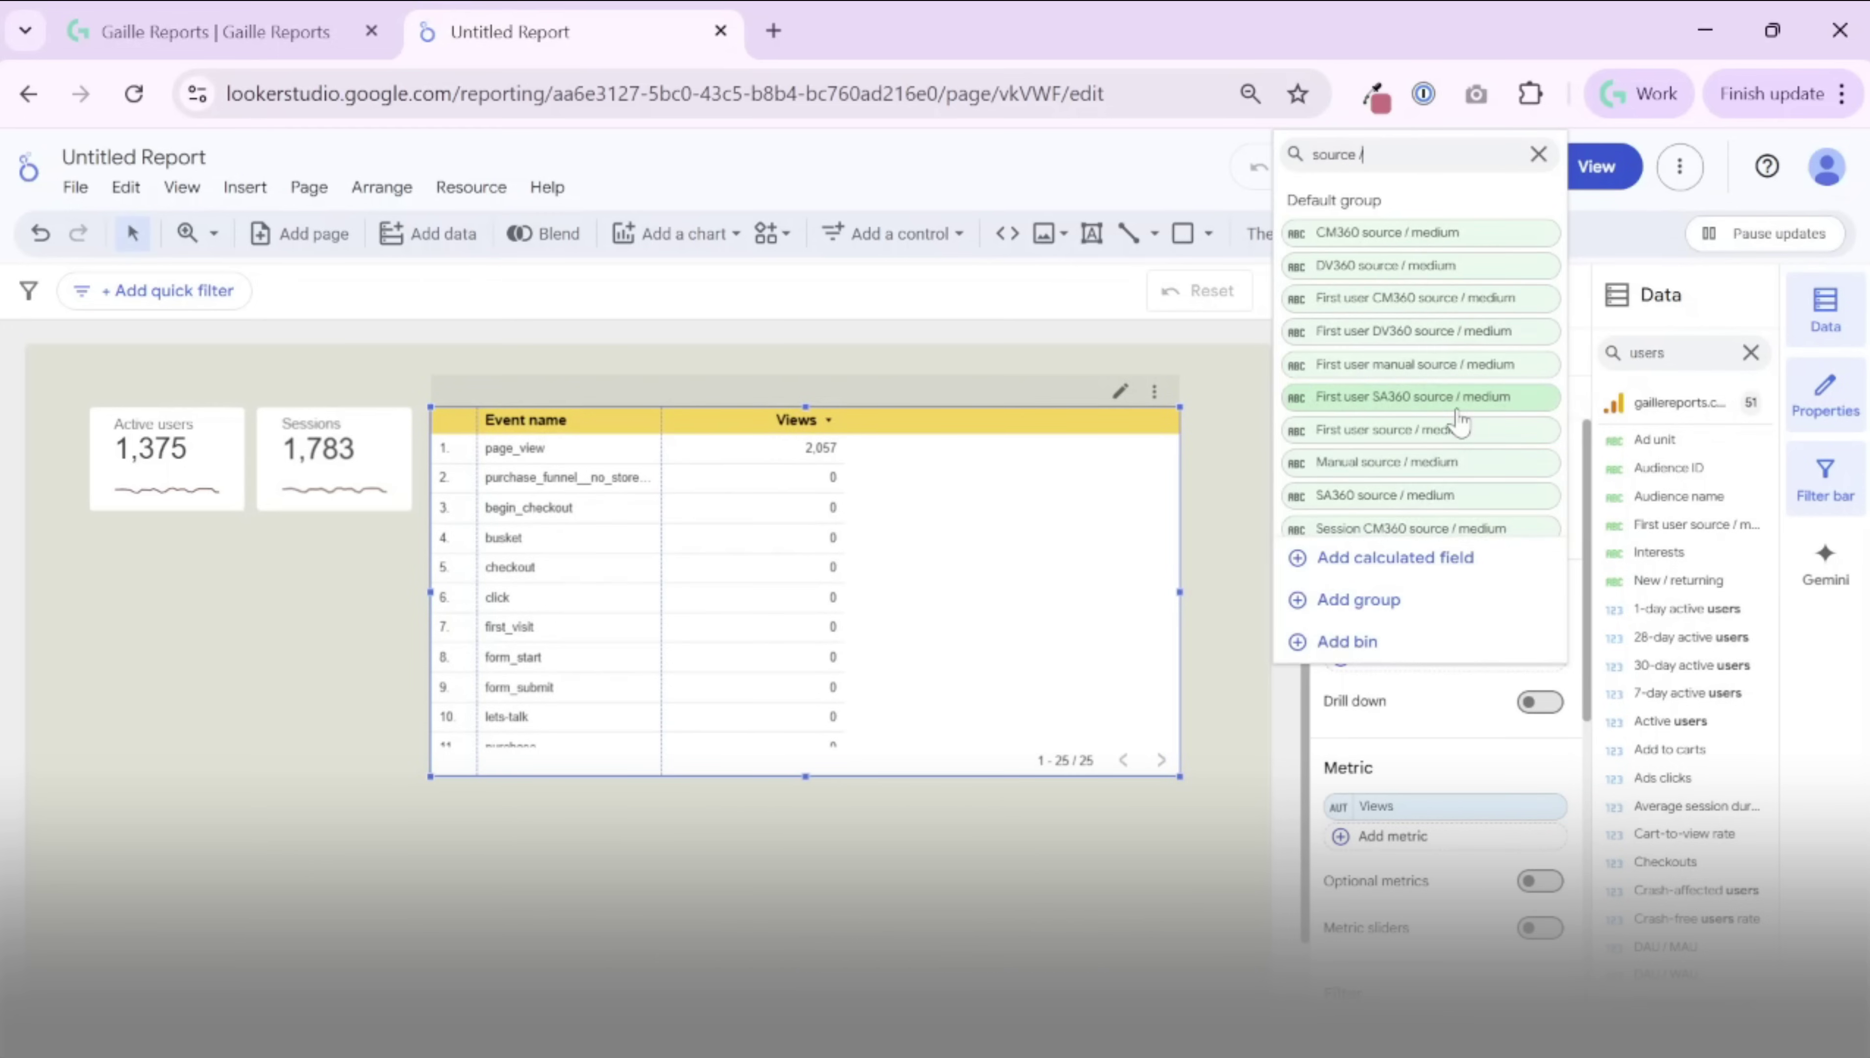
pyautogui.scroll(-2, 1458, 422)
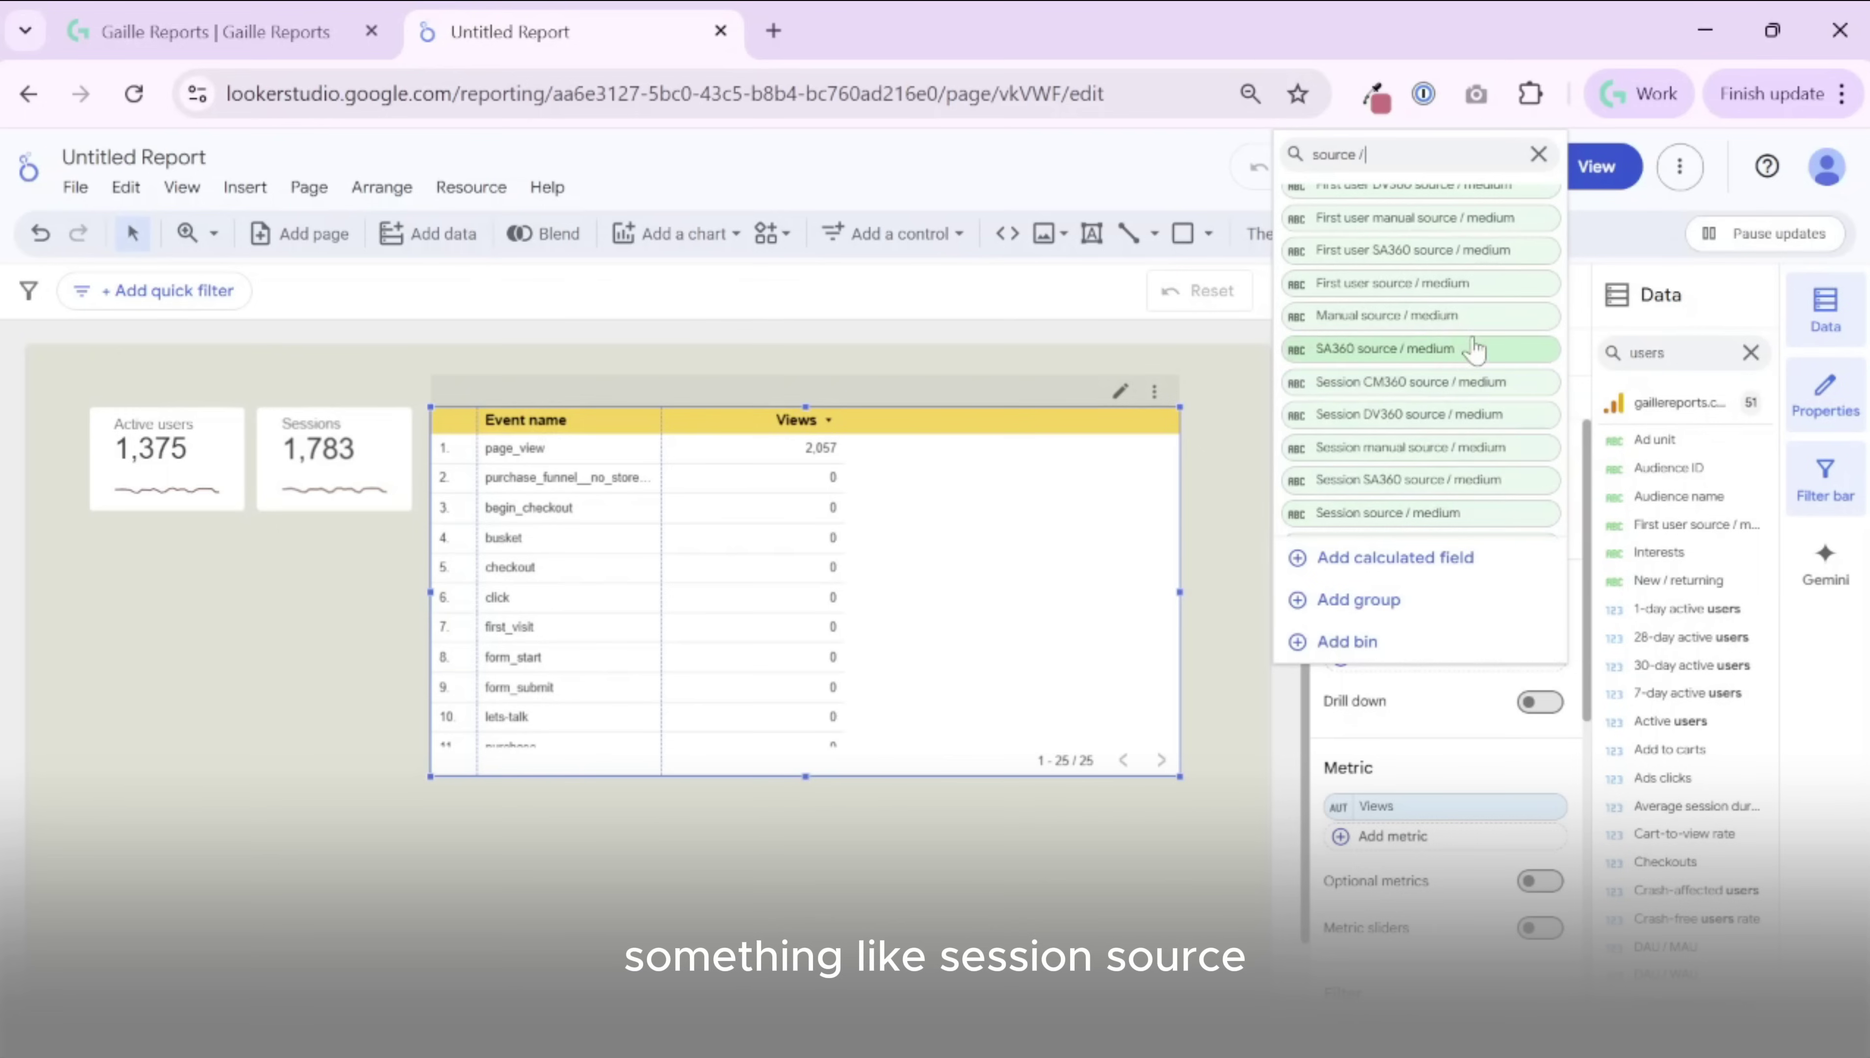
pyautogui.click(1470, 513)
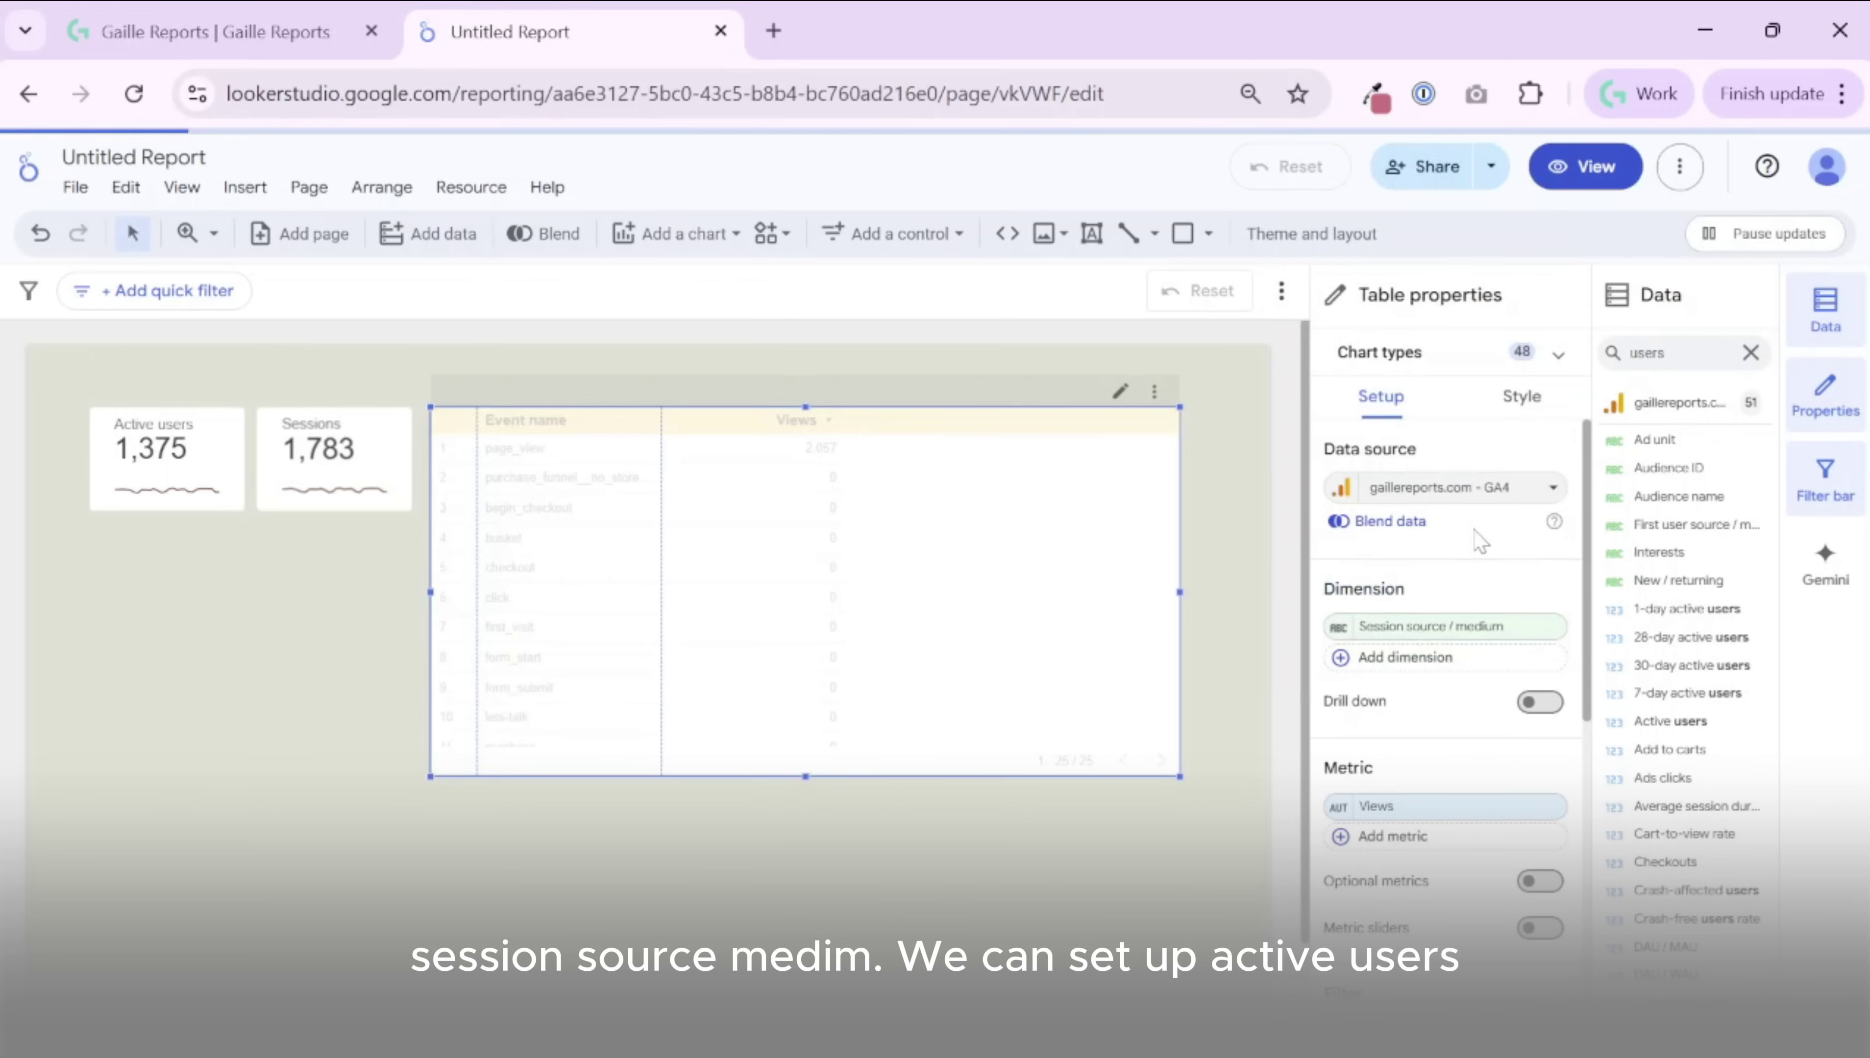
# - Replace the Views metric with Active users and add Sessions as a second metric
pyautogui.click(1451, 830)
pyautogui.write('active u')
pyautogui.click(1351, 606)
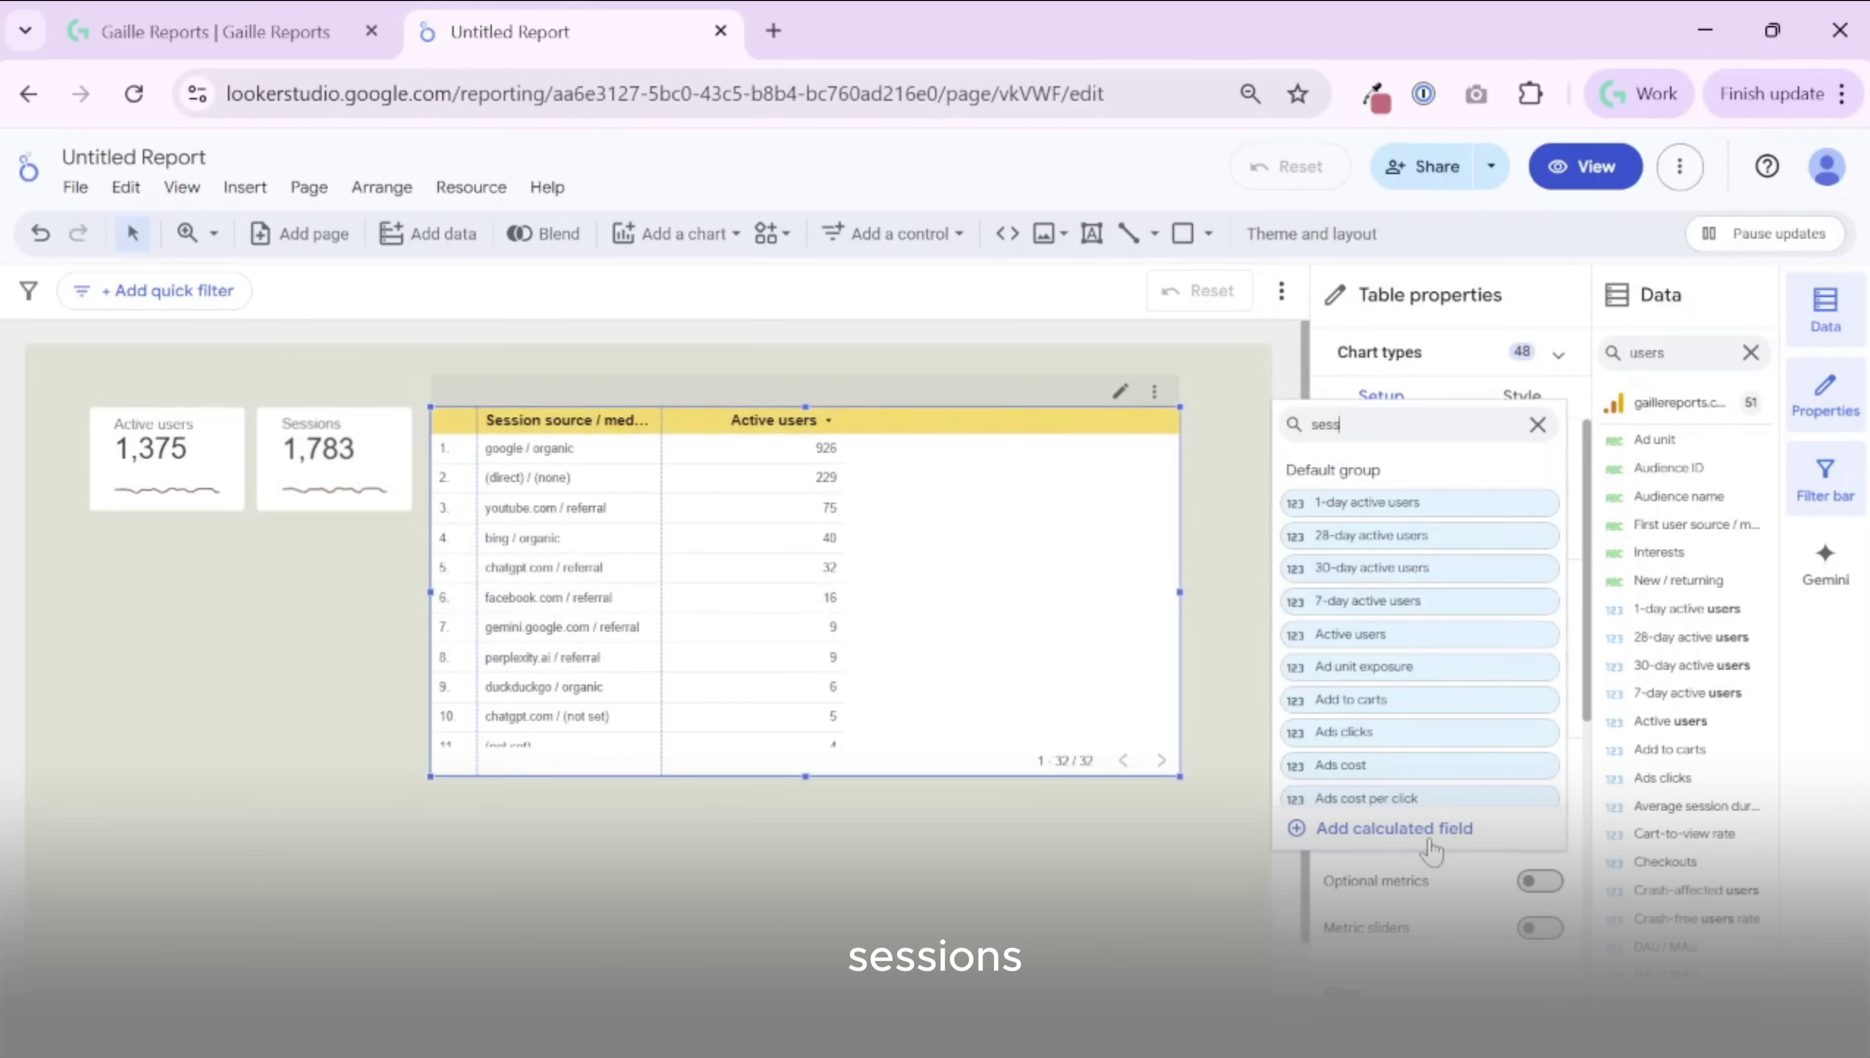
pyautogui.click(1367, 475)
pyautogui.scroll(-2, 1513, 782)
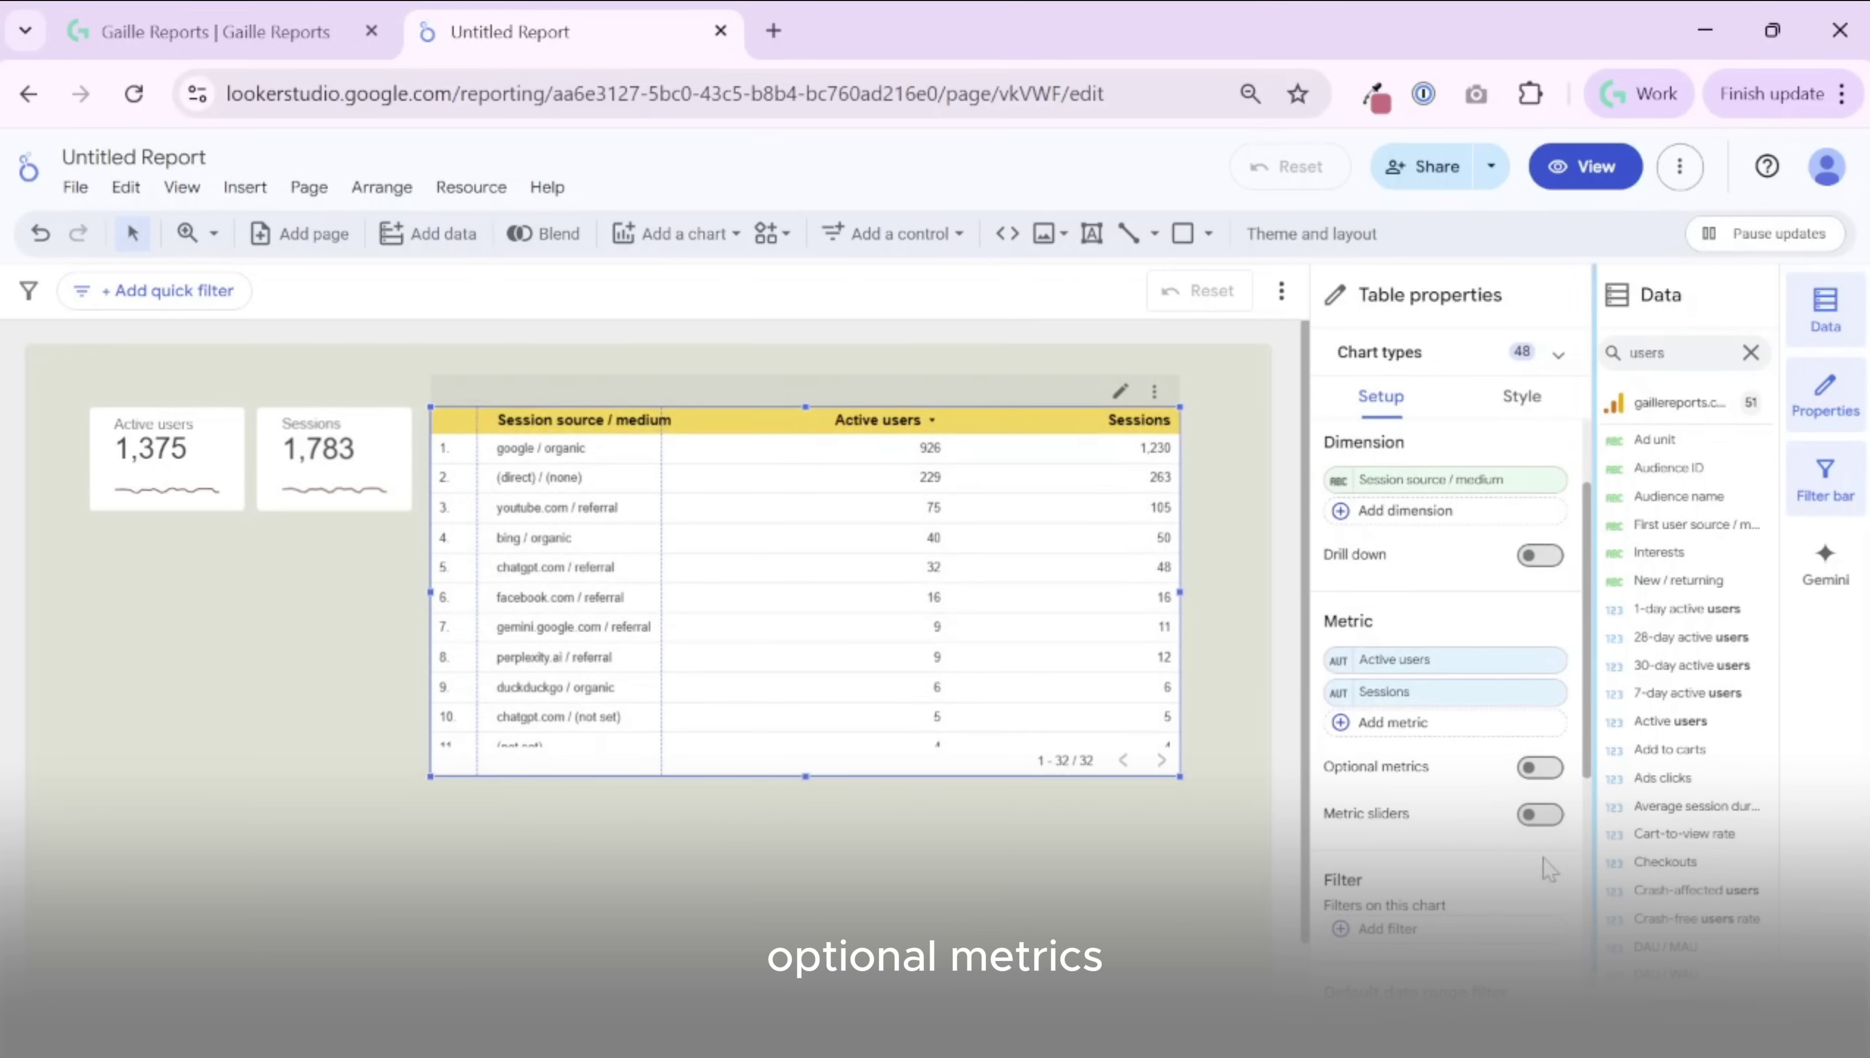
pyautogui.scroll(-10, 1537, 870)
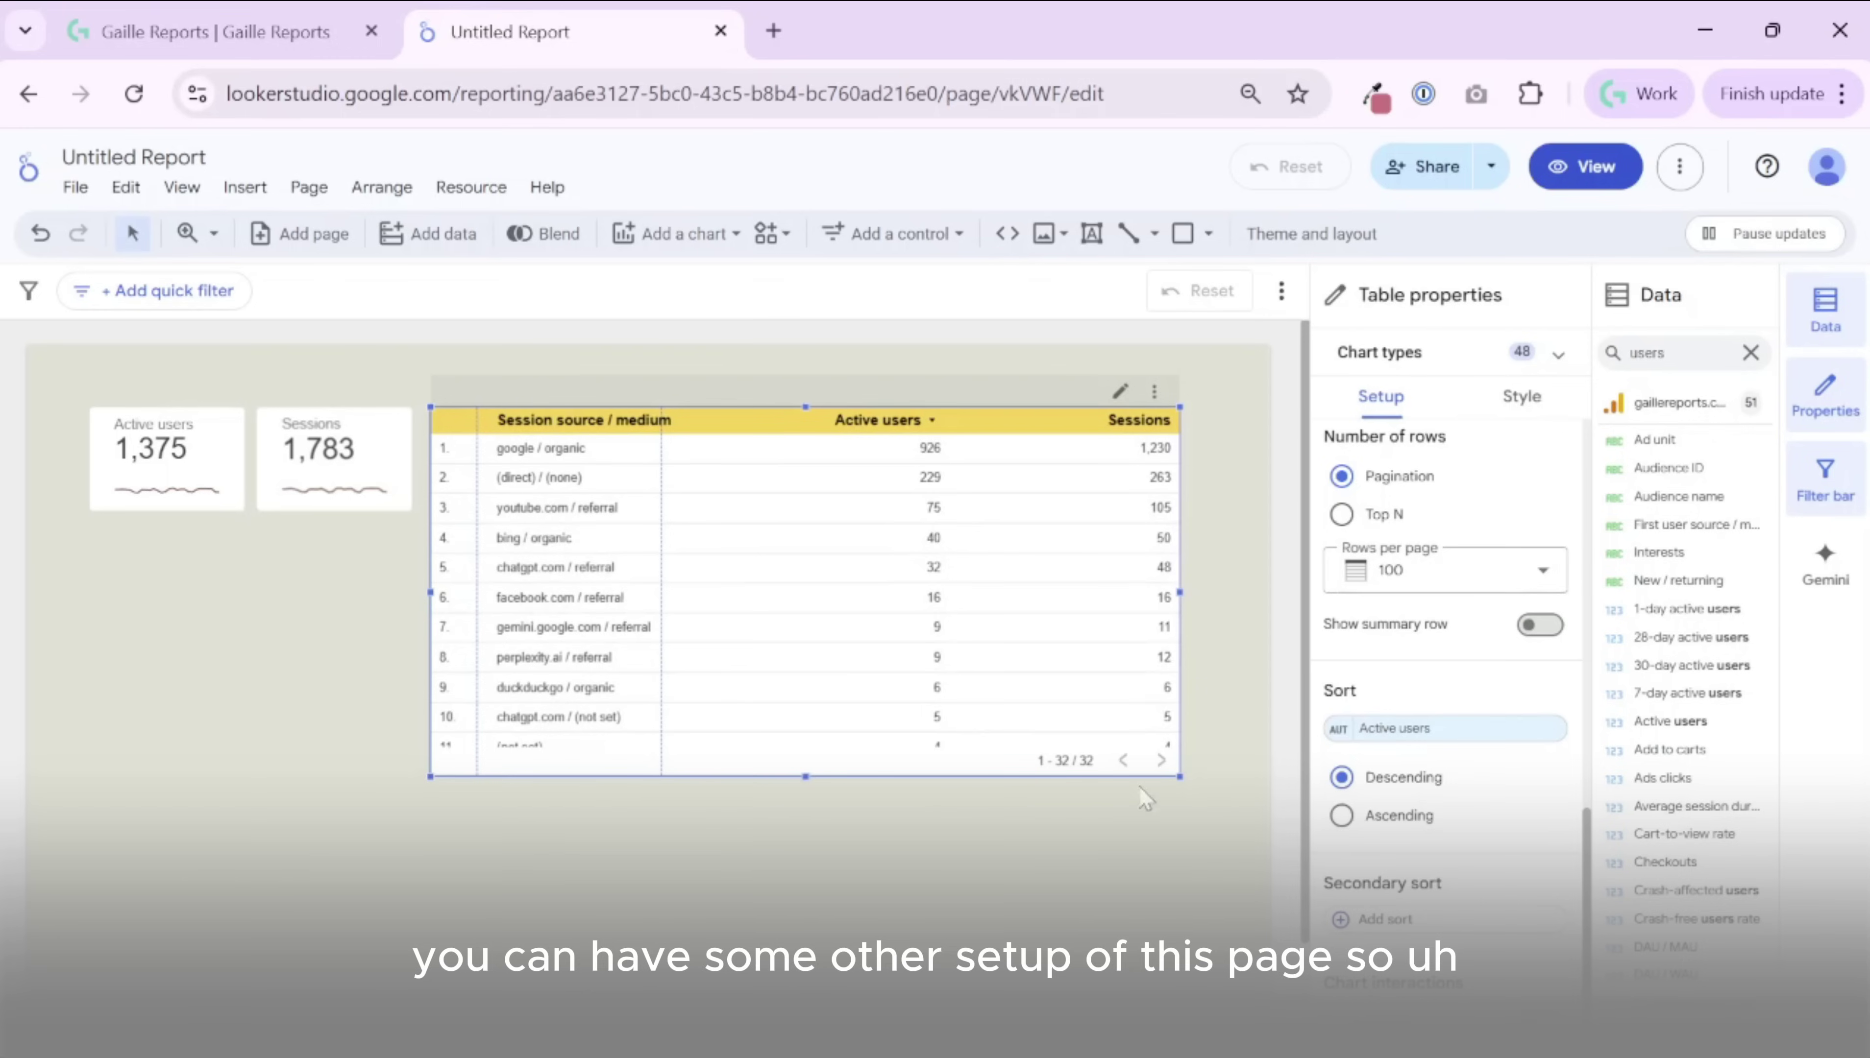
pyautogui.click(974, 830)
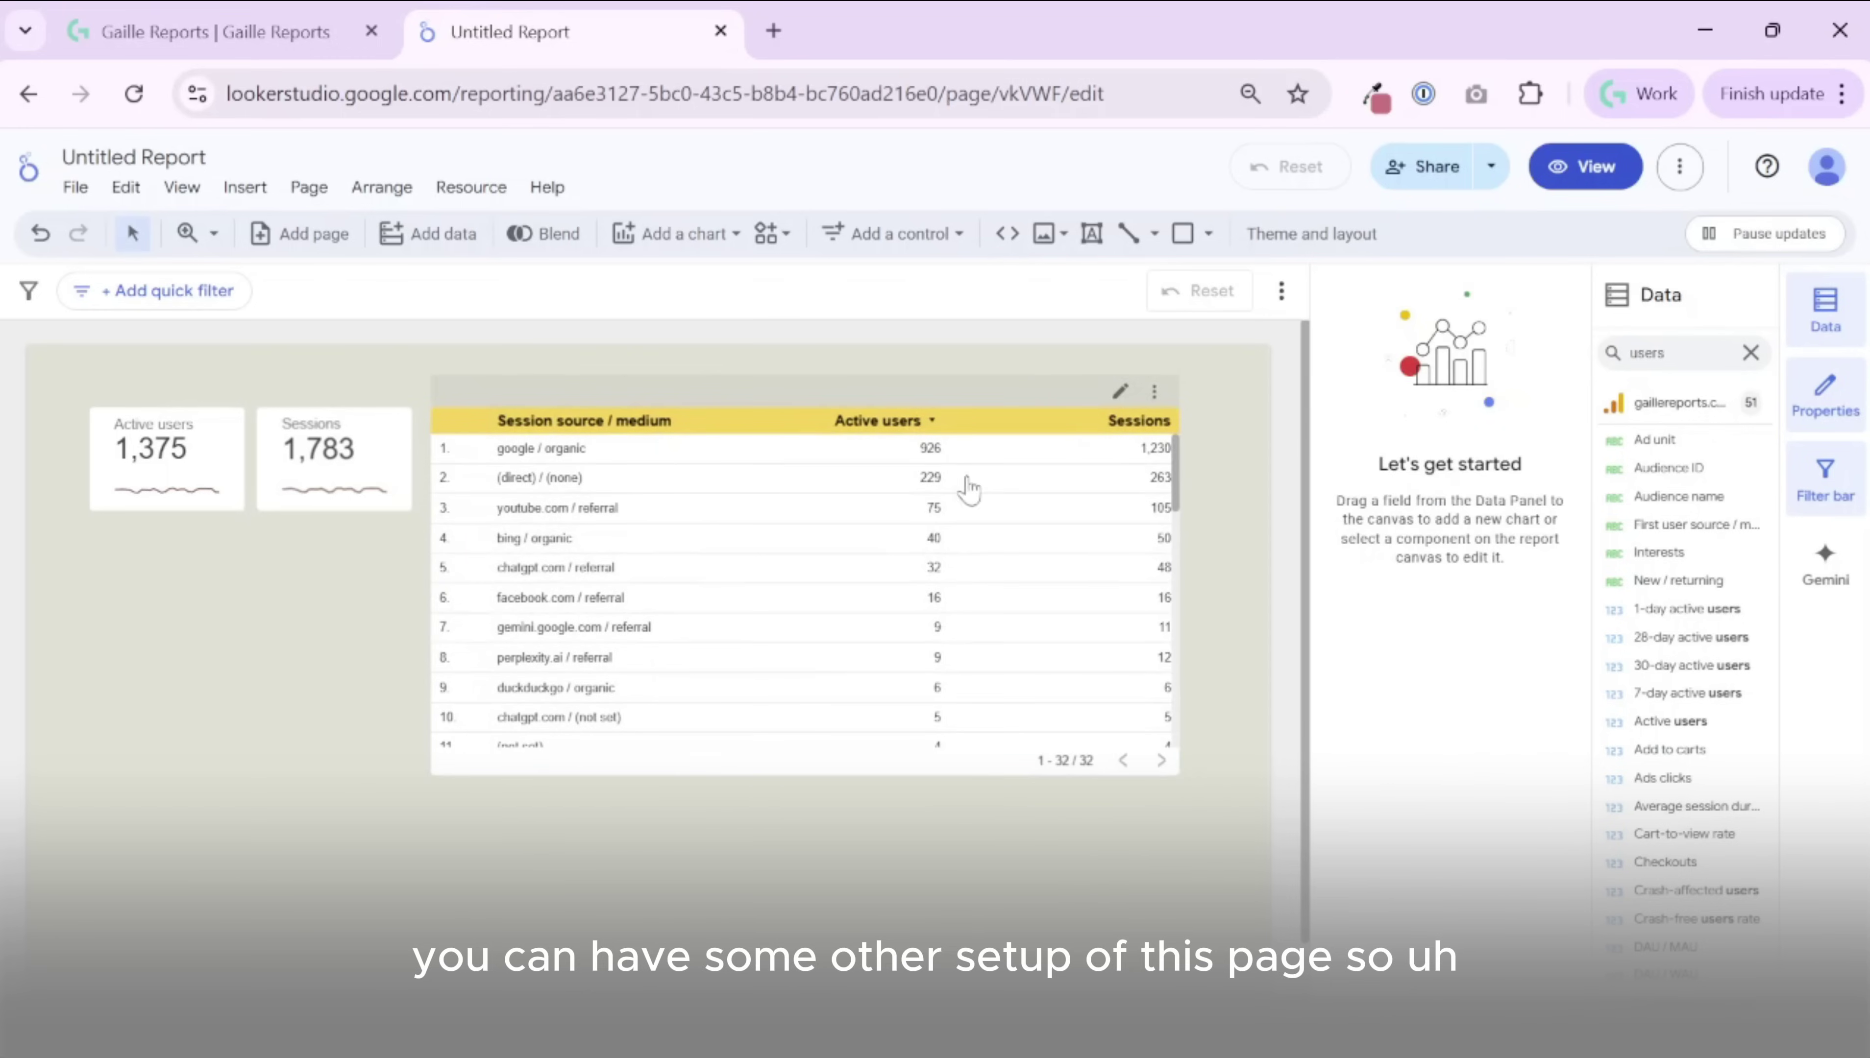
# - Shift the table left and add a text box reading 'This is a title' near the top
pyautogui.moveTo(871, 473); pyautogui.dragTo(532, 613)
pyautogui.click(971, 691)
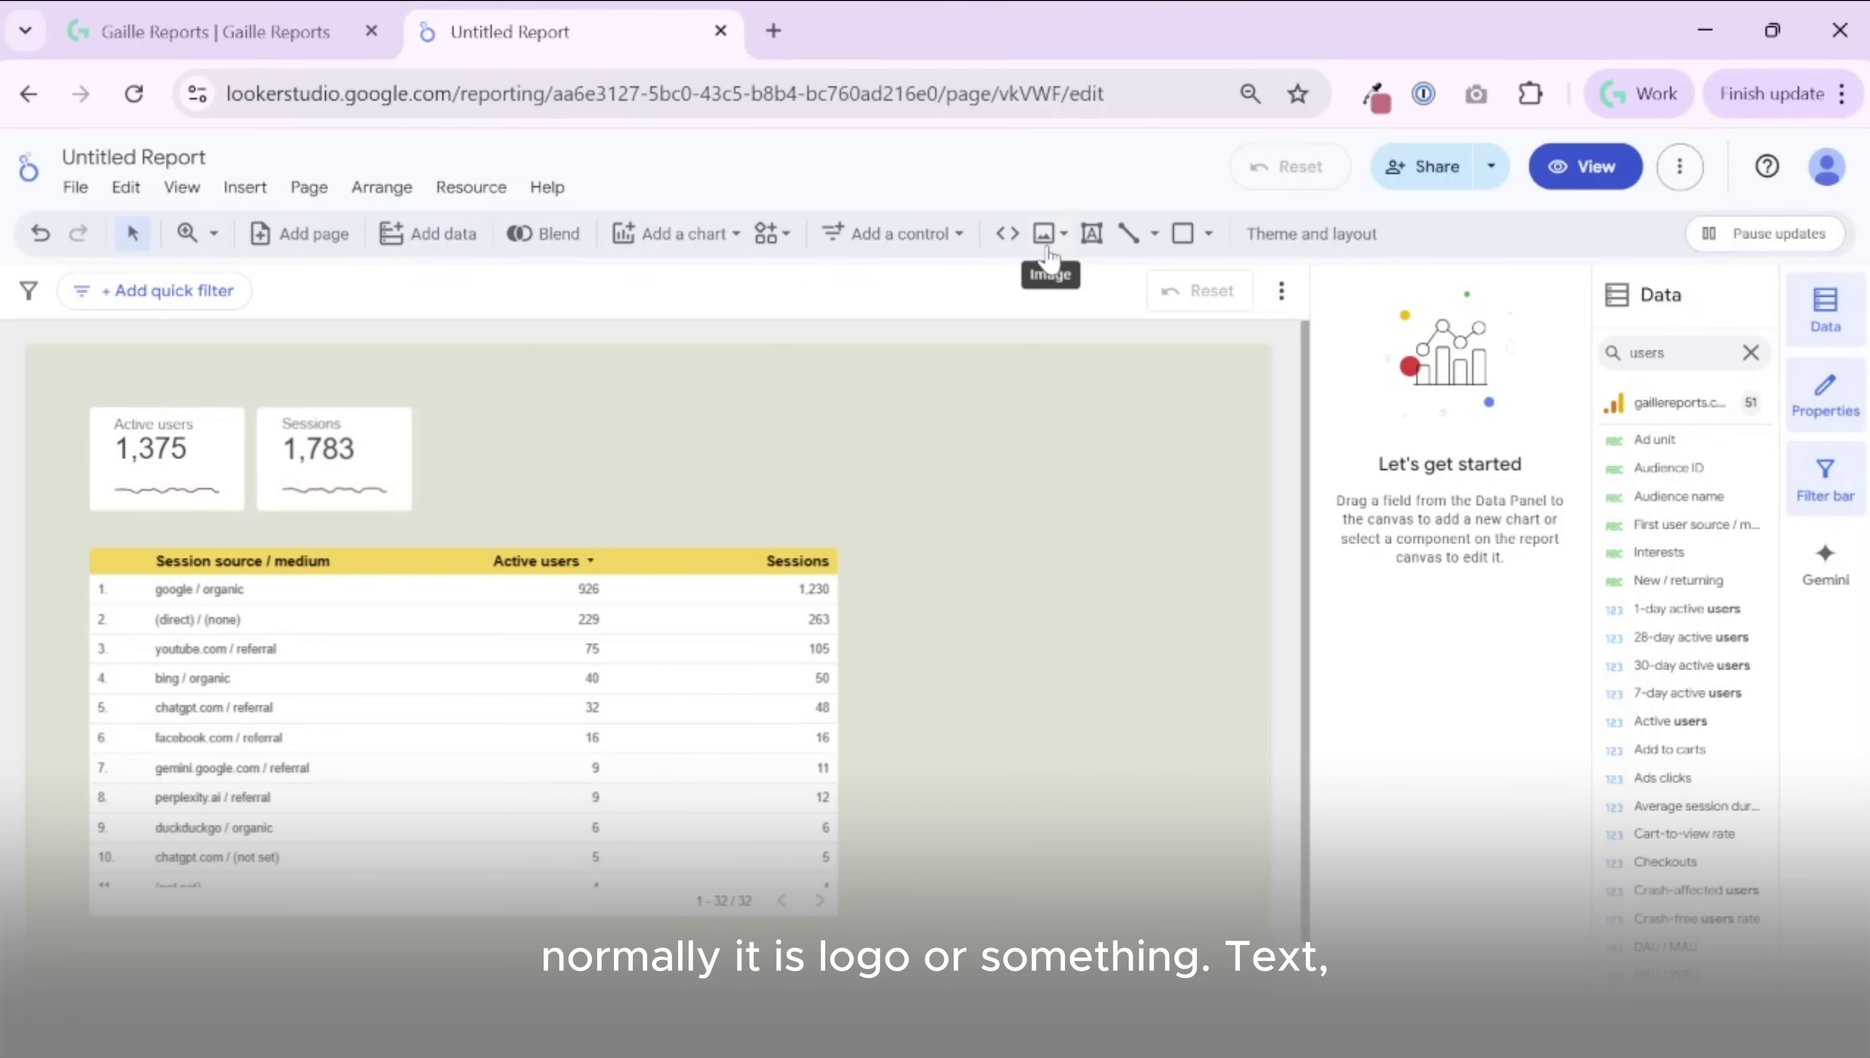
pyautogui.click(1091, 234)
pyautogui.moveTo(514, 431); pyautogui.dragTo(929, 483)
pyautogui.write('This is a title')
# - Raise the title text box to a larger font size
pyautogui.click(678, 427)
pyautogui.click(680, 468)
pyautogui.click(1424, 478)
pyautogui.click(1348, 998)
pyautogui.click(976, 576)
# - Line up Active users and Sessions scorecards side by side under the title, table beneath
pyautogui.moveTo(468, 623); pyautogui.dragTo(559, 813)
pyautogui.moveTo(314, 438); pyautogui.dragTo(677, 551)
pyautogui.moveTo(176, 467); pyautogui.dragTo(523, 580)
pyautogui.moveTo(697, 574); pyautogui.dragTo(668, 575)
pyautogui.moveTo(750, 811); pyautogui.dragTo(752, 749)
pyautogui.moveTo(667, 571); pyautogui.dragTo(677, 571)
pyautogui.click(856, 557)
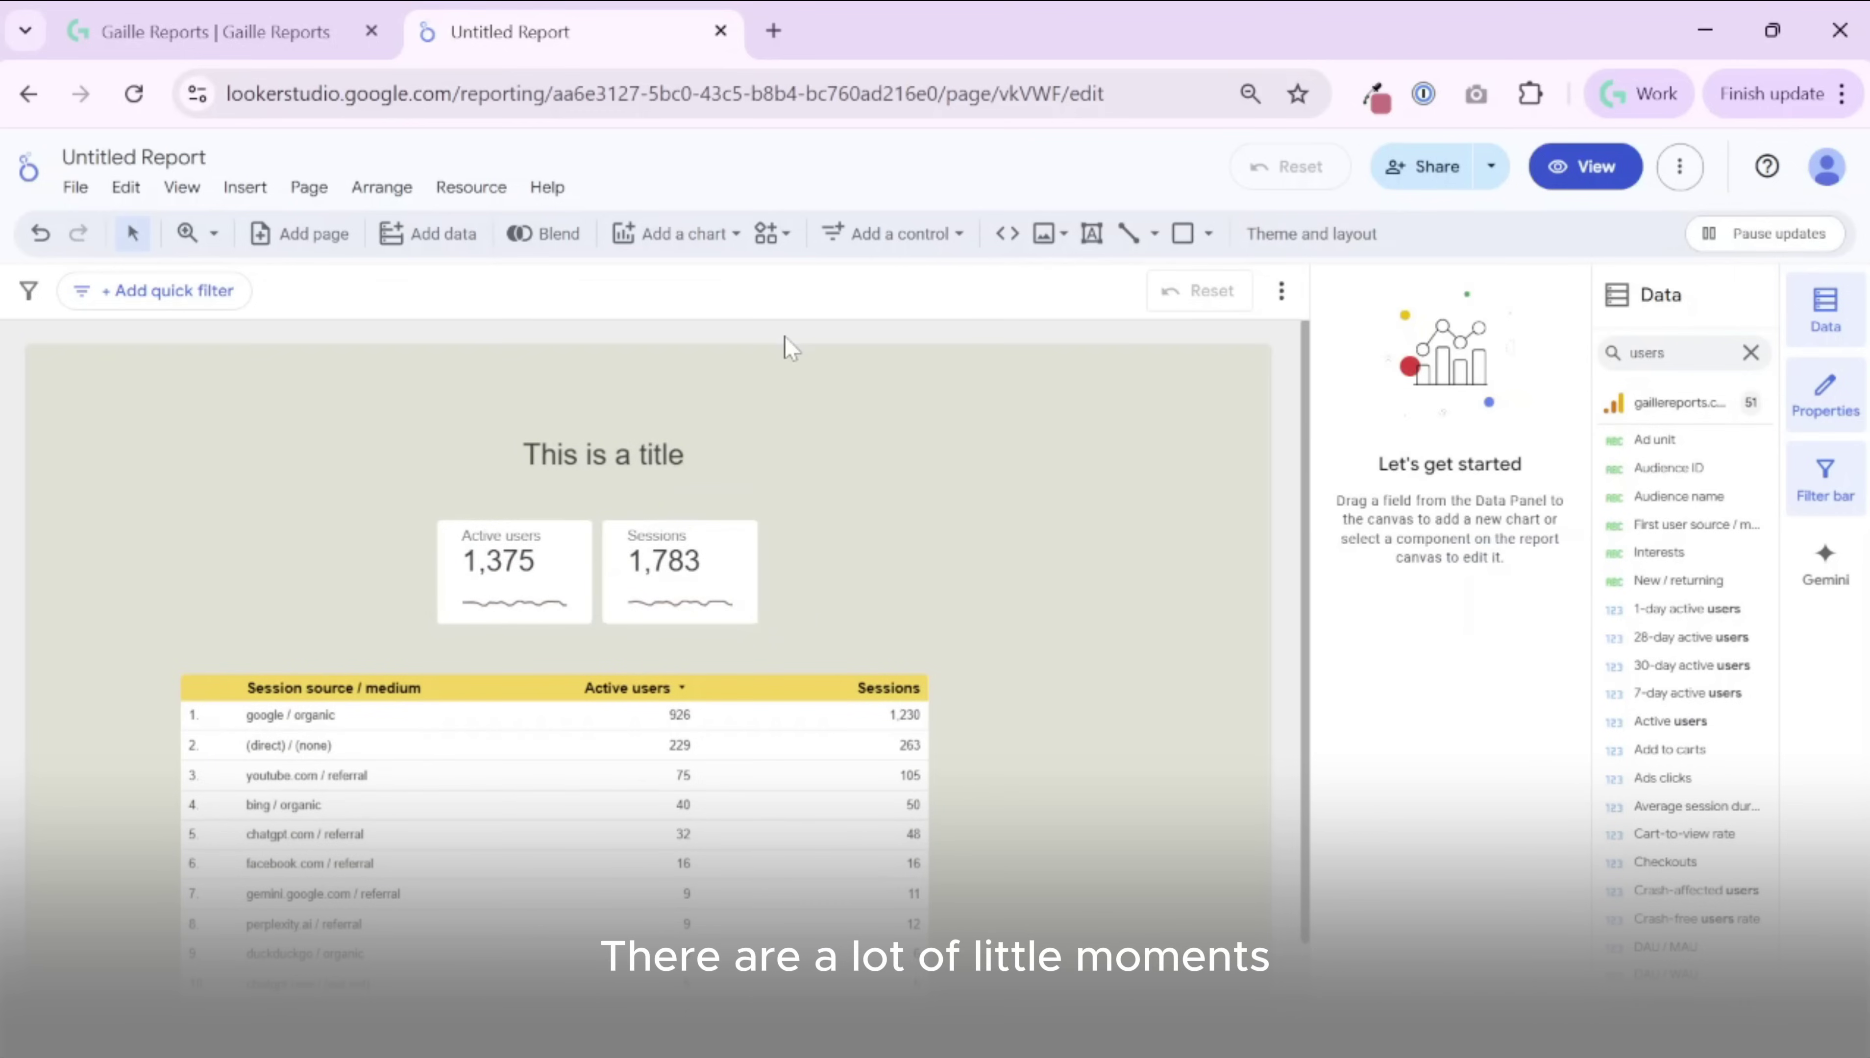
# - Review the table's Style settings, then switch to the Gaille Reports browser tab
pyautogui.click(835, 756)
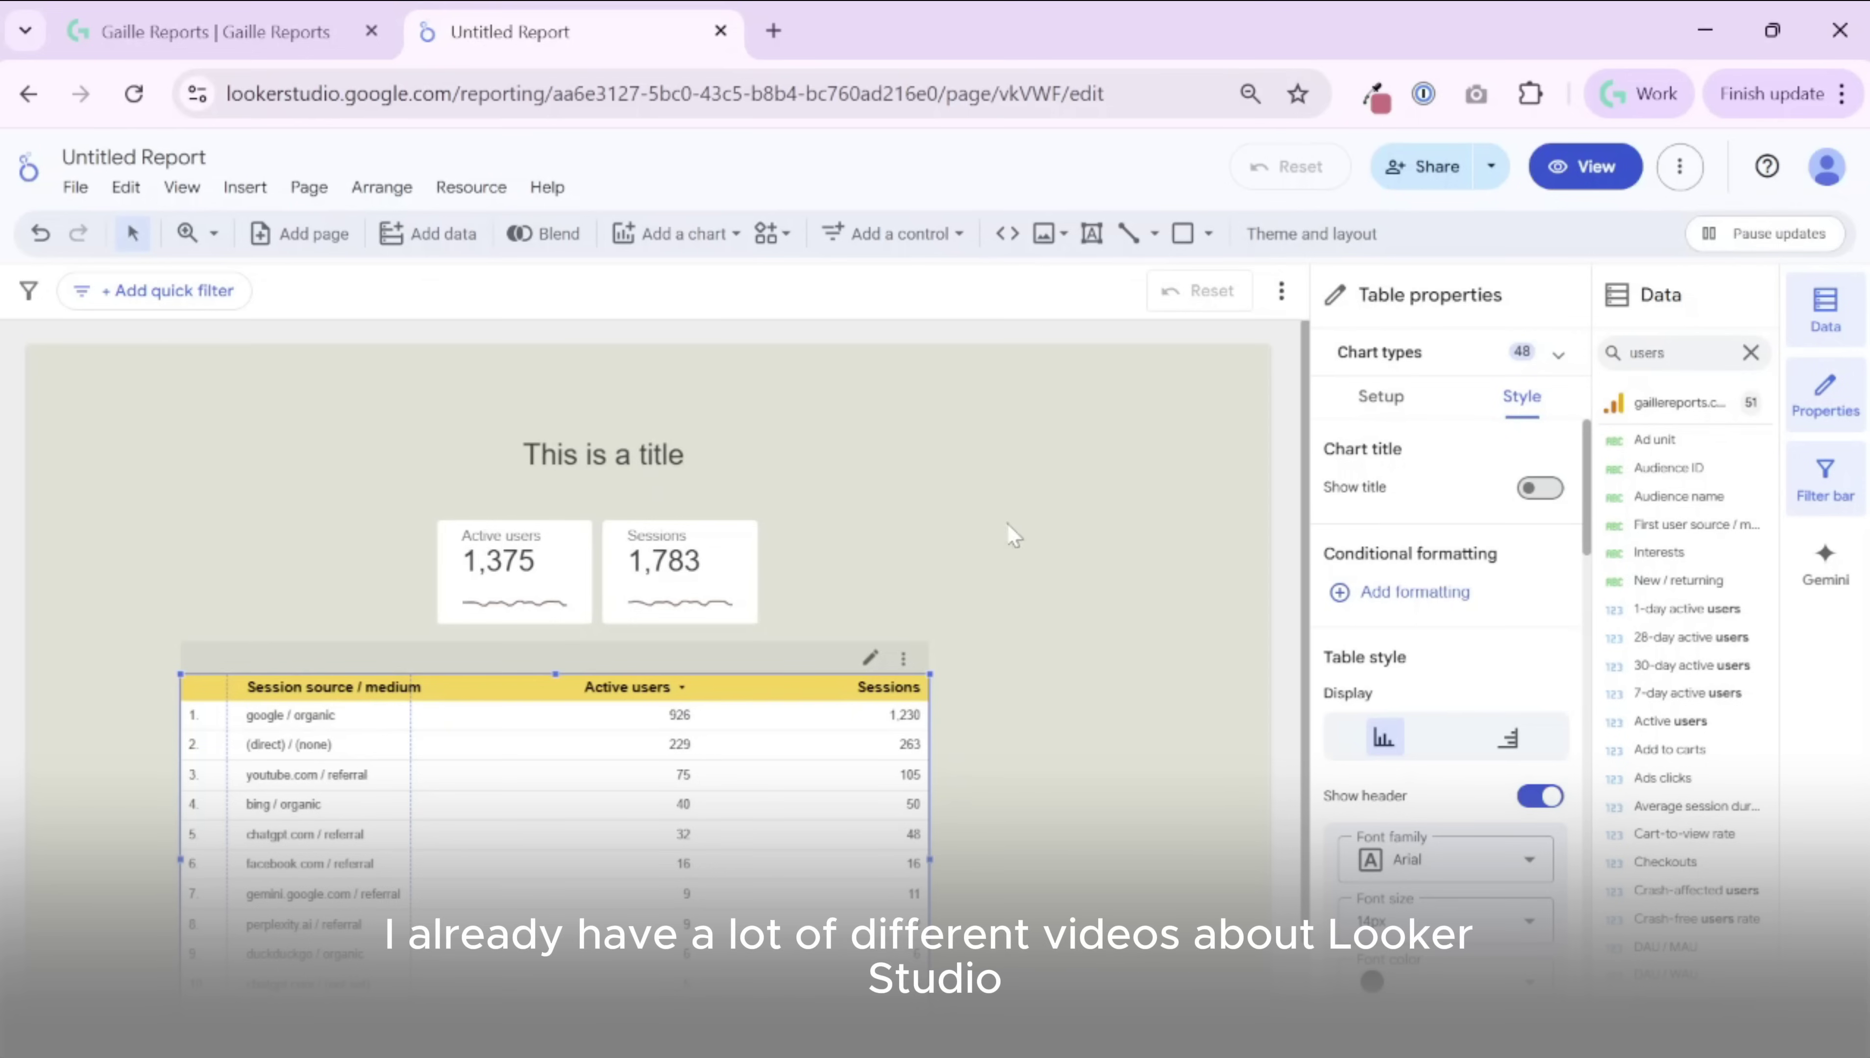
pyautogui.scroll(-3, 1004, 526)
pyautogui.scroll(3, 1004, 527)
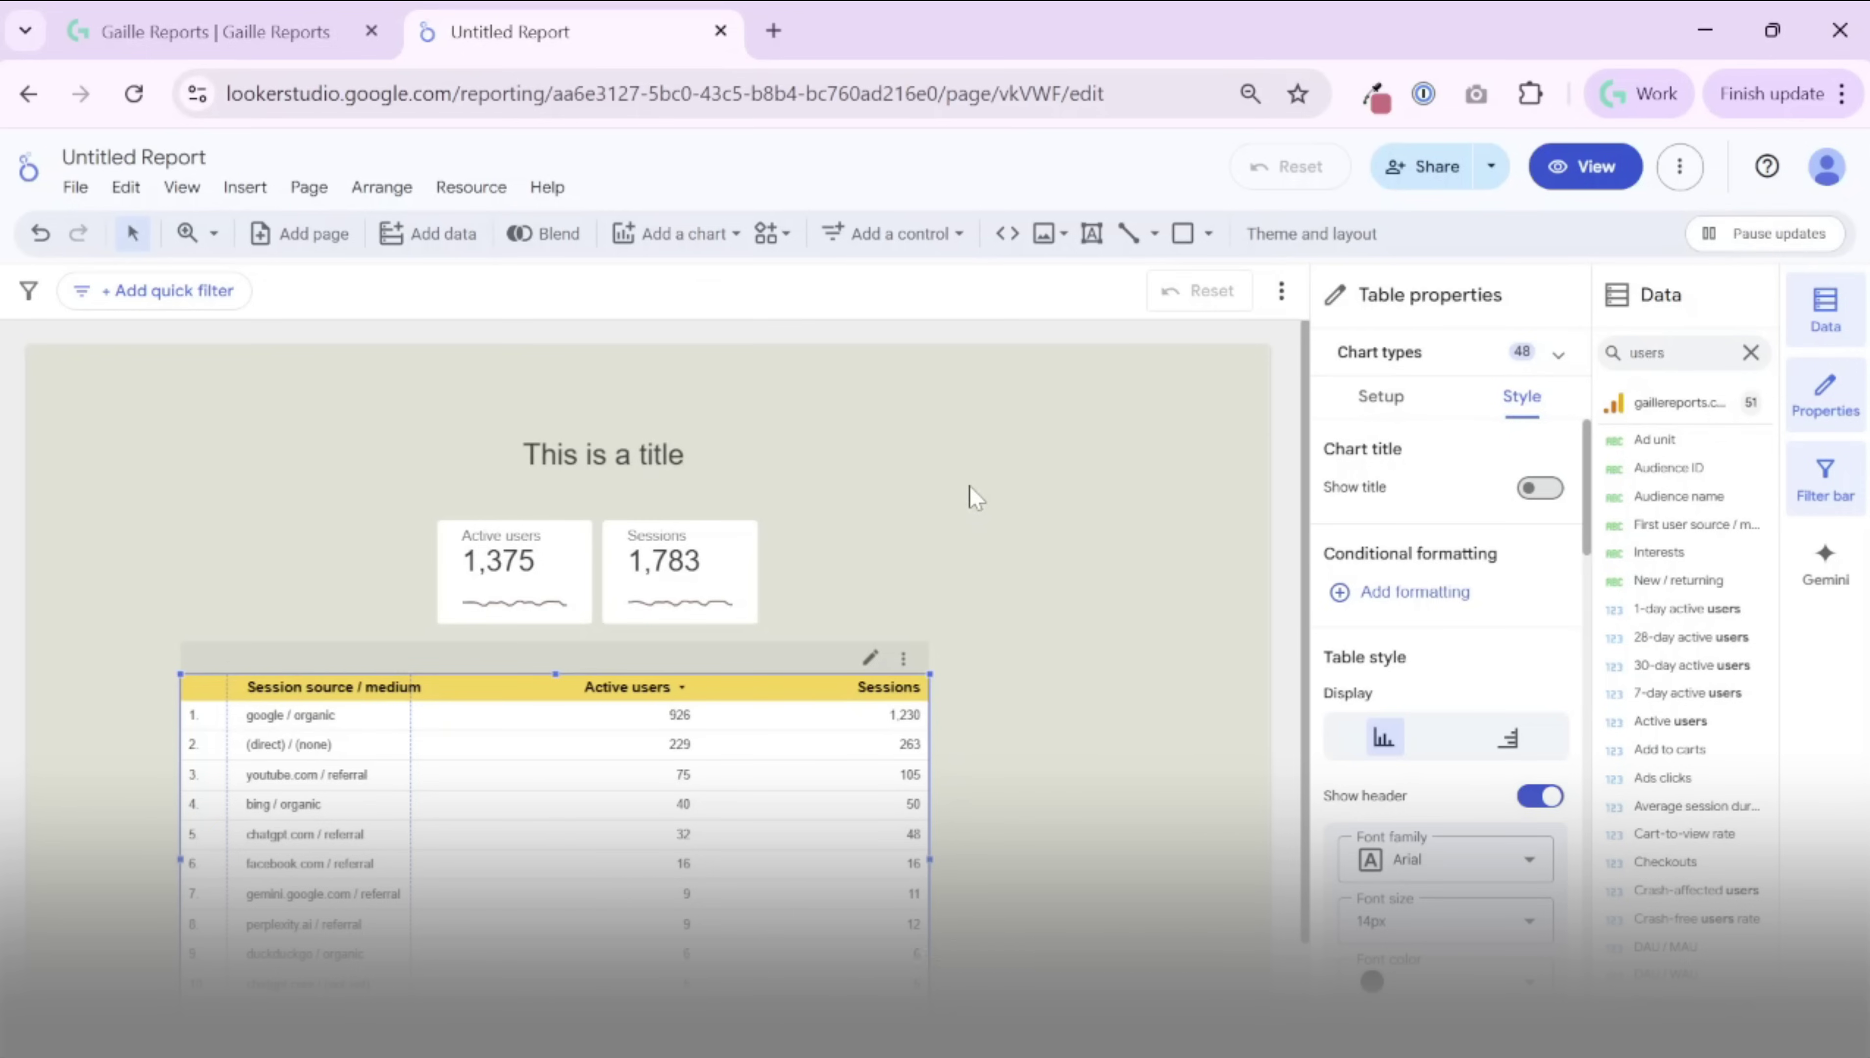
pyautogui.click(283, 17)
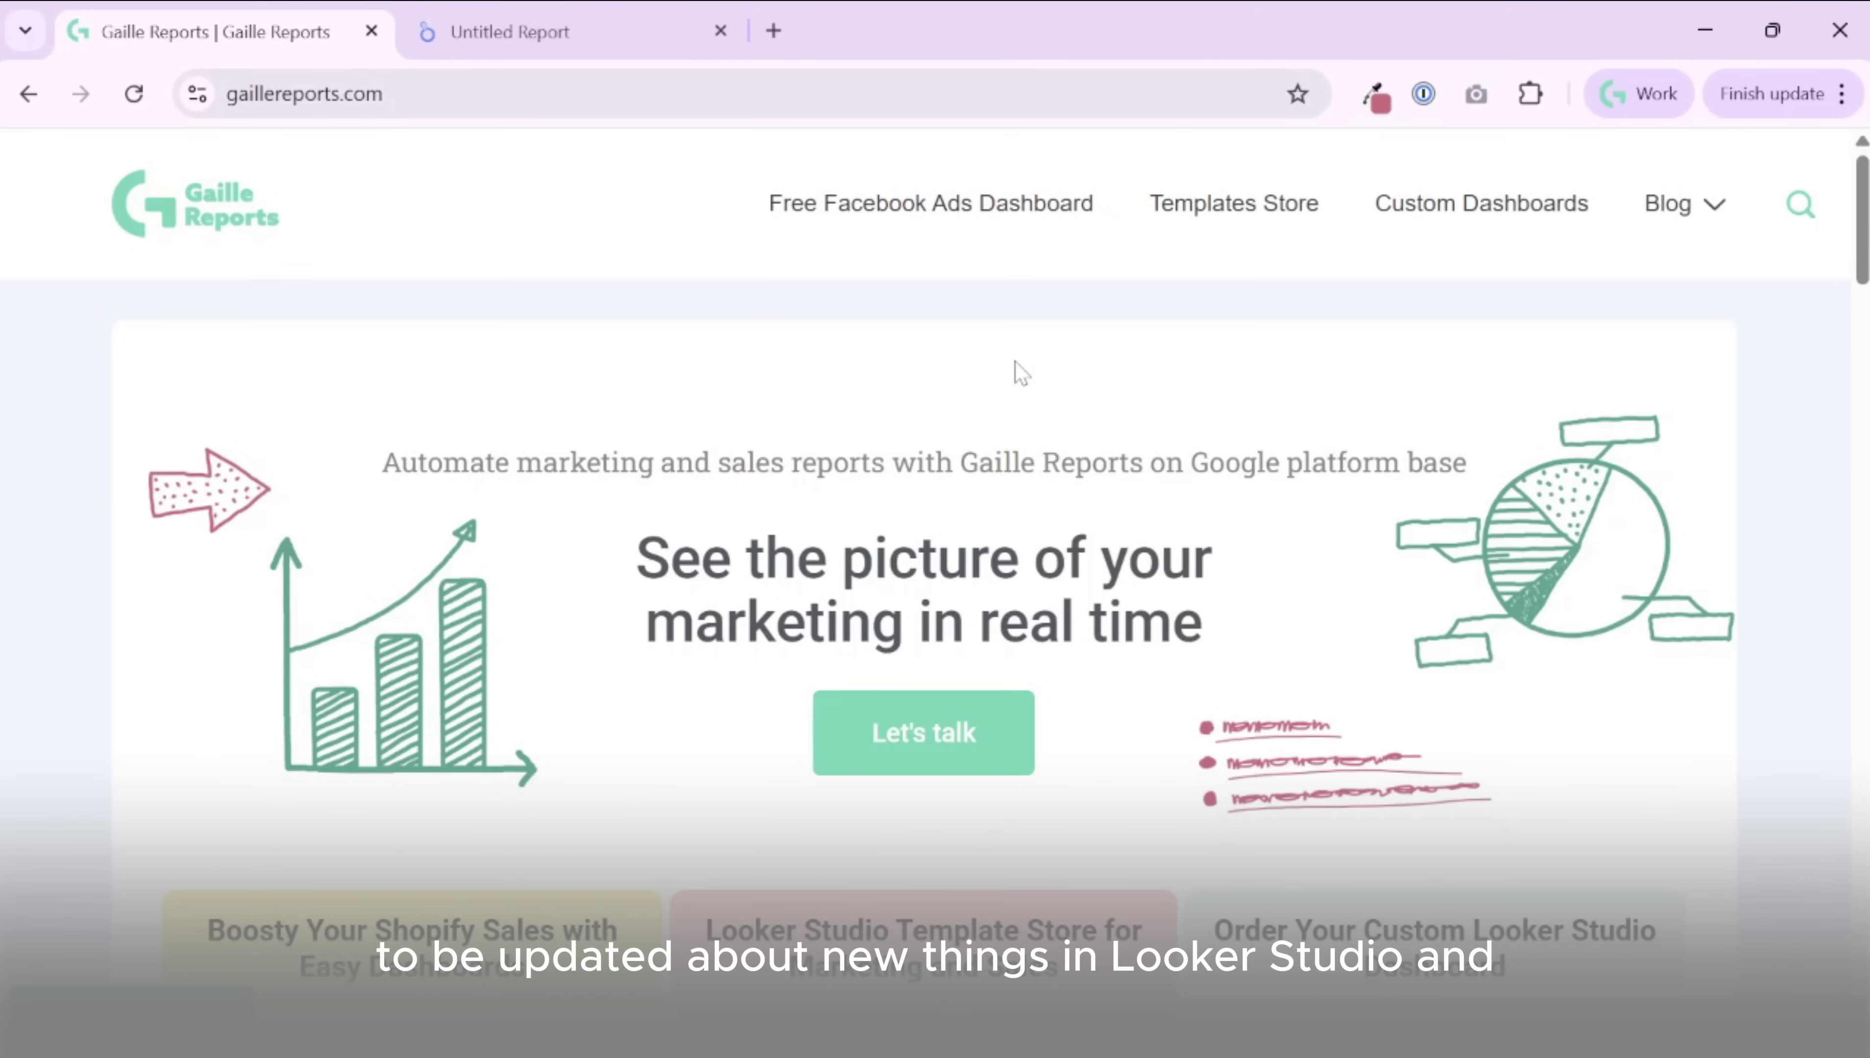
# - Scroll gaillereports.com down to the video tutorials, then return to the Untitled Report tab
pyautogui.scroll(-6, 1762, 628)
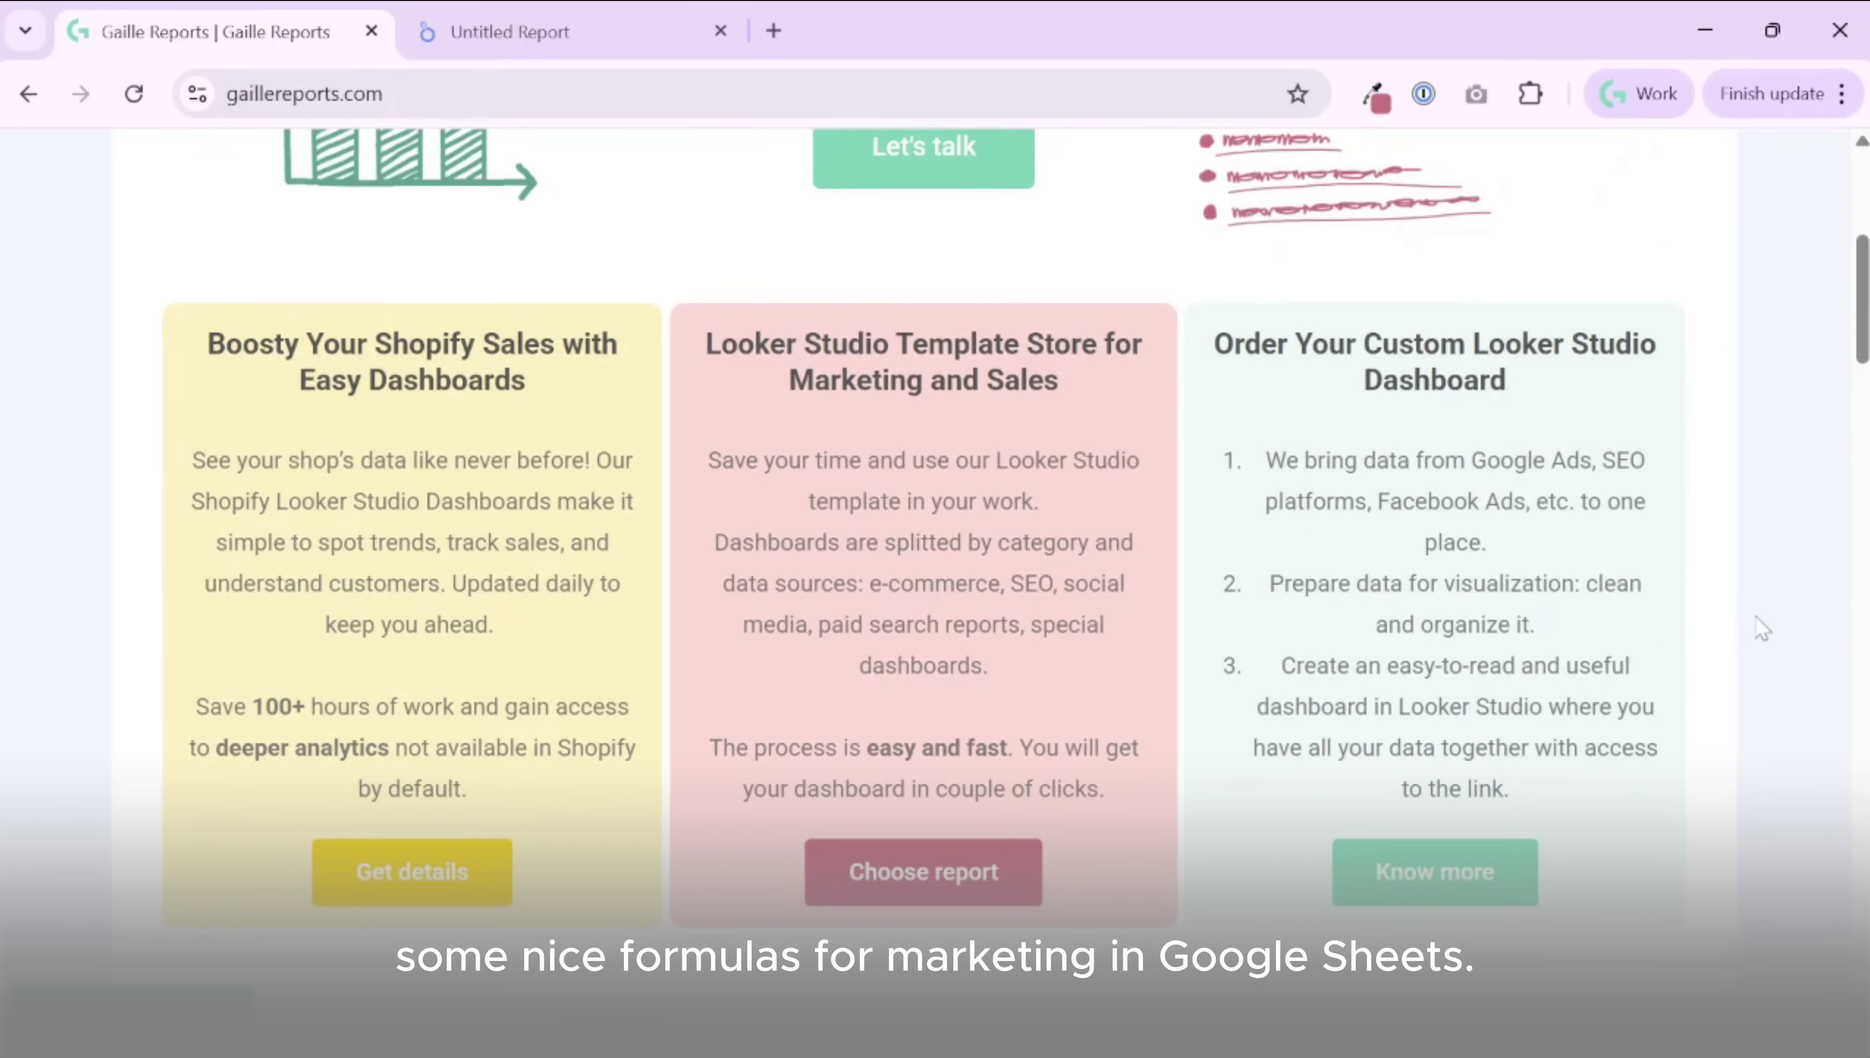
pyautogui.scroll(-15, 1762, 628)
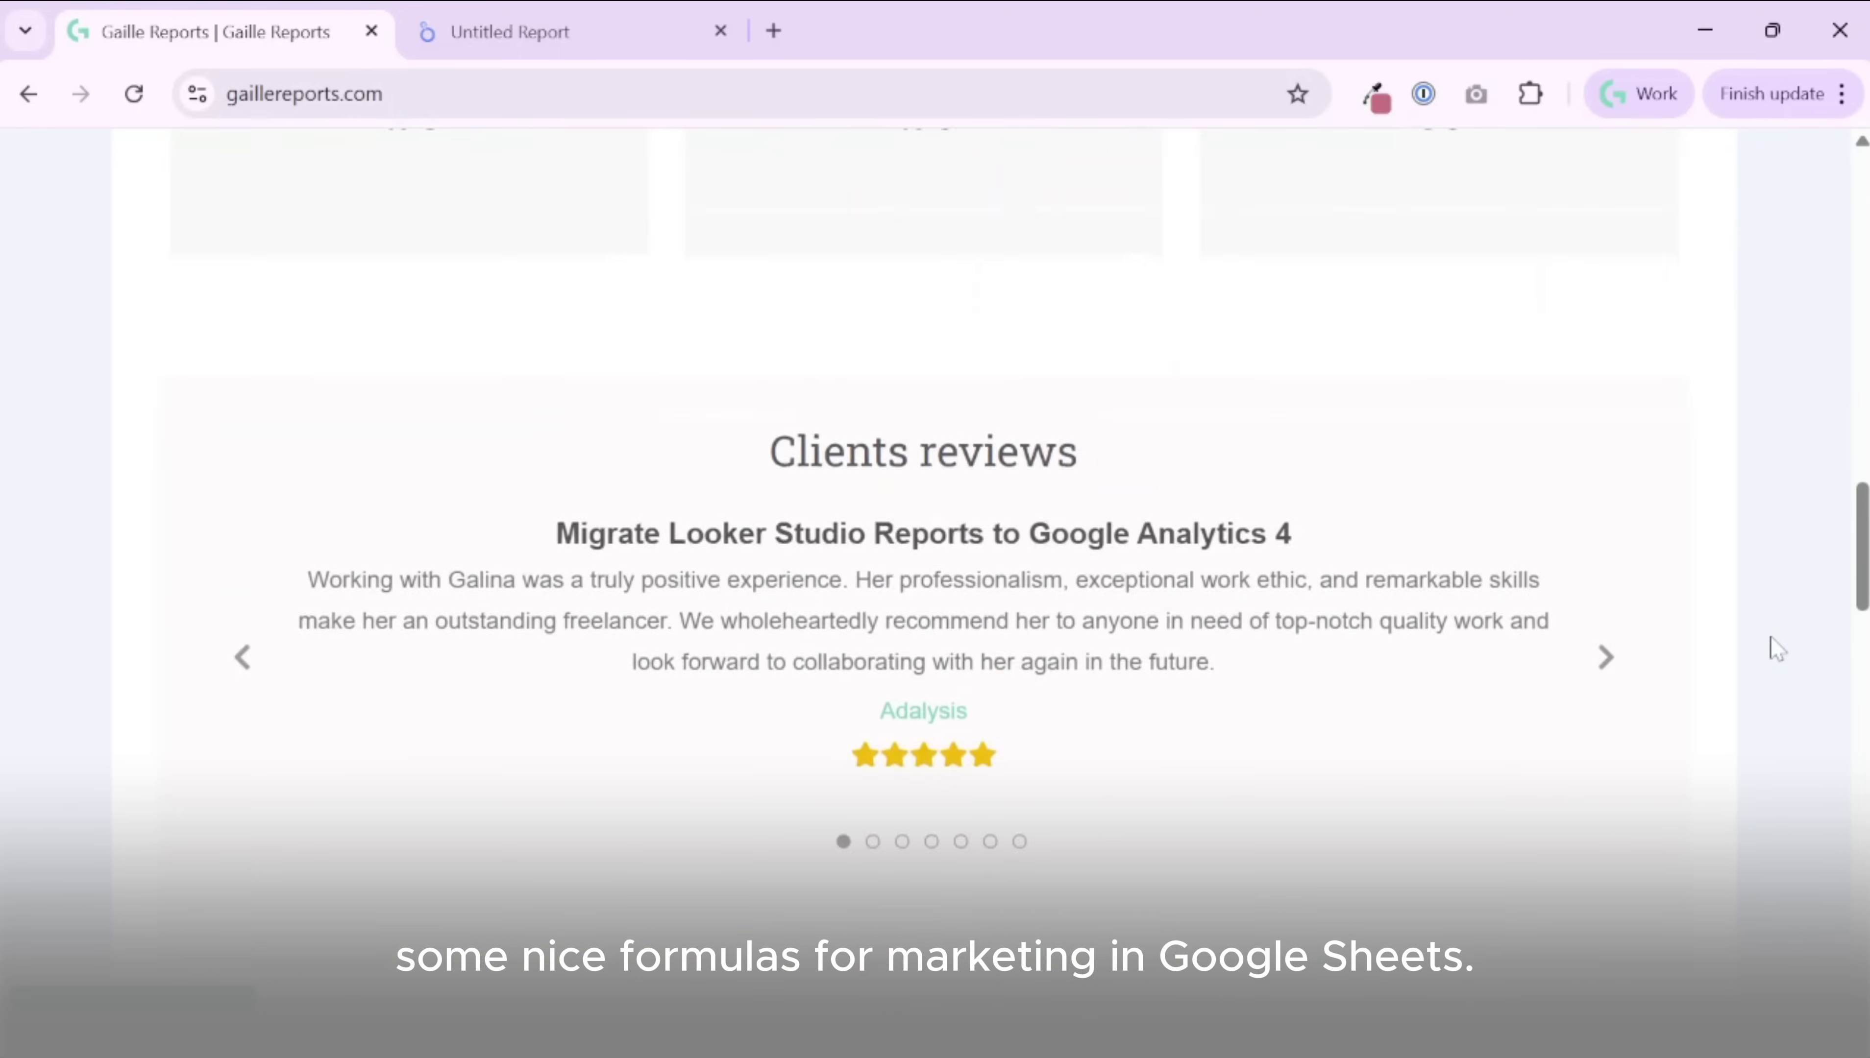
pyautogui.scroll(-8, 1775, 647)
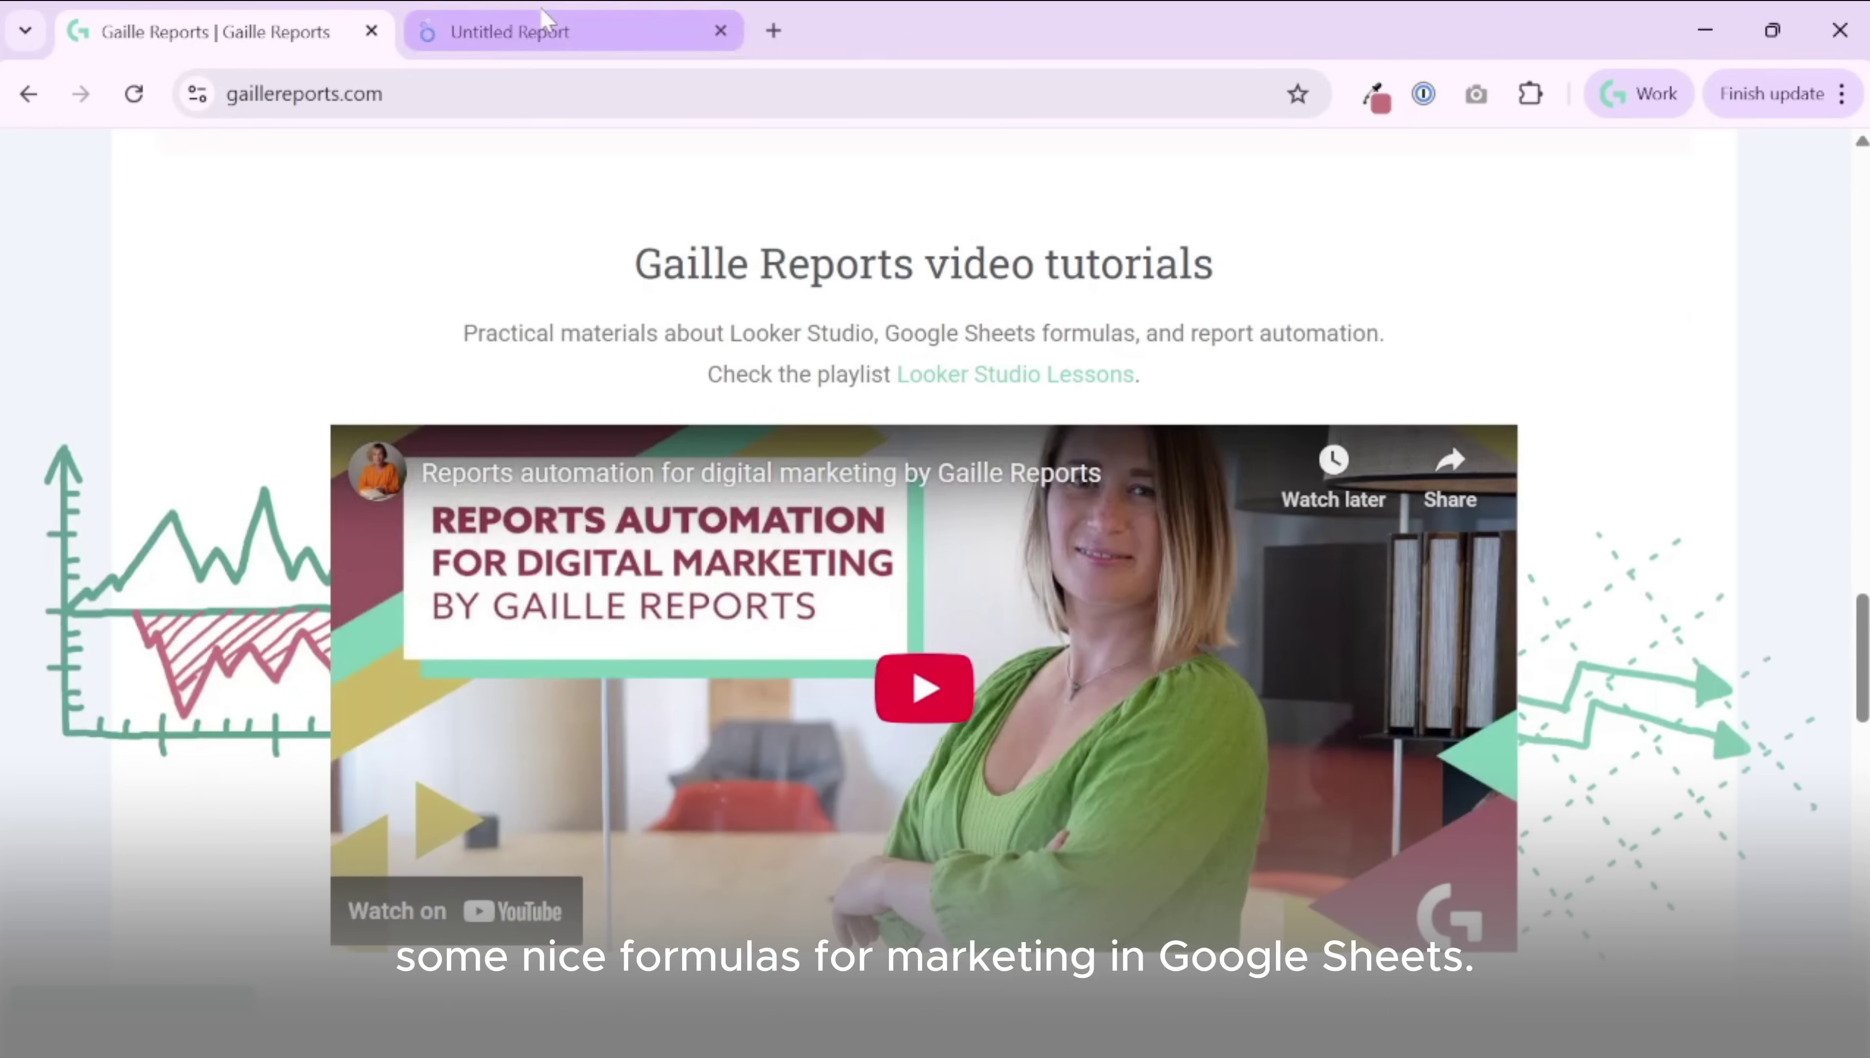
pyautogui.click(545, 19)
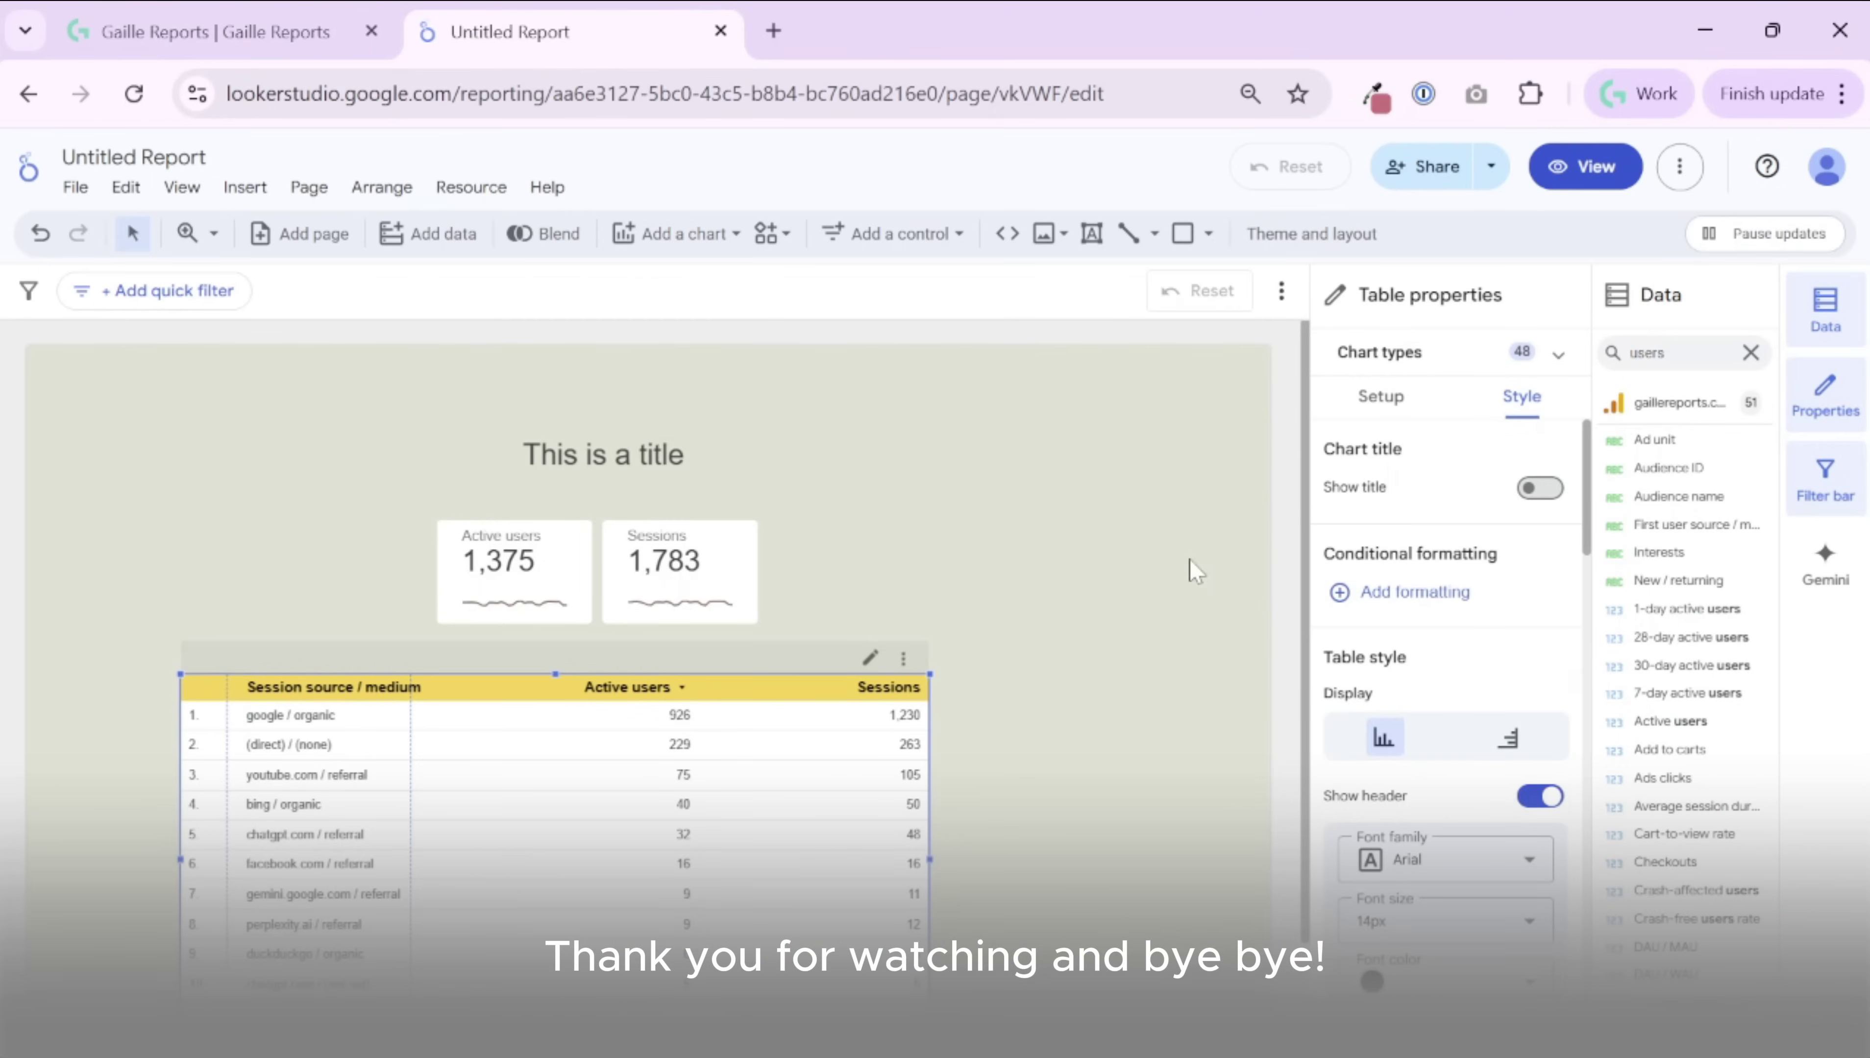